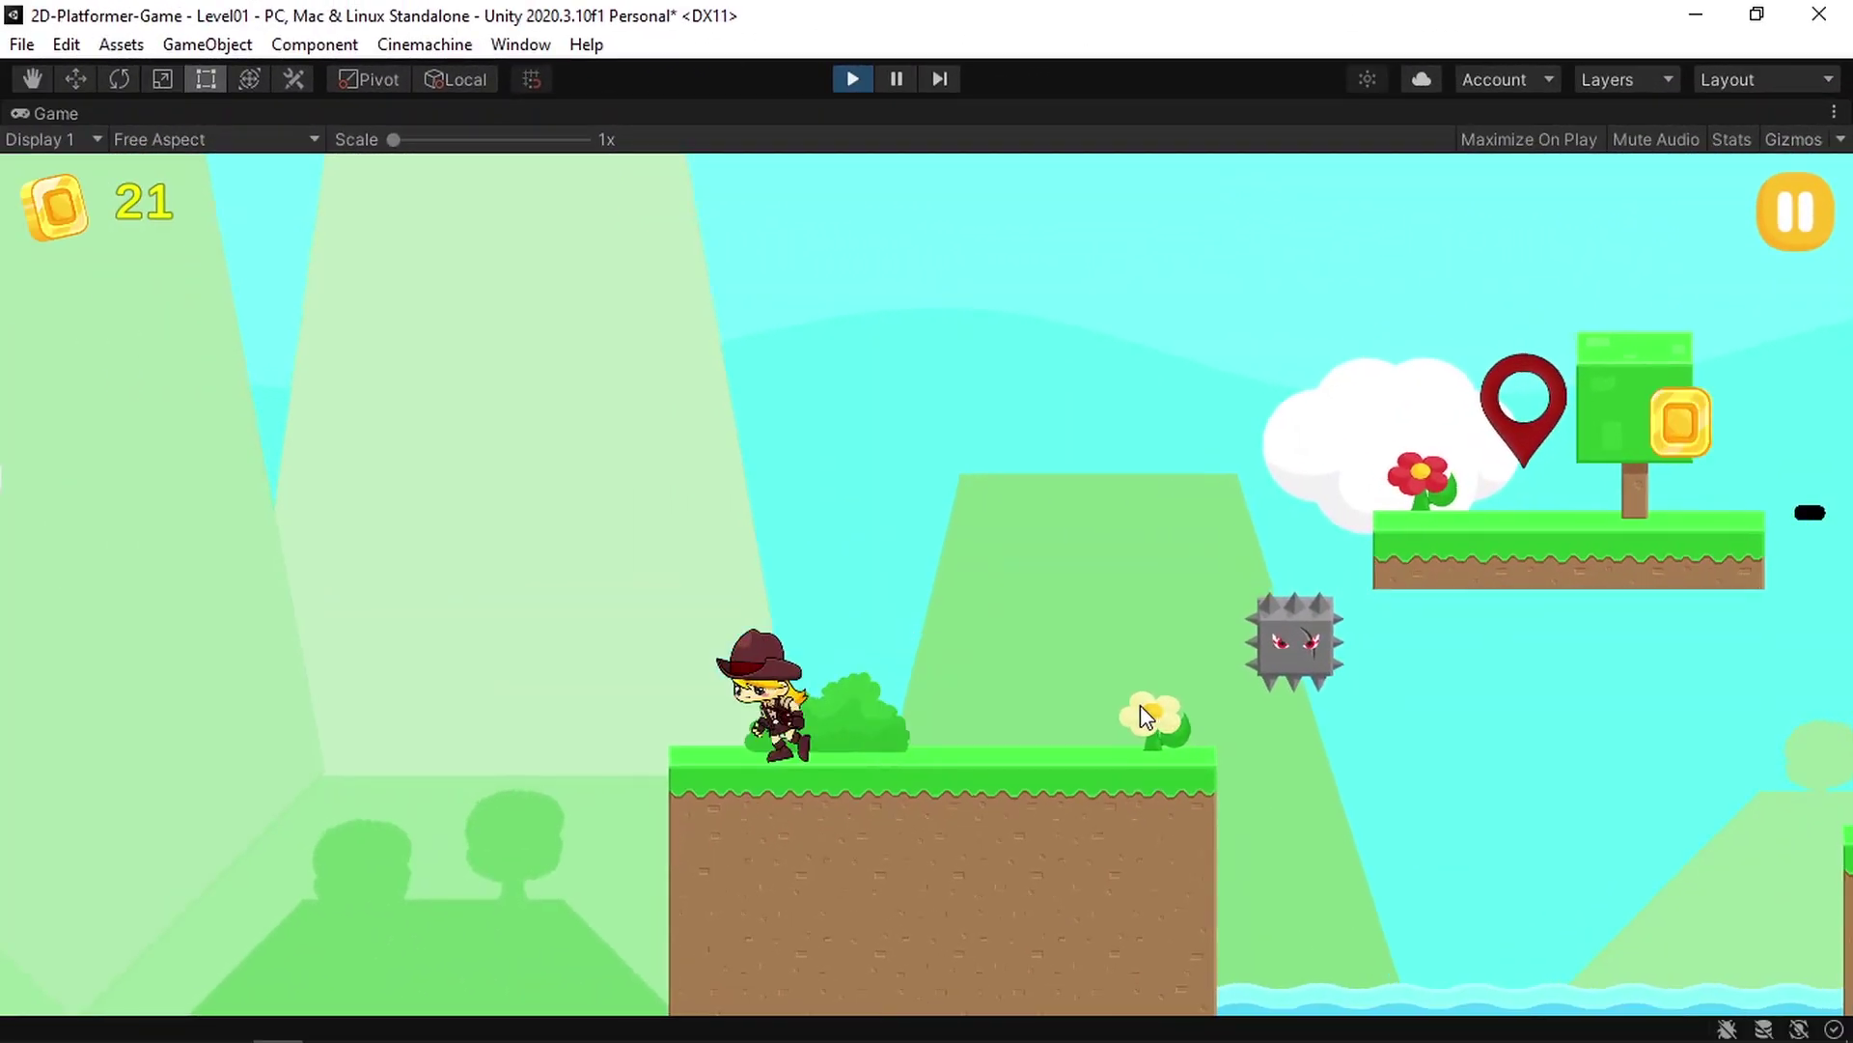
Step: Play-test the level by walking, jumping onto the platform and shooting the spiked enemy
{"action": "key", "text": "Left"}
{"action": "key", "text": "Left"}
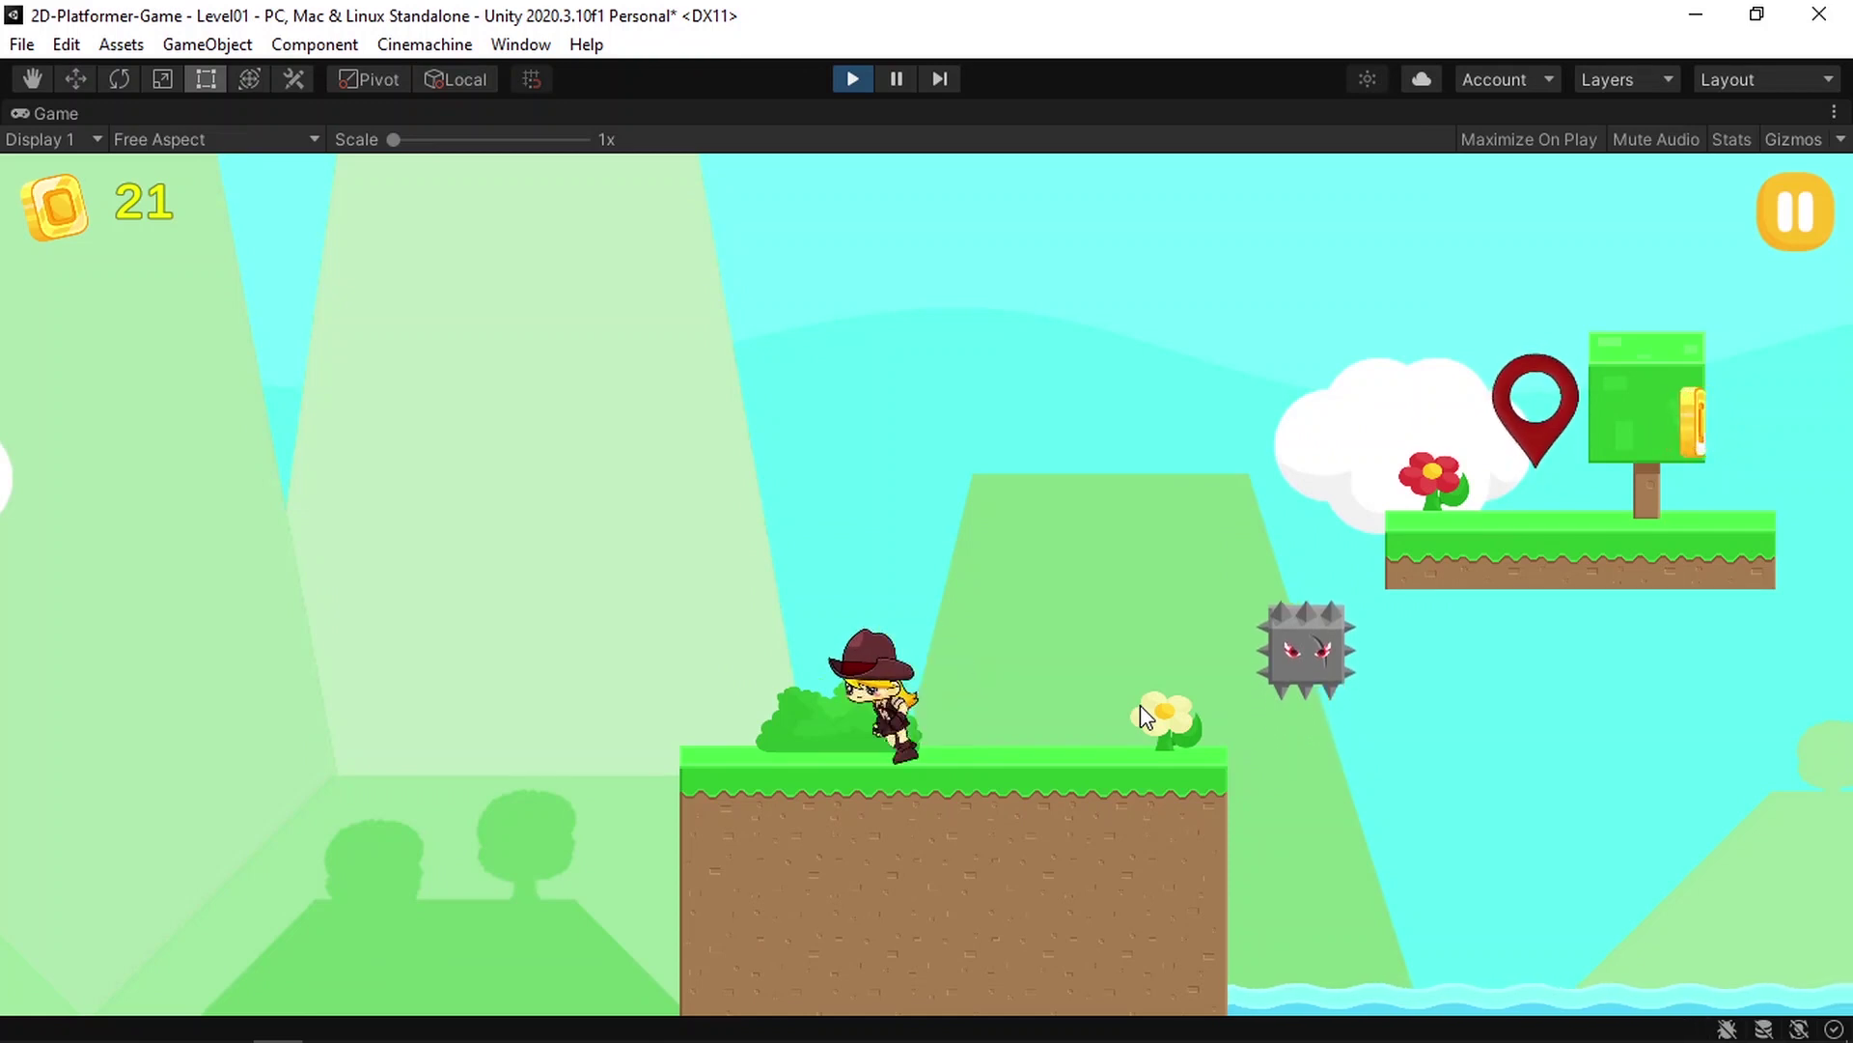
{"action": "key", "text": "Right"}
{"action": "key", "text": "Left"}
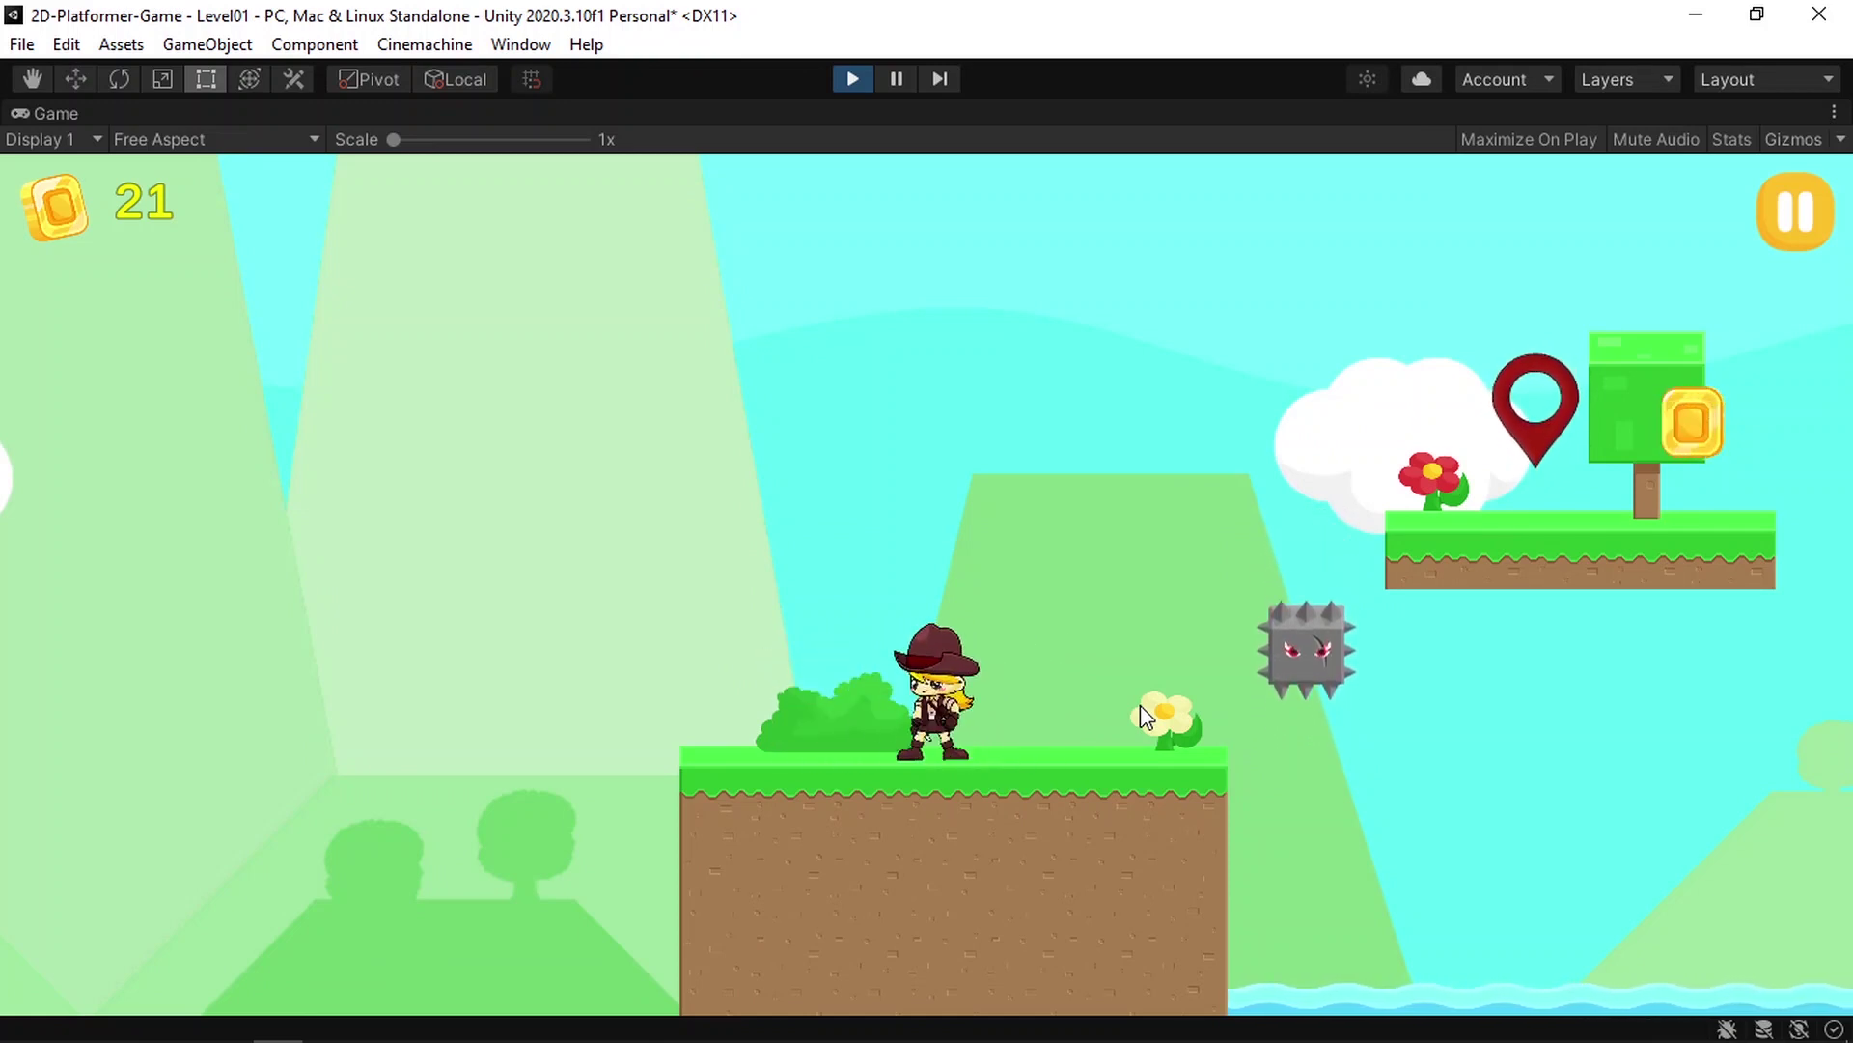
{"action": "key", "text": "ctrl"}
{"action": "key", "text": "Right"}
{"action": "key", "text": "Left"}
{"action": "key", "text": "Right"}
{"action": "key", "text": "Left"}
{"action": "key", "text": "Left"}
{"action": "key", "text": "ctrl"}
{"action": "key", "text": "Right"}
{"action": "key", "text": "space"}
{"action": "key", "text": "ctrl"}
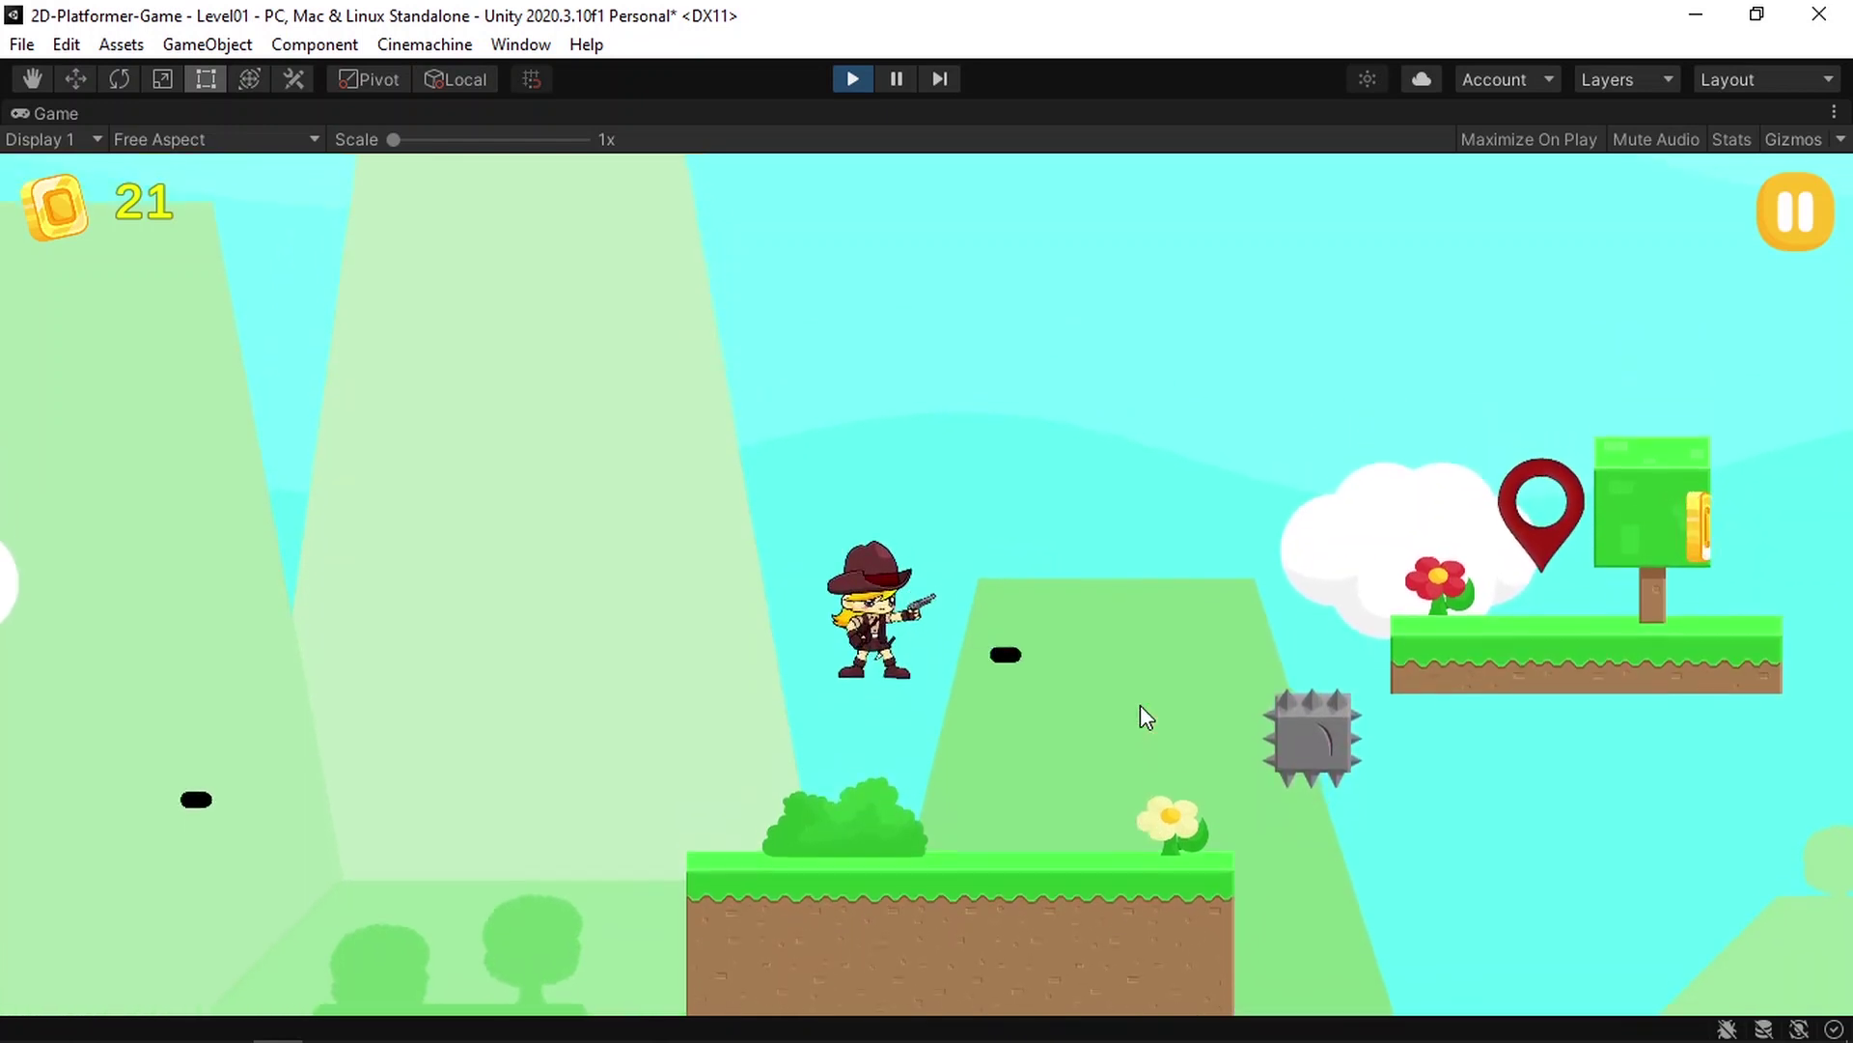
{"action": "key", "text": "Right"}
{"action": "key", "text": "space"}
{"action": "key", "text": "Left"}
{"action": "key", "text": "Right"}
{"action": "key", "text": "Left"}
{"action": "key", "text": "Right"}
{"action": "key", "text": "space"}
{"action": "key", "text": "Right"}
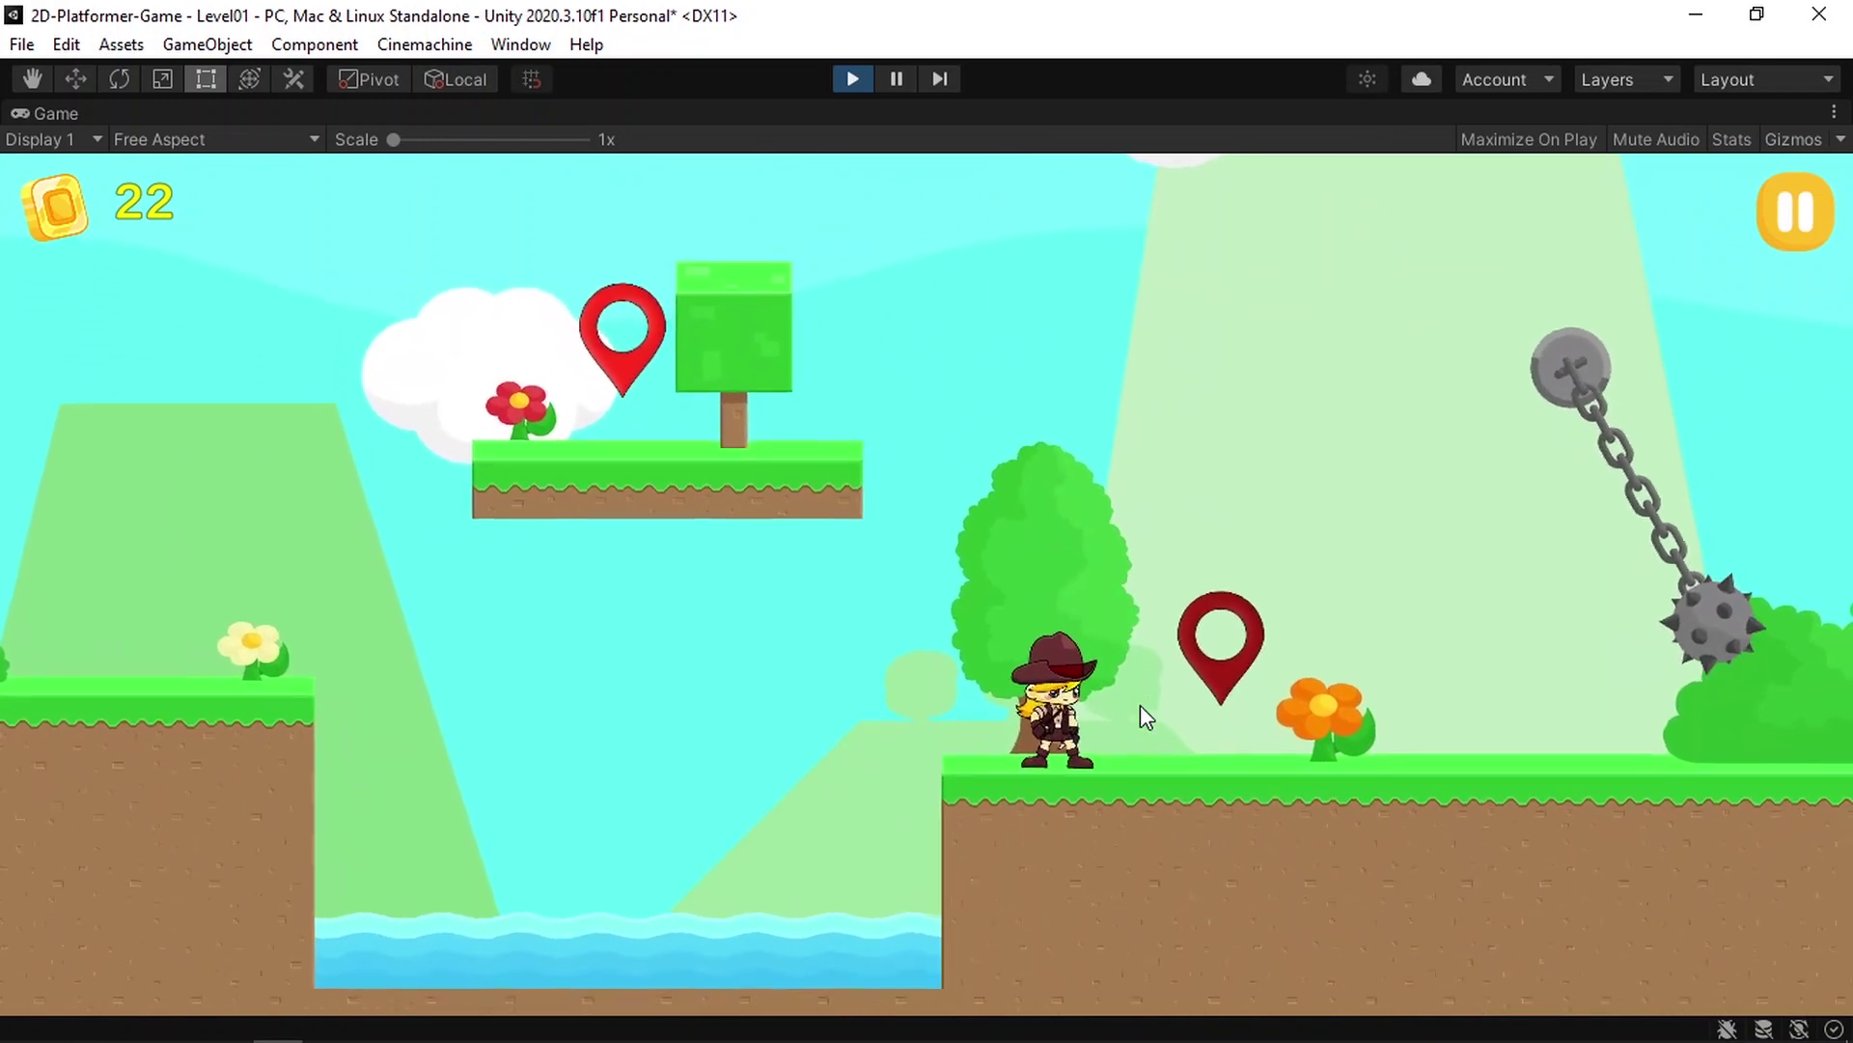
{"action": "key", "text": "Left"}
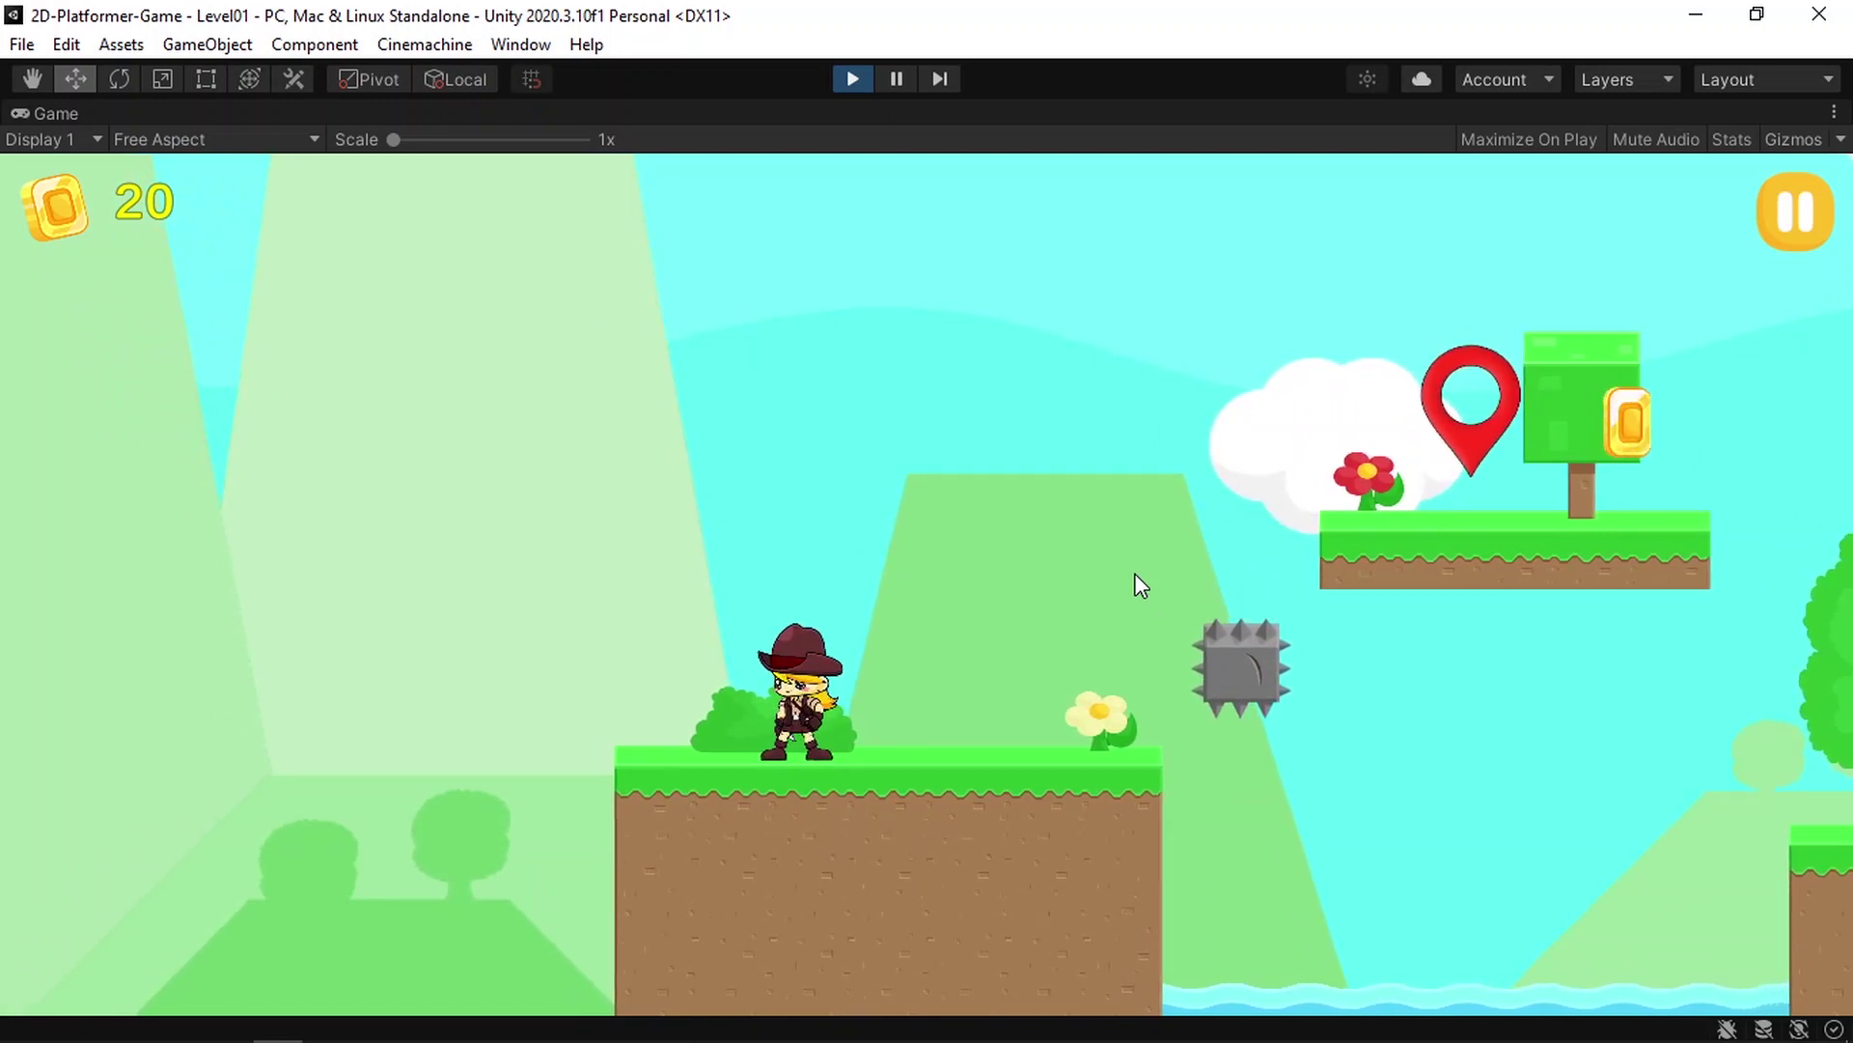
Step: Walk and jump a little more, then stop Play mode and switch to the web browser
{"action": "key", "text": "Right"}
{"action": "key", "text": "Left"}
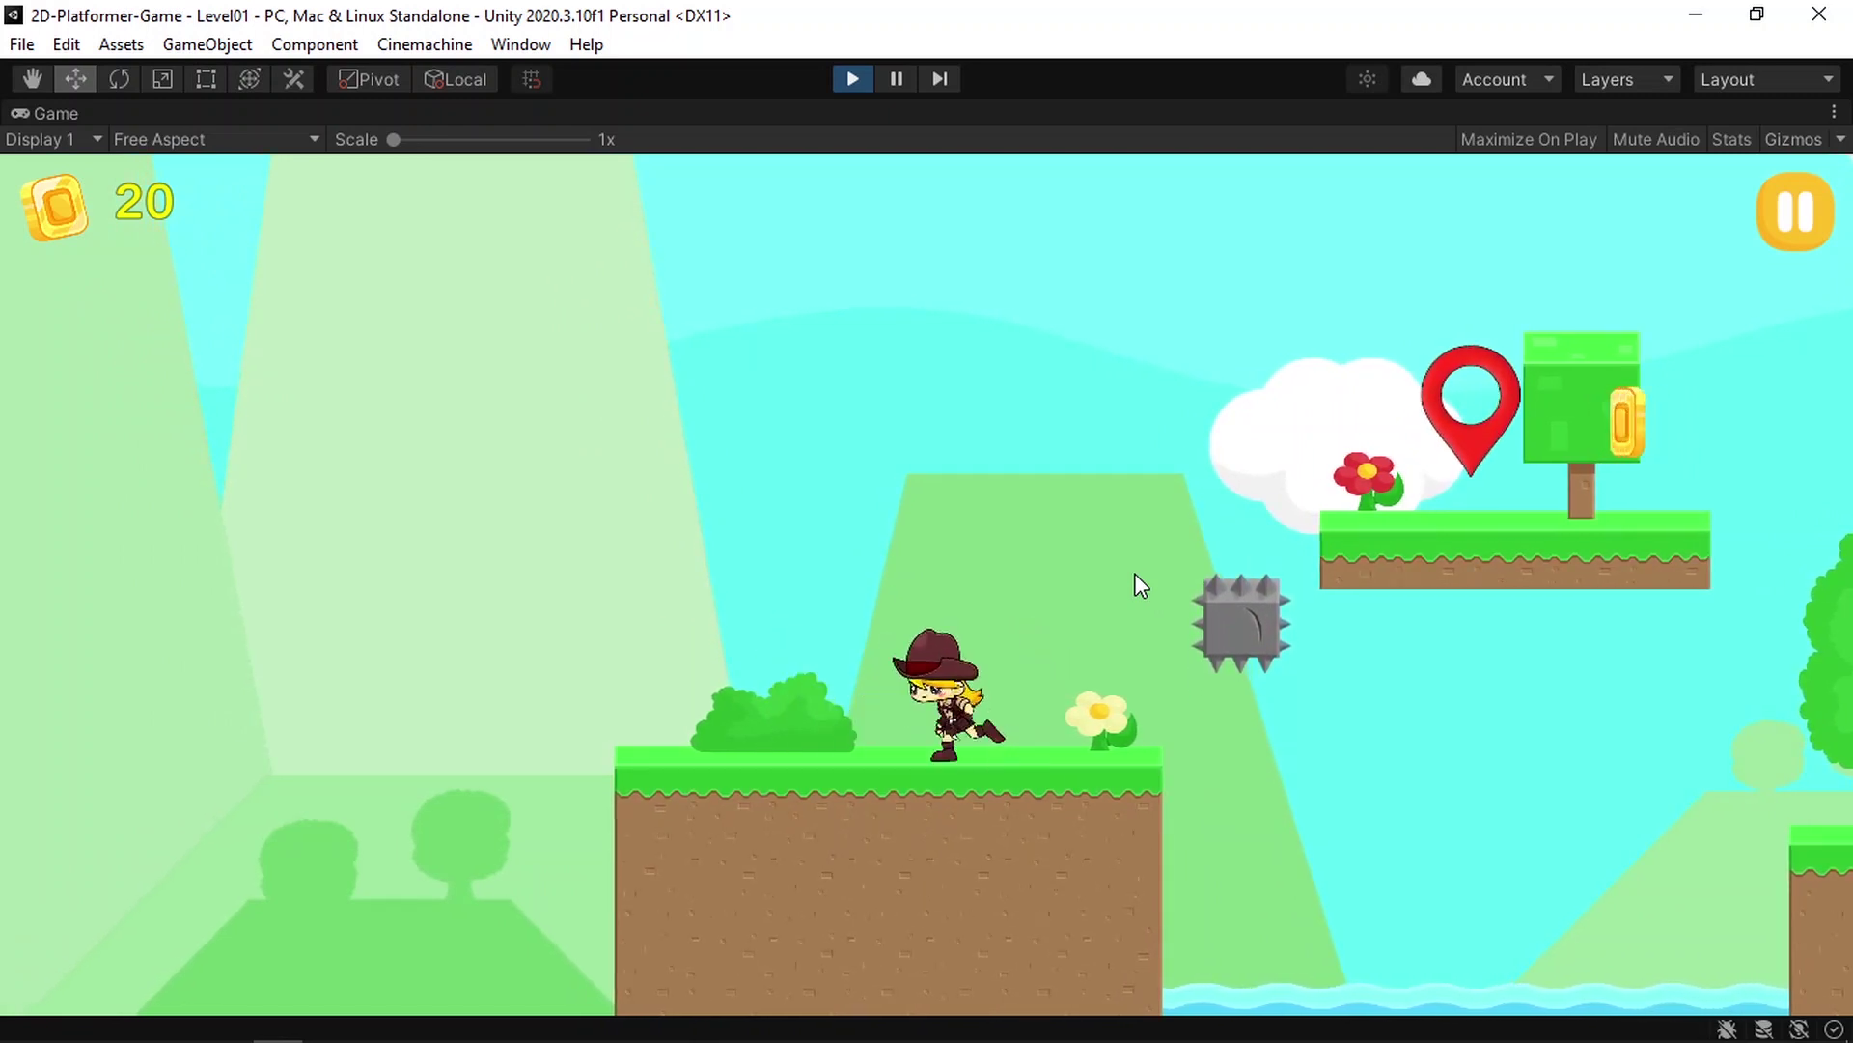
{"action": "key", "text": "Right"}
{"action": "key", "text": "Left"}
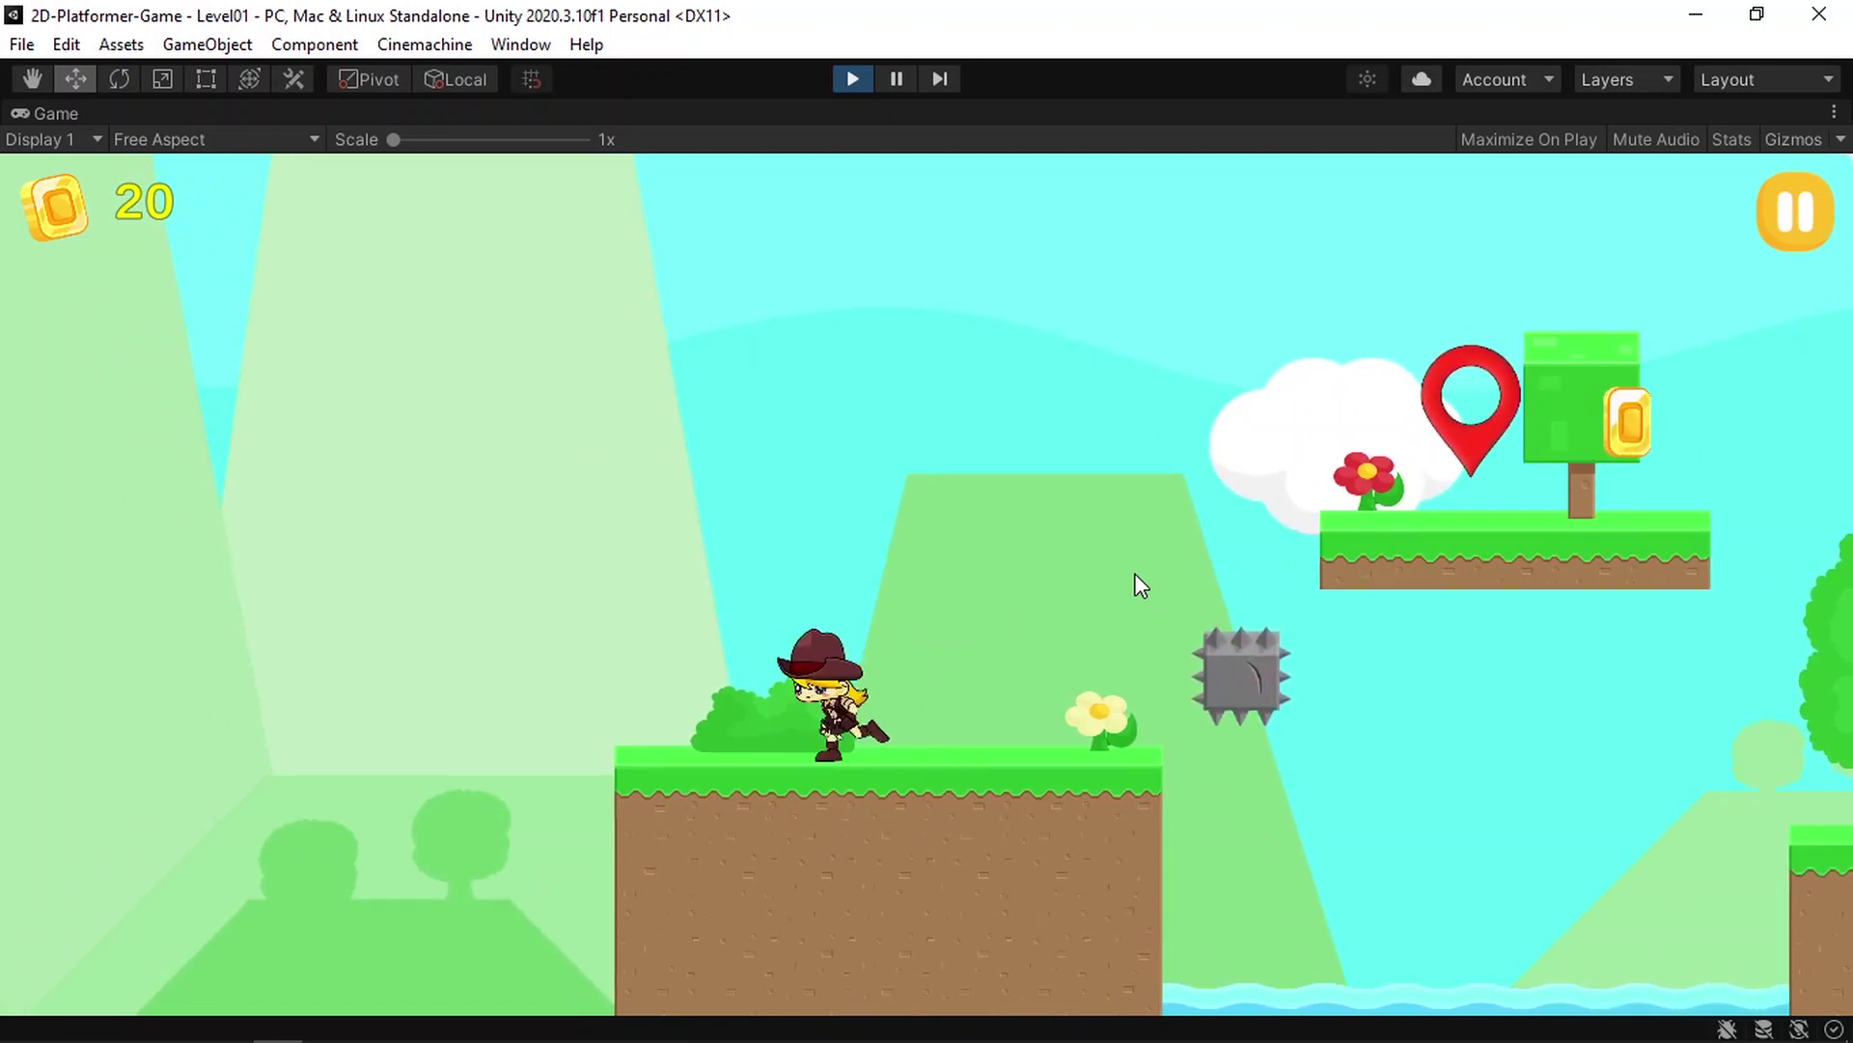
{"action": "key", "text": "Right"}
{"action": "key", "text": "Left"}
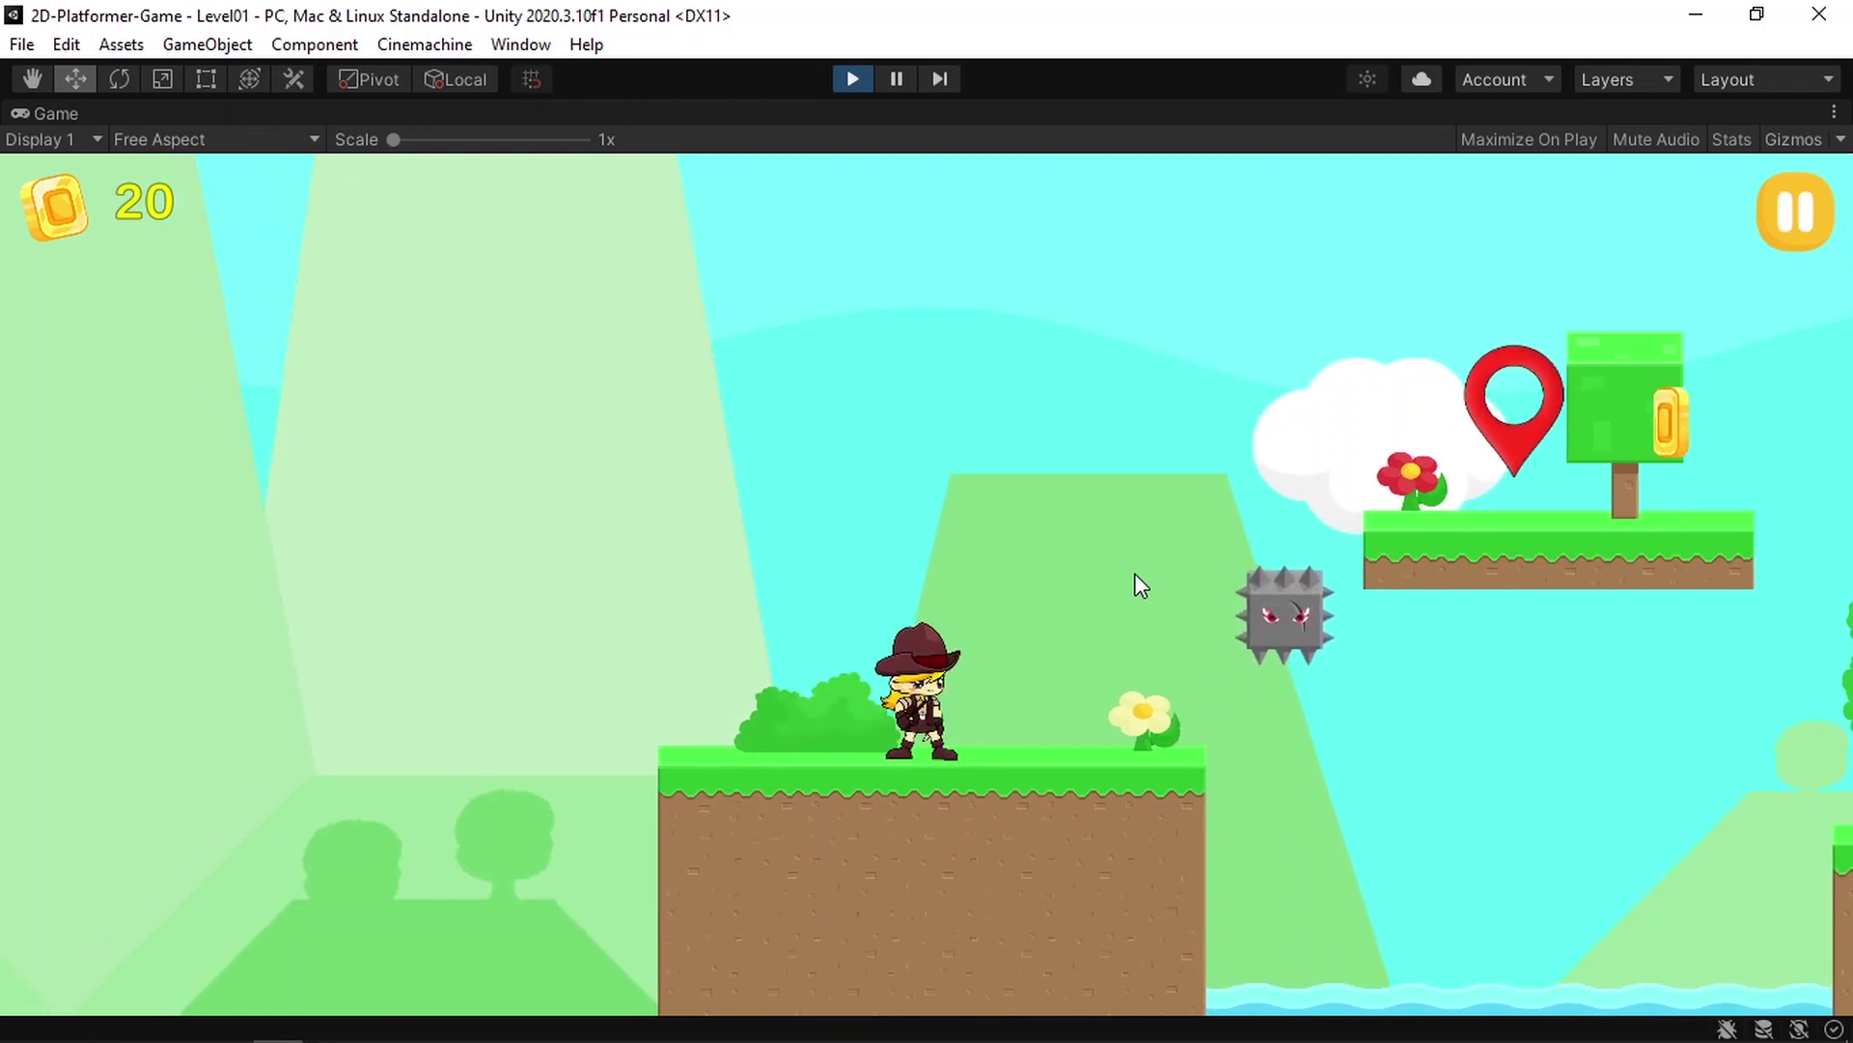
{"action": "key", "text": "Right"}
{"action": "key", "text": "space"}
{"action": "key", "text": "space"}
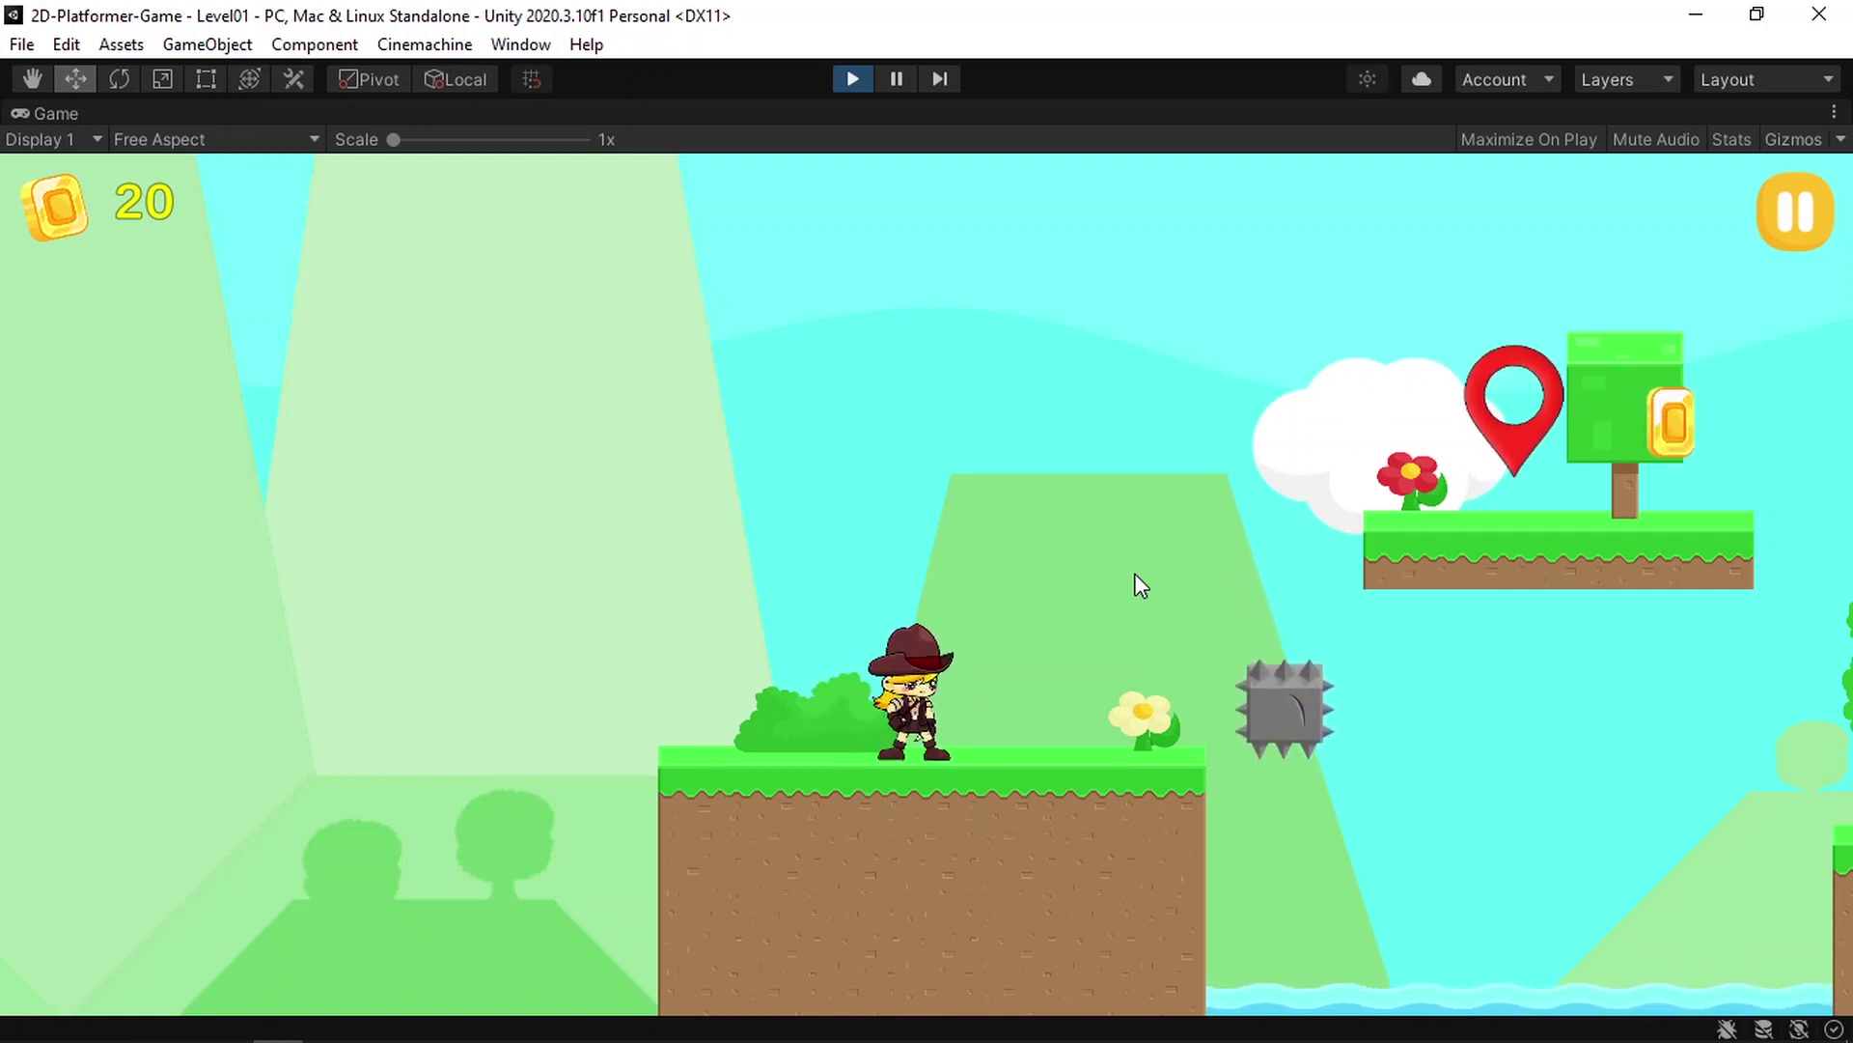
{"action": "key", "text": "Left"}
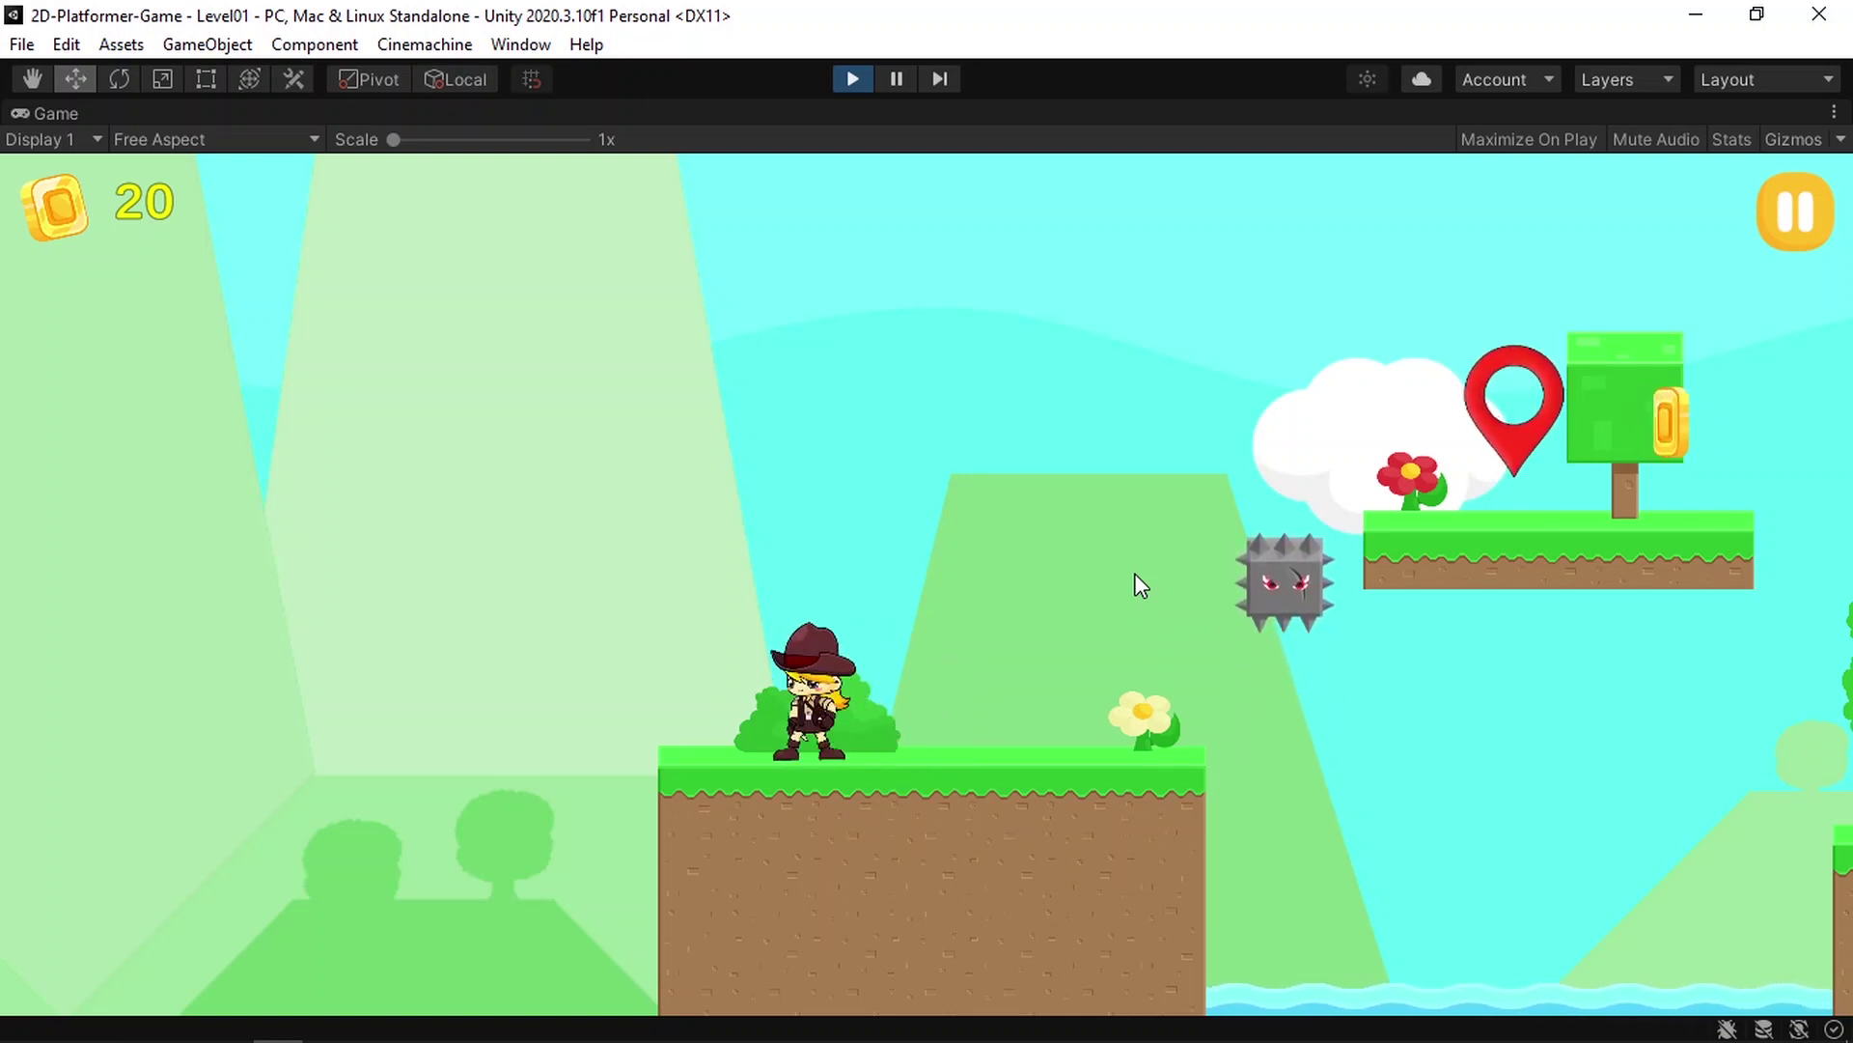
{"action": "key", "text": "Right"}
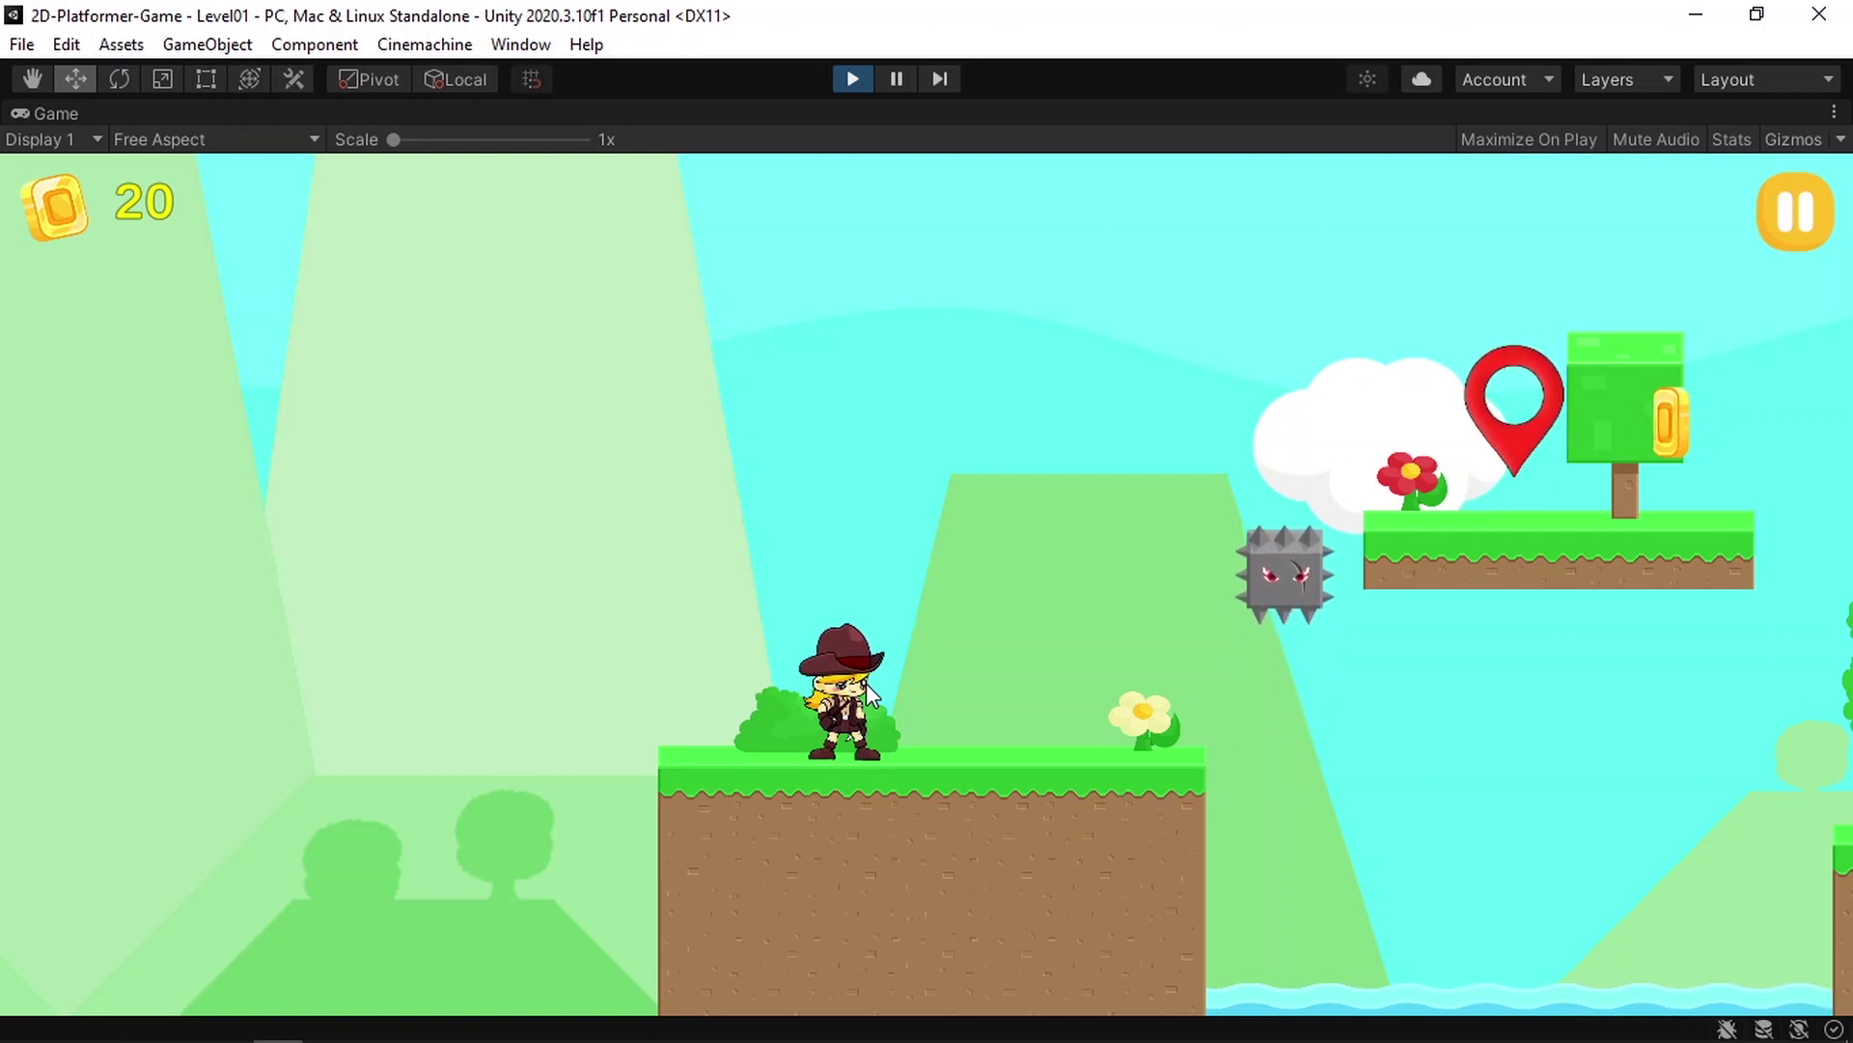
{"action": "left_click", "coordinate": [846, 83]}
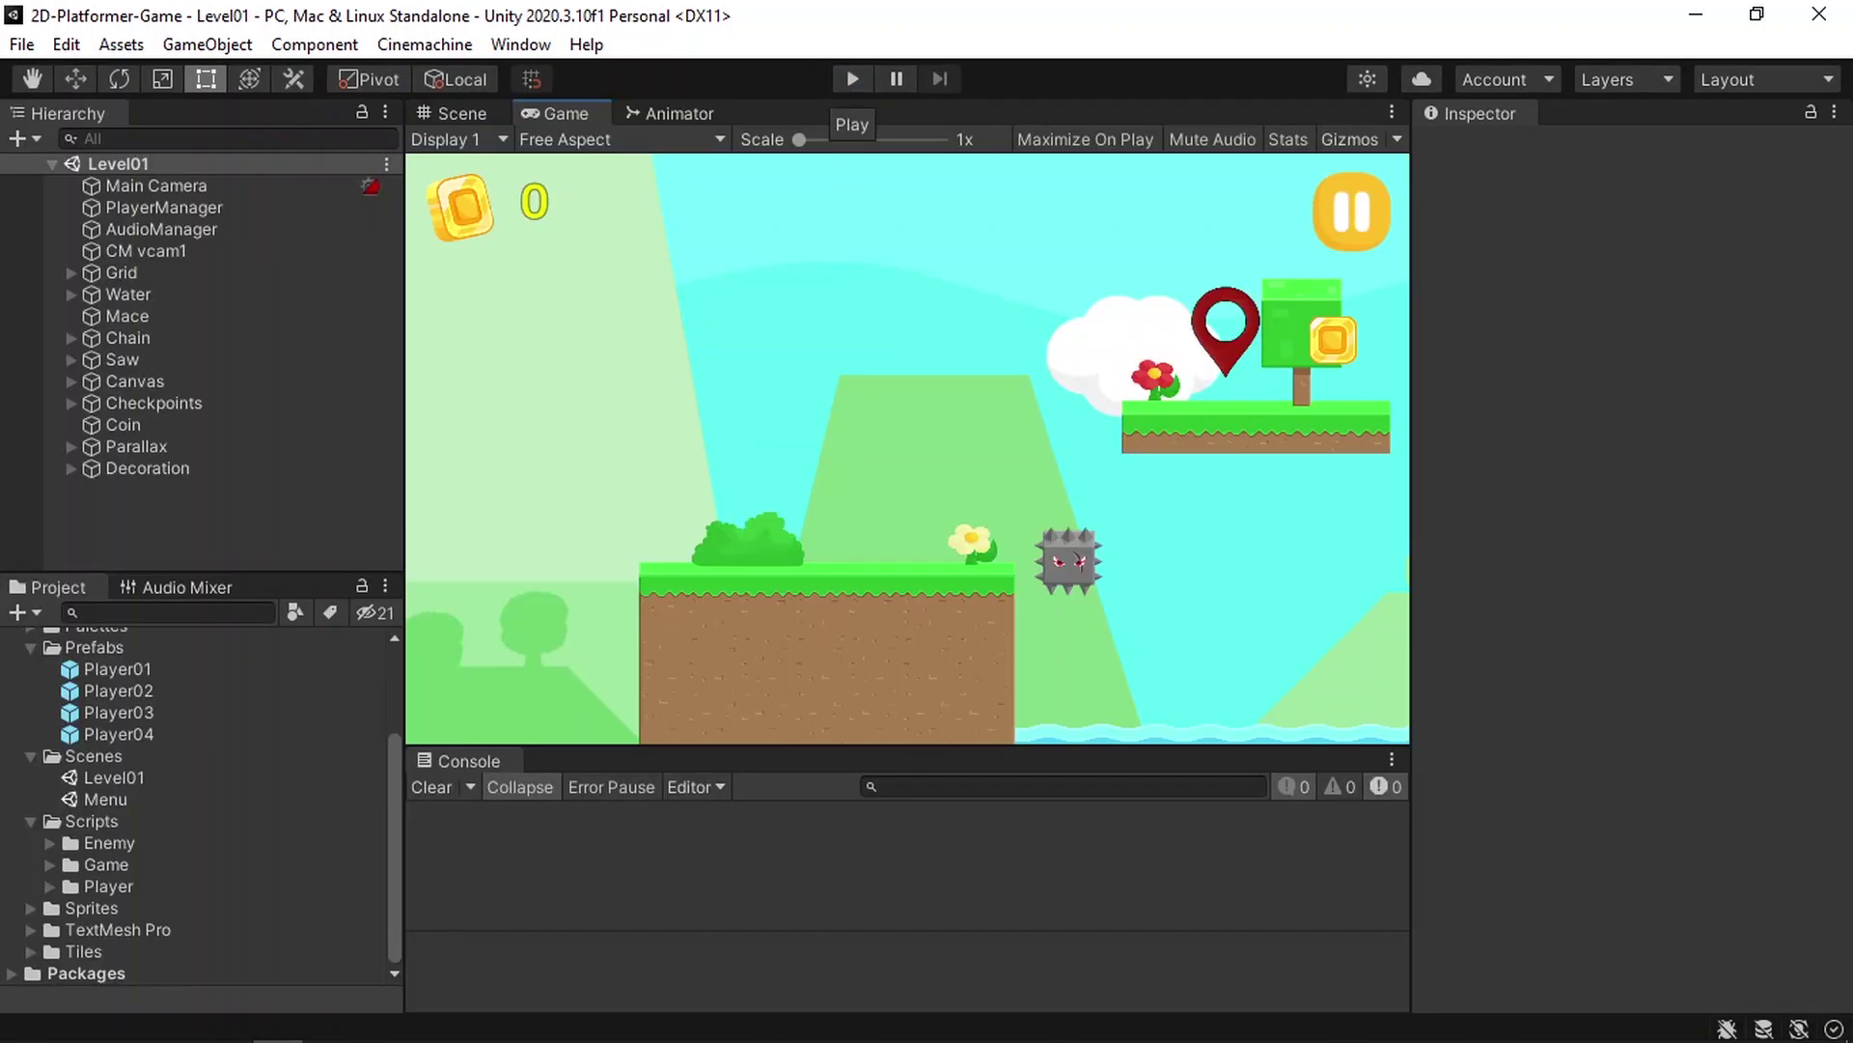
{"action": "left_click", "coordinate": [198, 1026]}
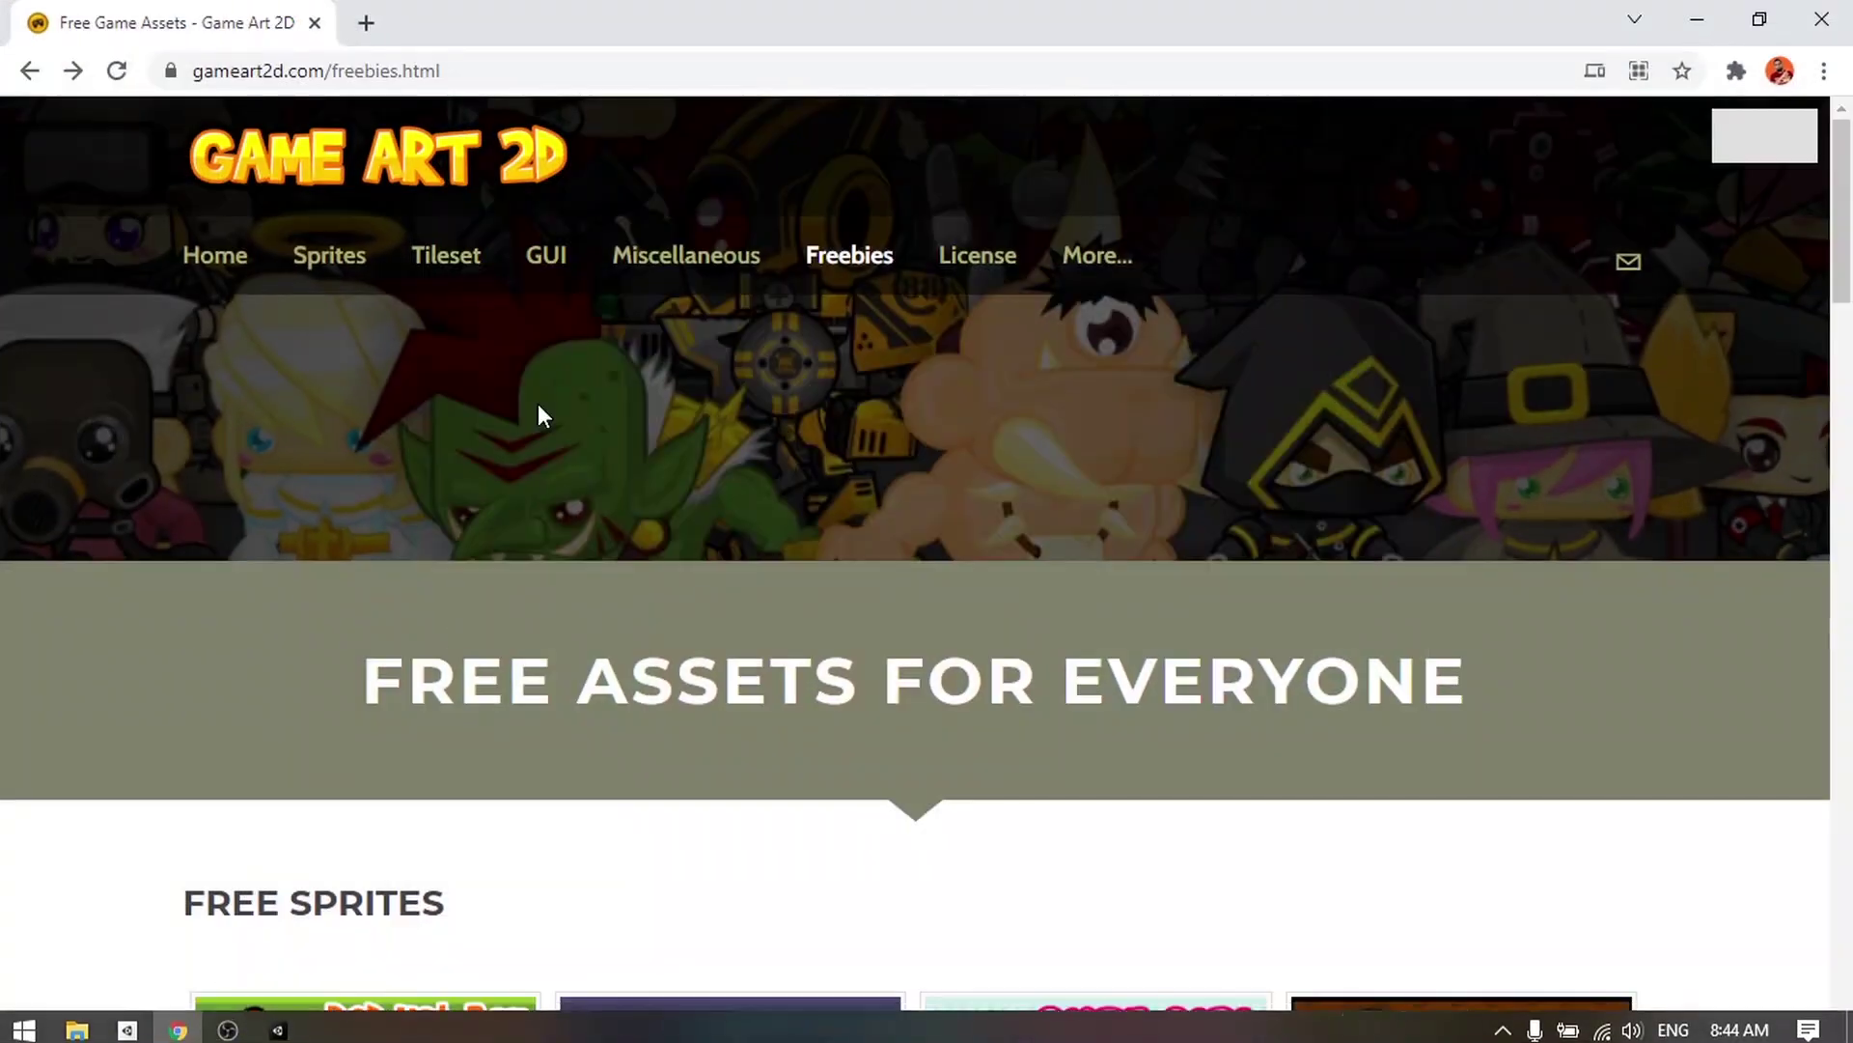
Step: Scroll down the Game Art 2D Freebies page to find the sprite packs
{"action": "left_click", "coordinate": [487, 70]}
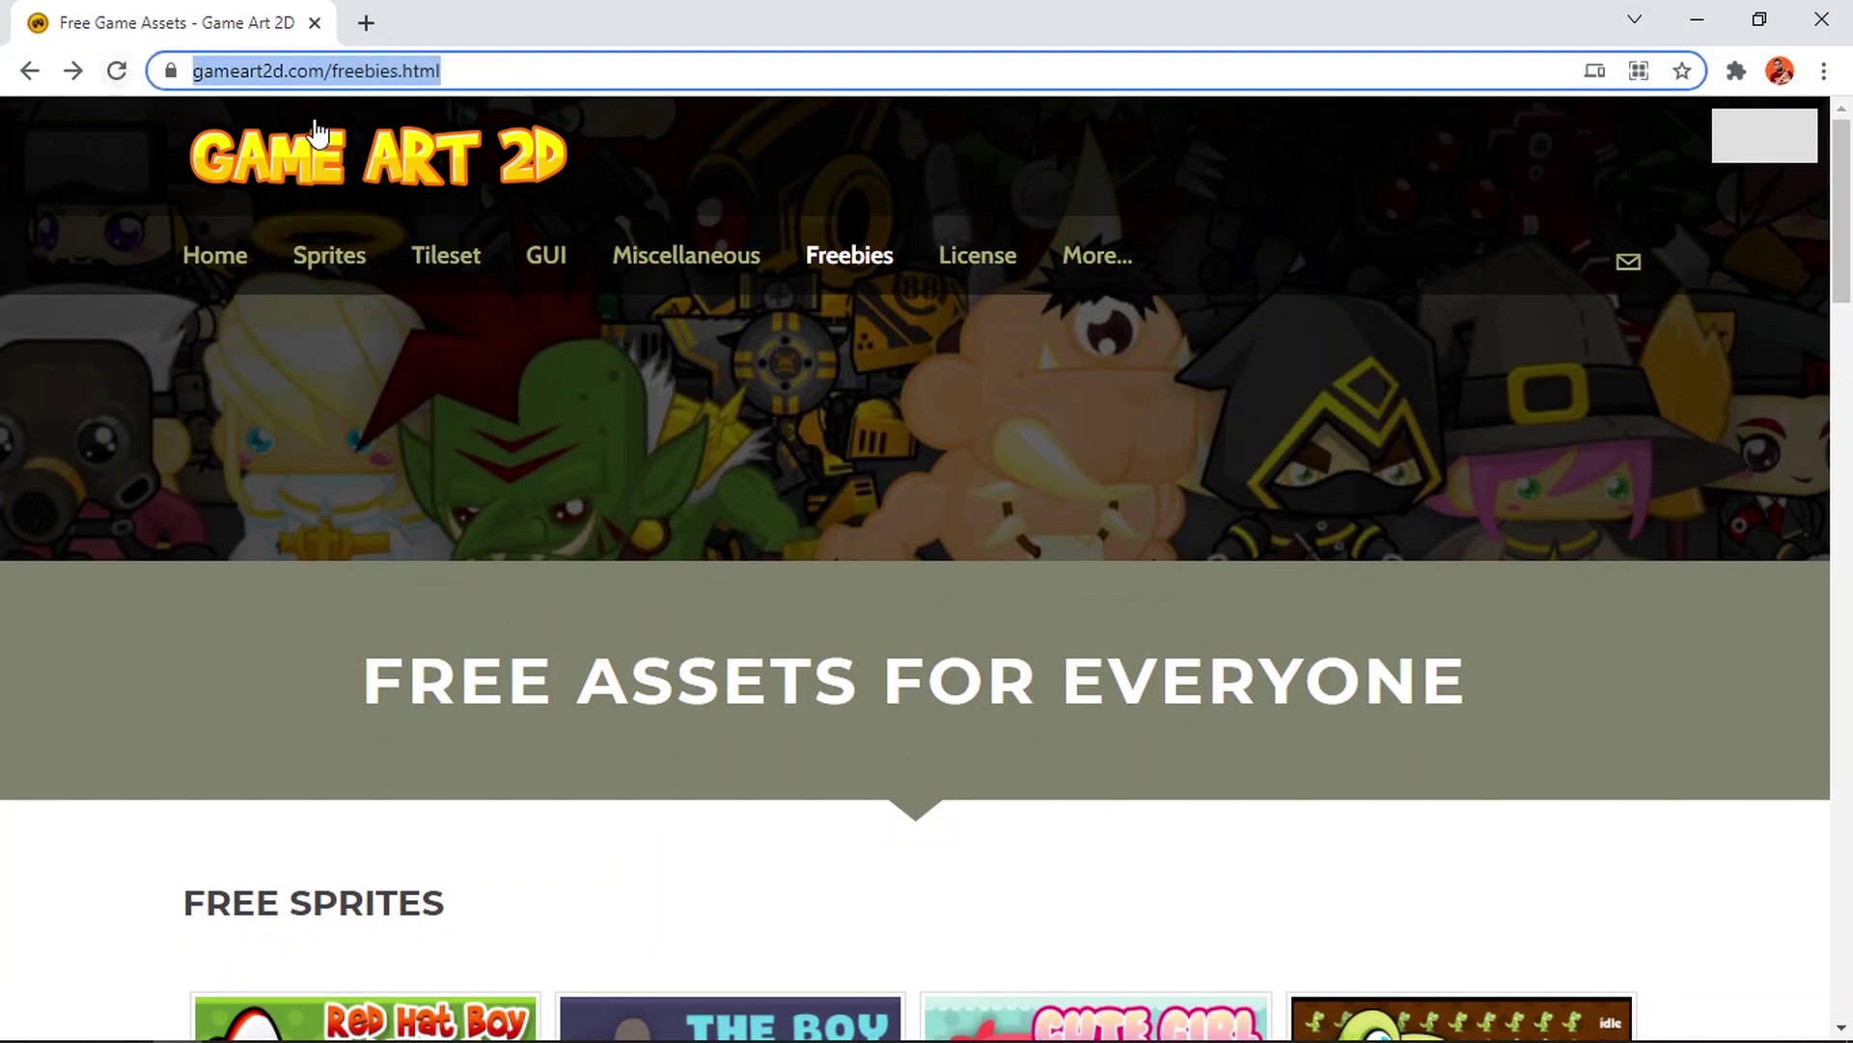
{"action": "scroll", "coordinate": [647, 642], "scroll_direction": "down", "scroll_amount": 1}
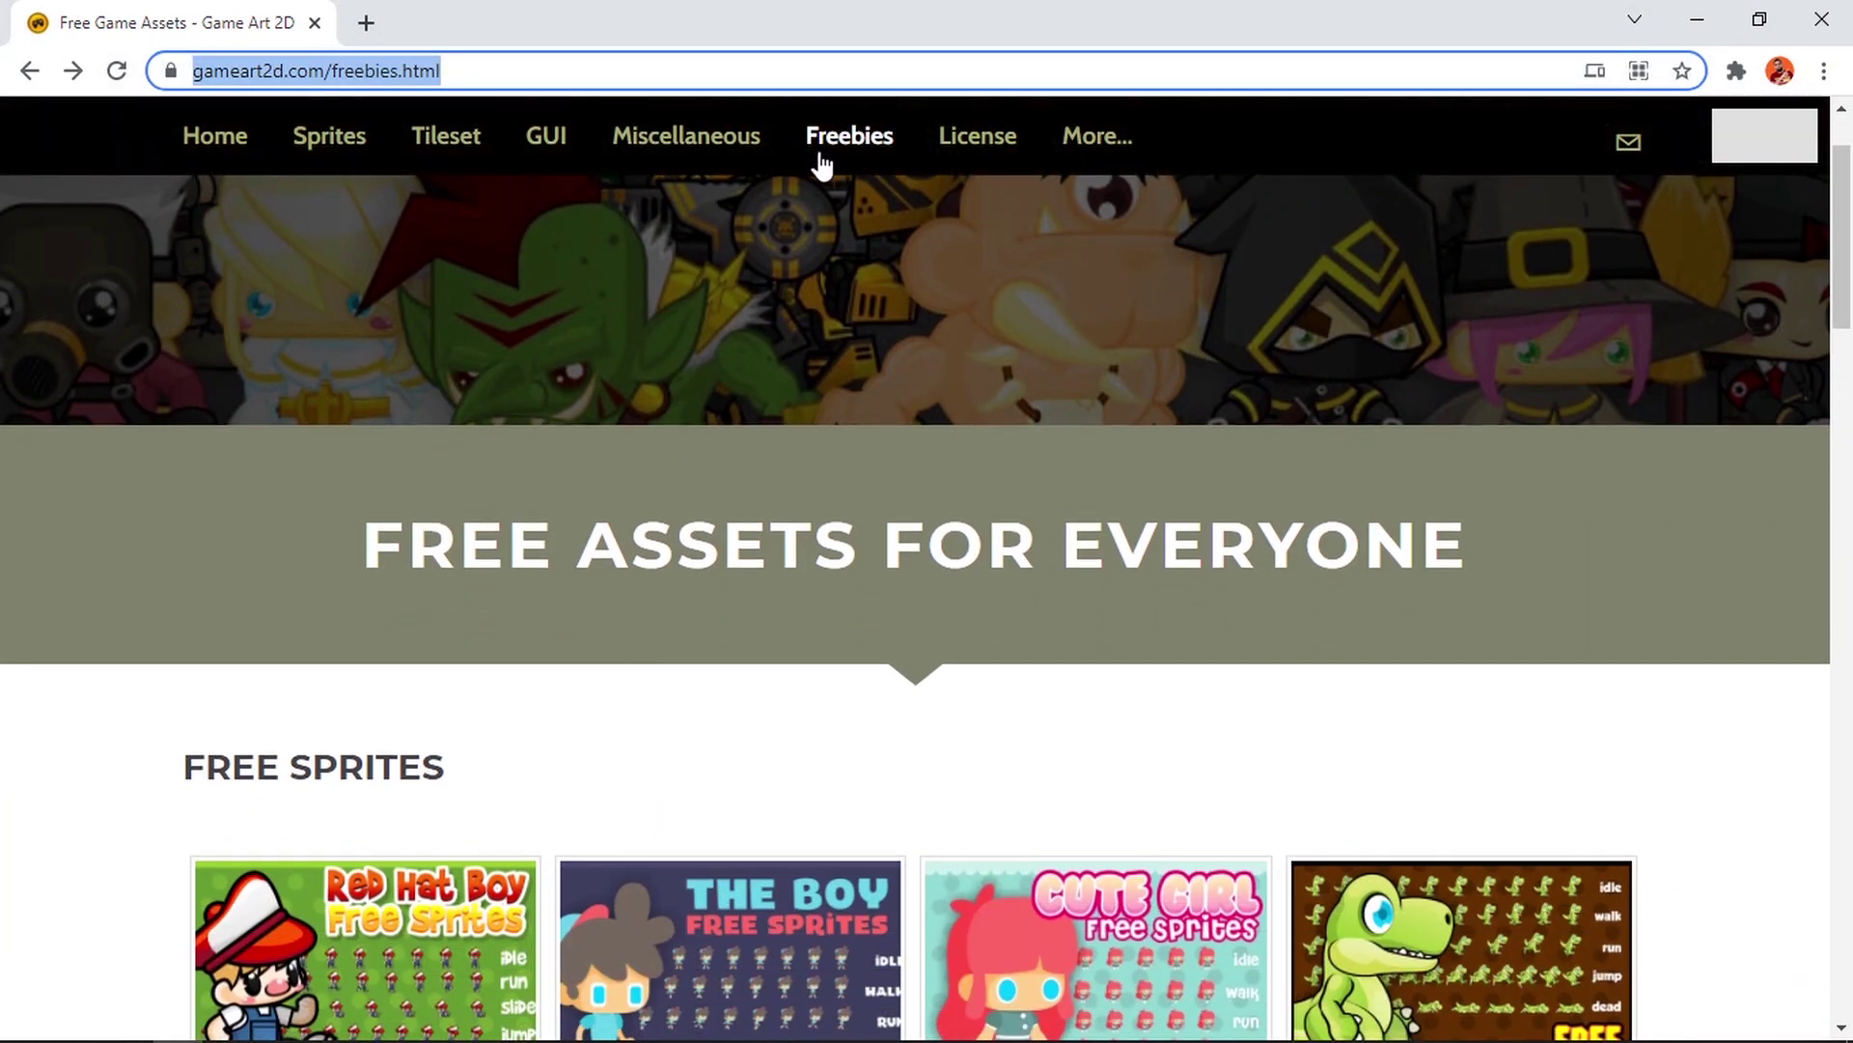
{"action": "scroll", "coordinate": [528, 705], "scroll_direction": "down", "scroll_amount": 3}
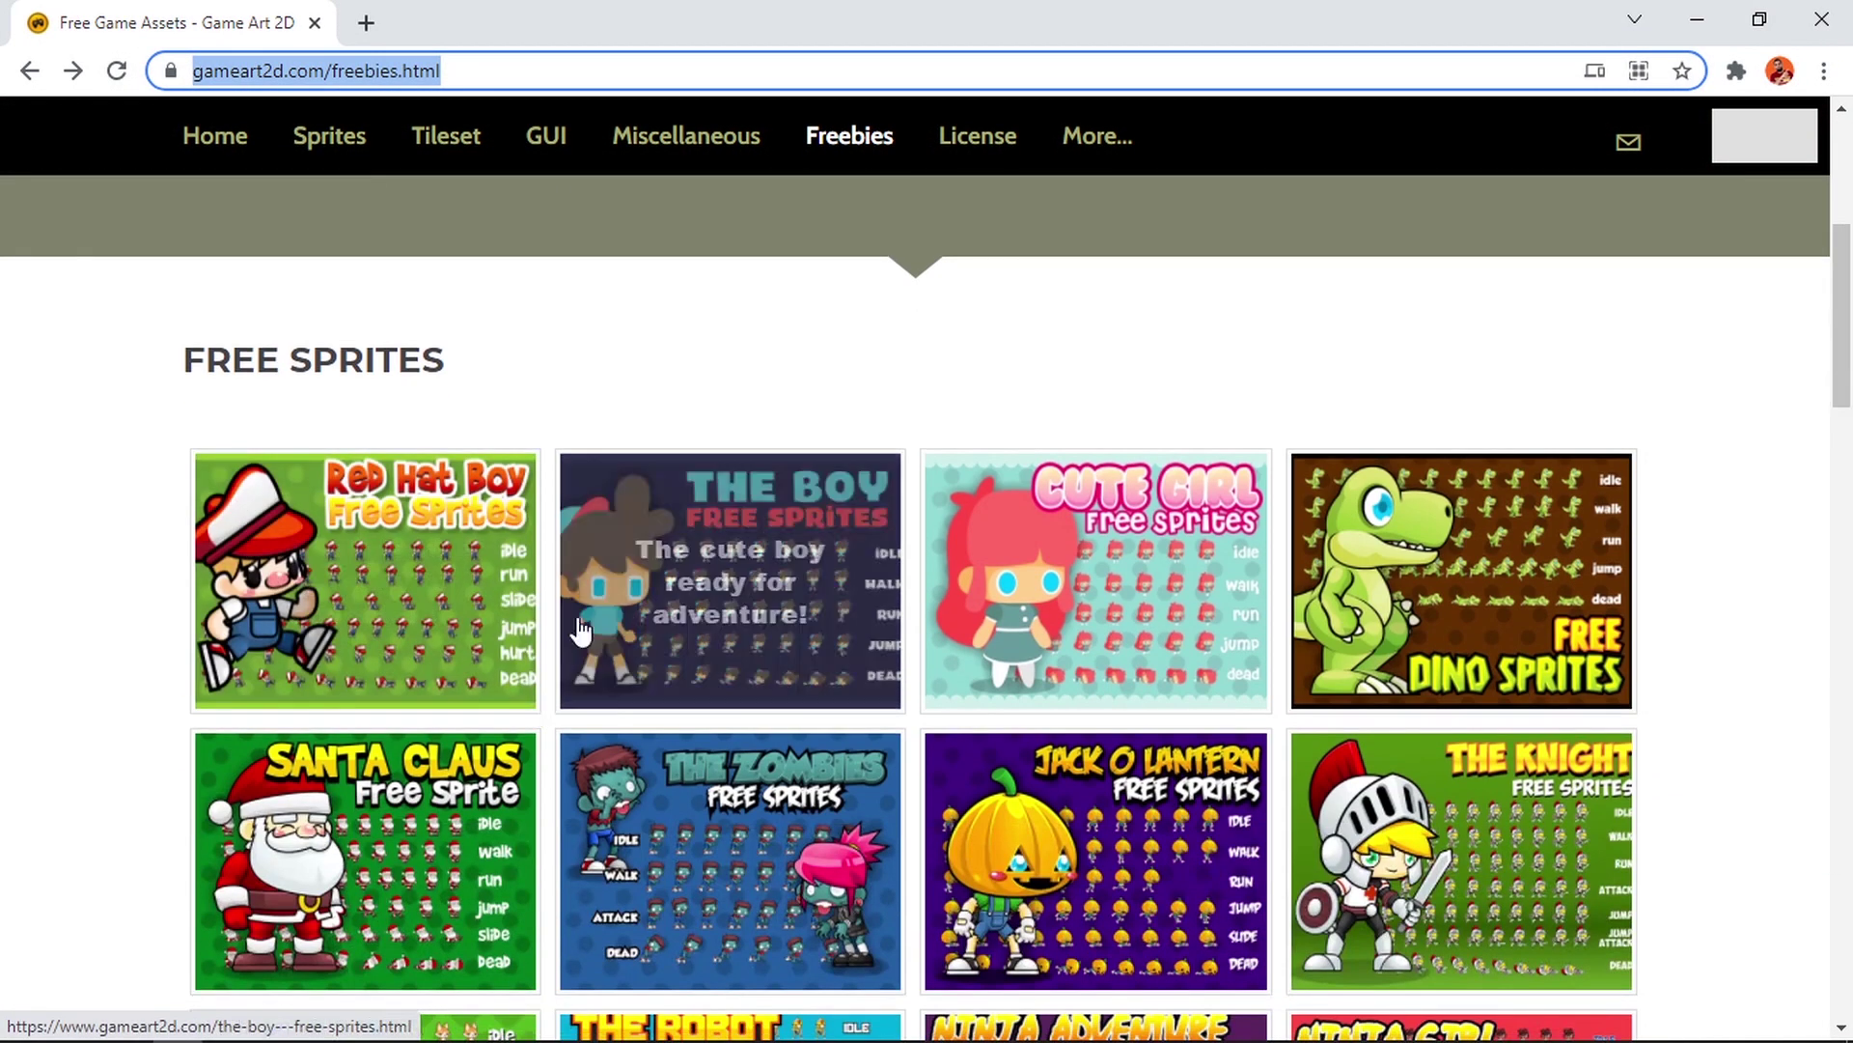
{"action": "scroll", "coordinate": [581, 631], "scroll_direction": "down", "scroll_amount": 2}
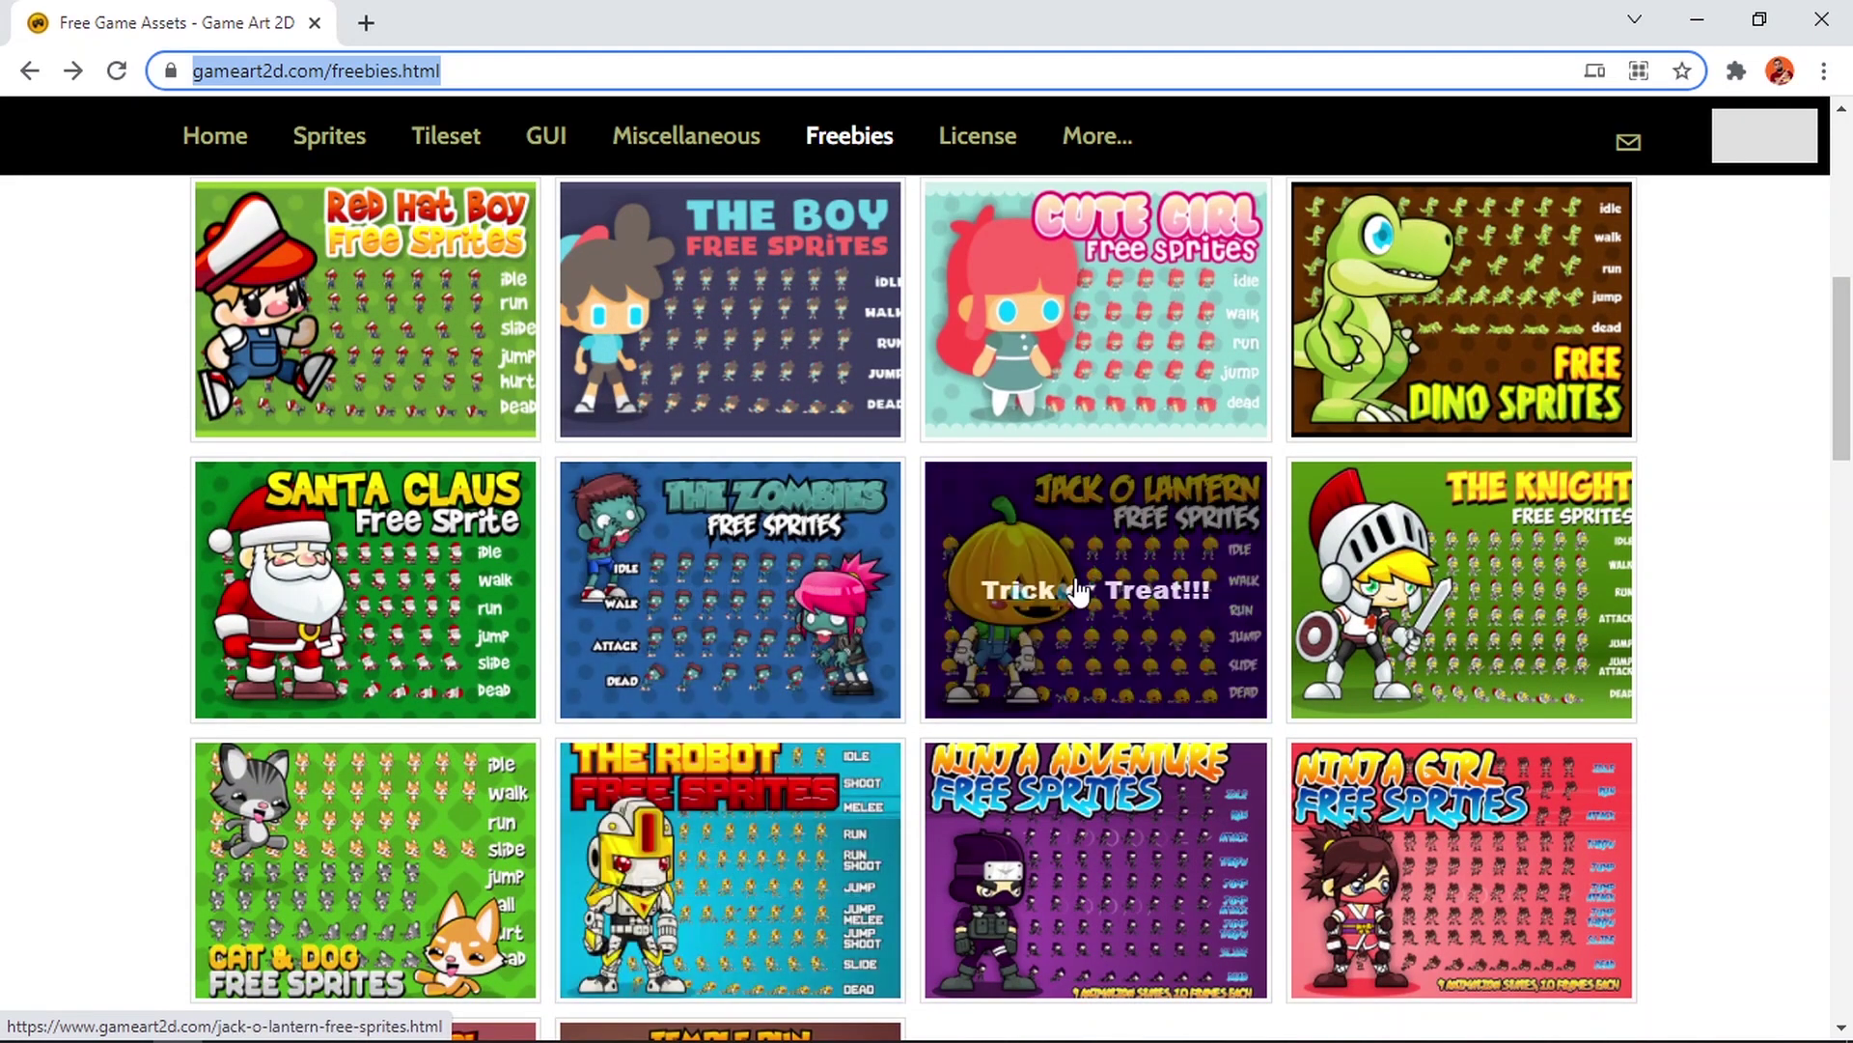
{"action": "scroll", "coordinate": [366, 319], "scroll_direction": "down", "scroll_amount": 3}
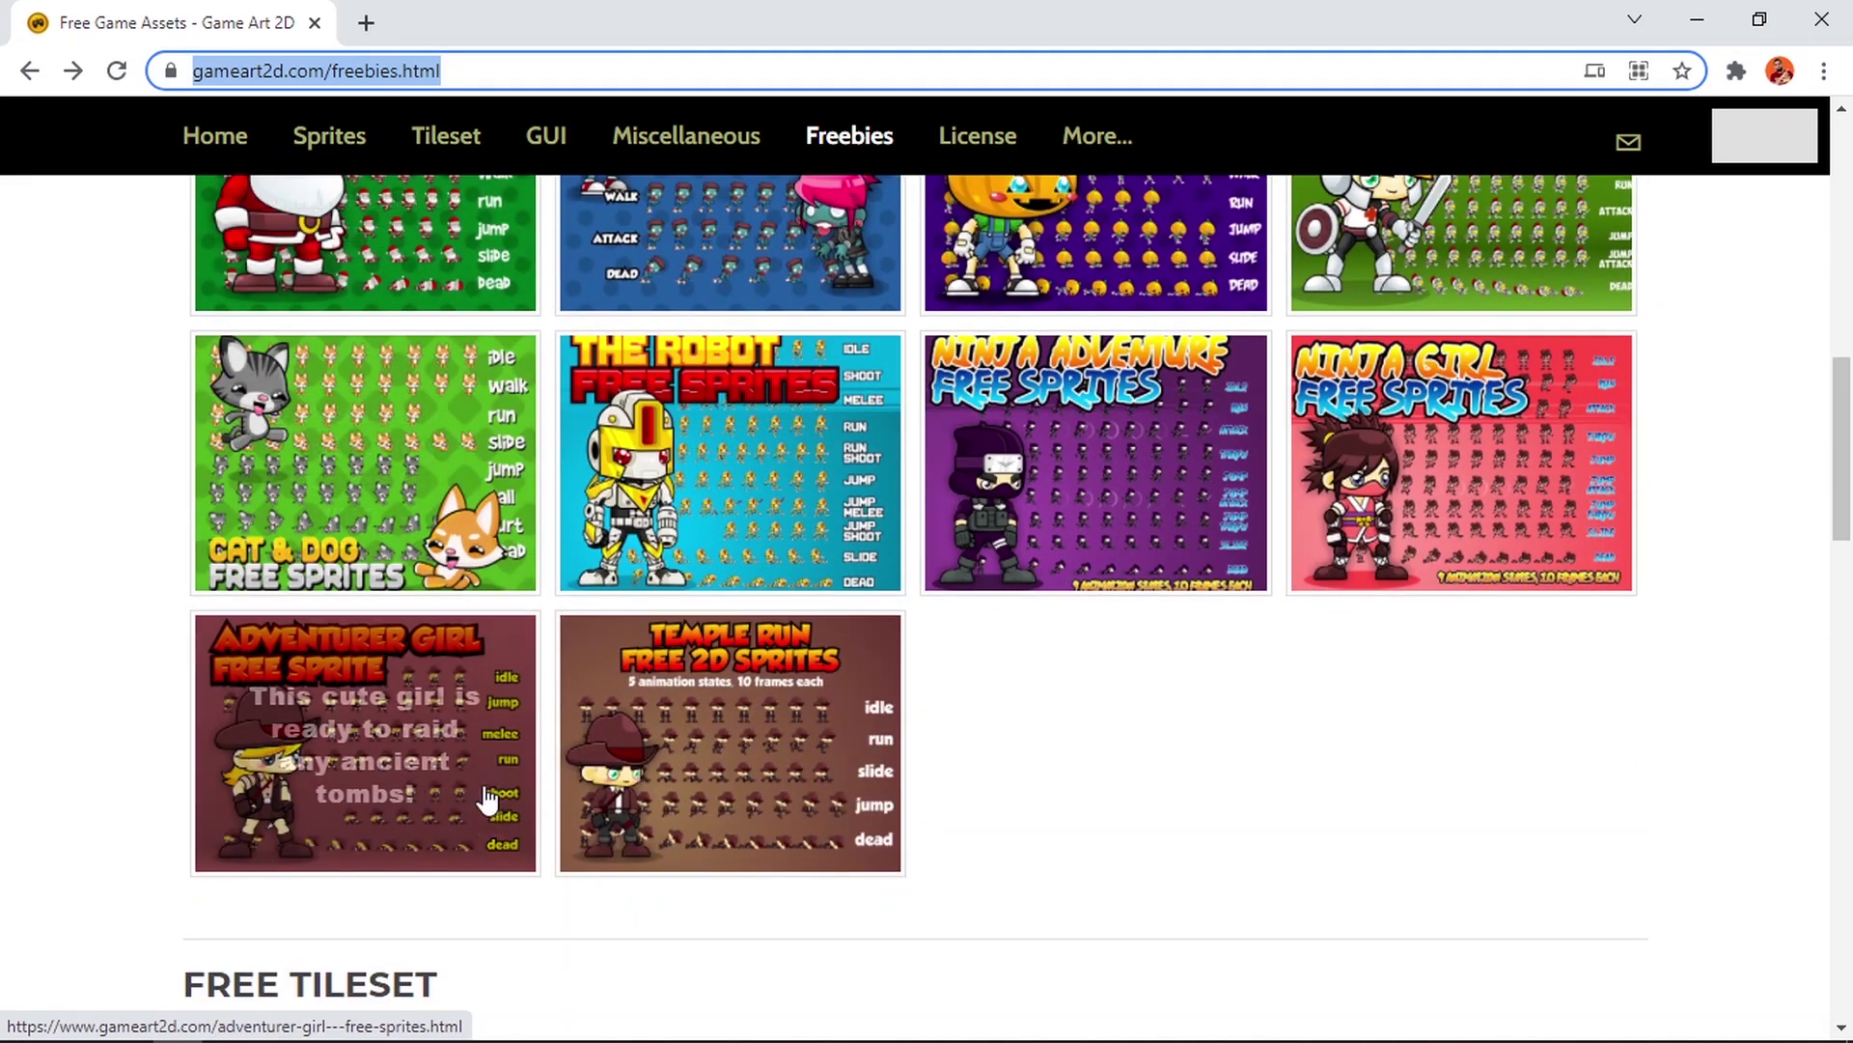
Step: Open the Adventurer Girl free sprite page, look it over, and minimize the browser
{"action": "left_click", "coordinate": [398, 792]}
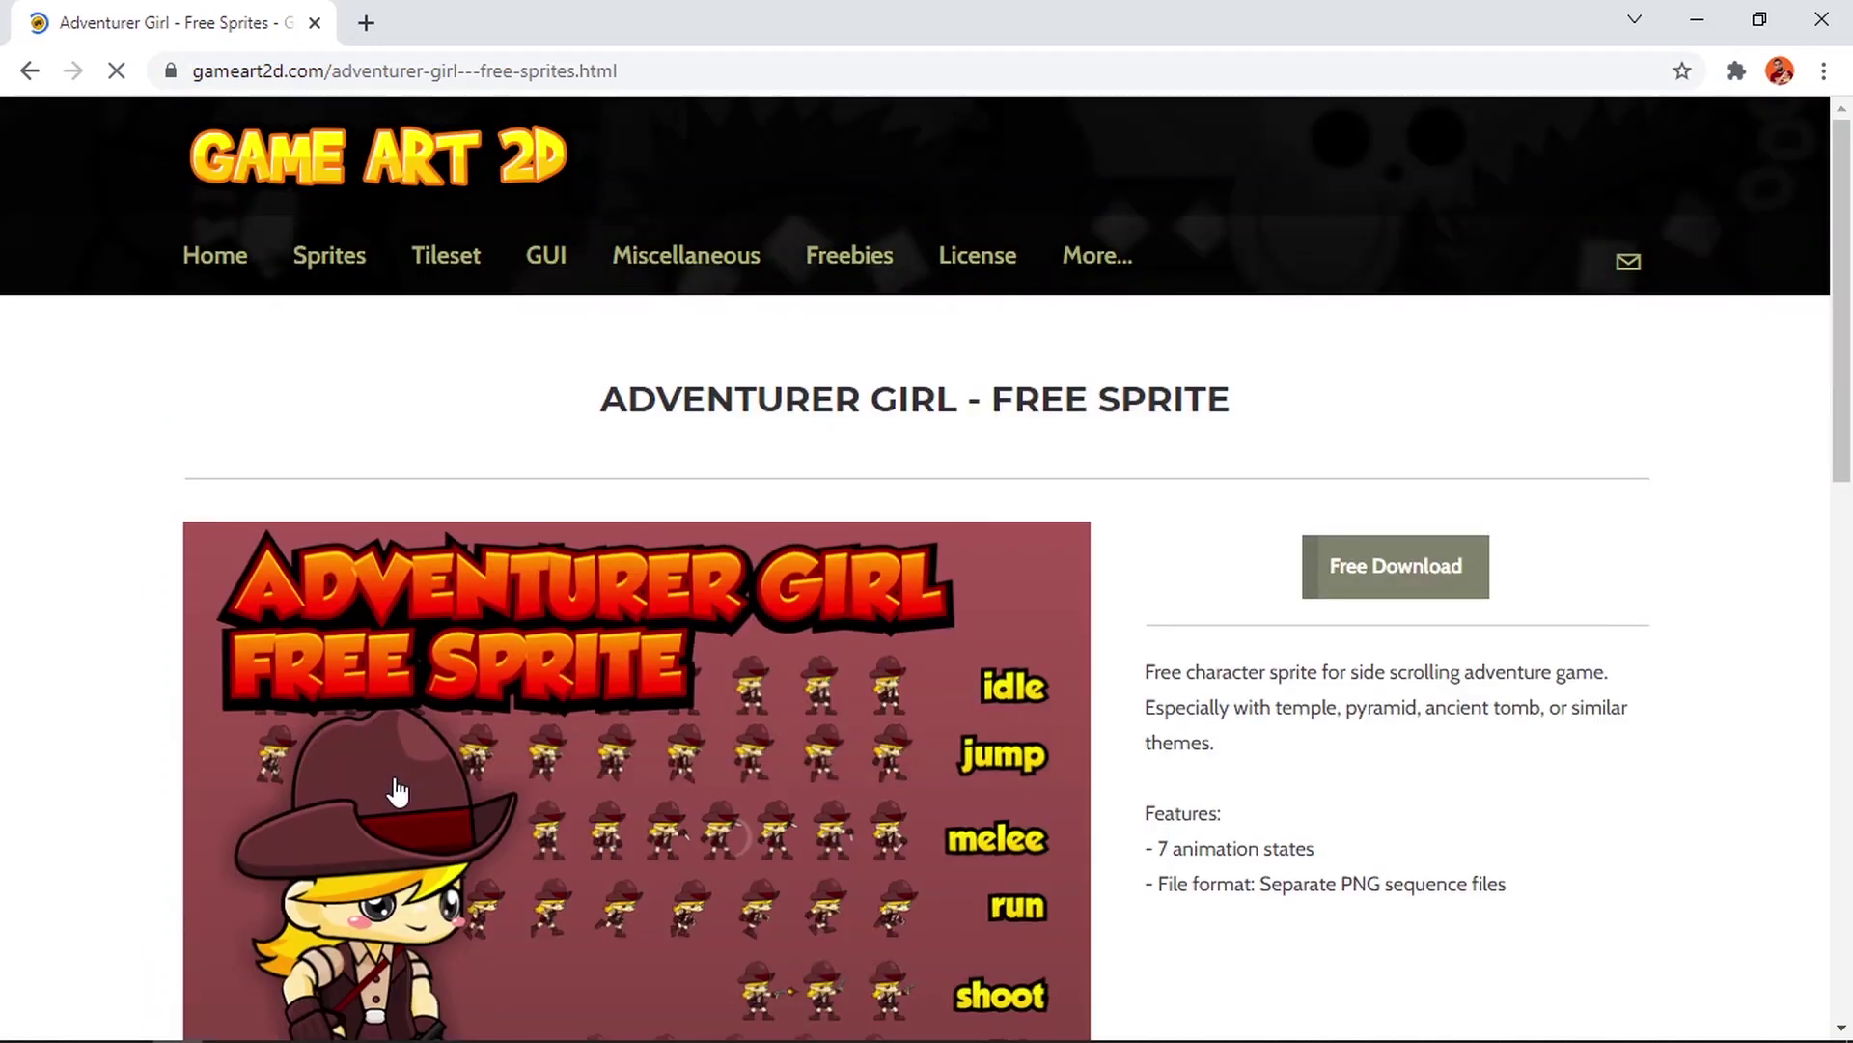
{"action": "scroll", "coordinate": [398, 792], "scroll_direction": "down", "scroll_amount": 3}
{"action": "scroll", "coordinate": [801, 396], "scroll_direction": "down", "scroll_amount": 1}
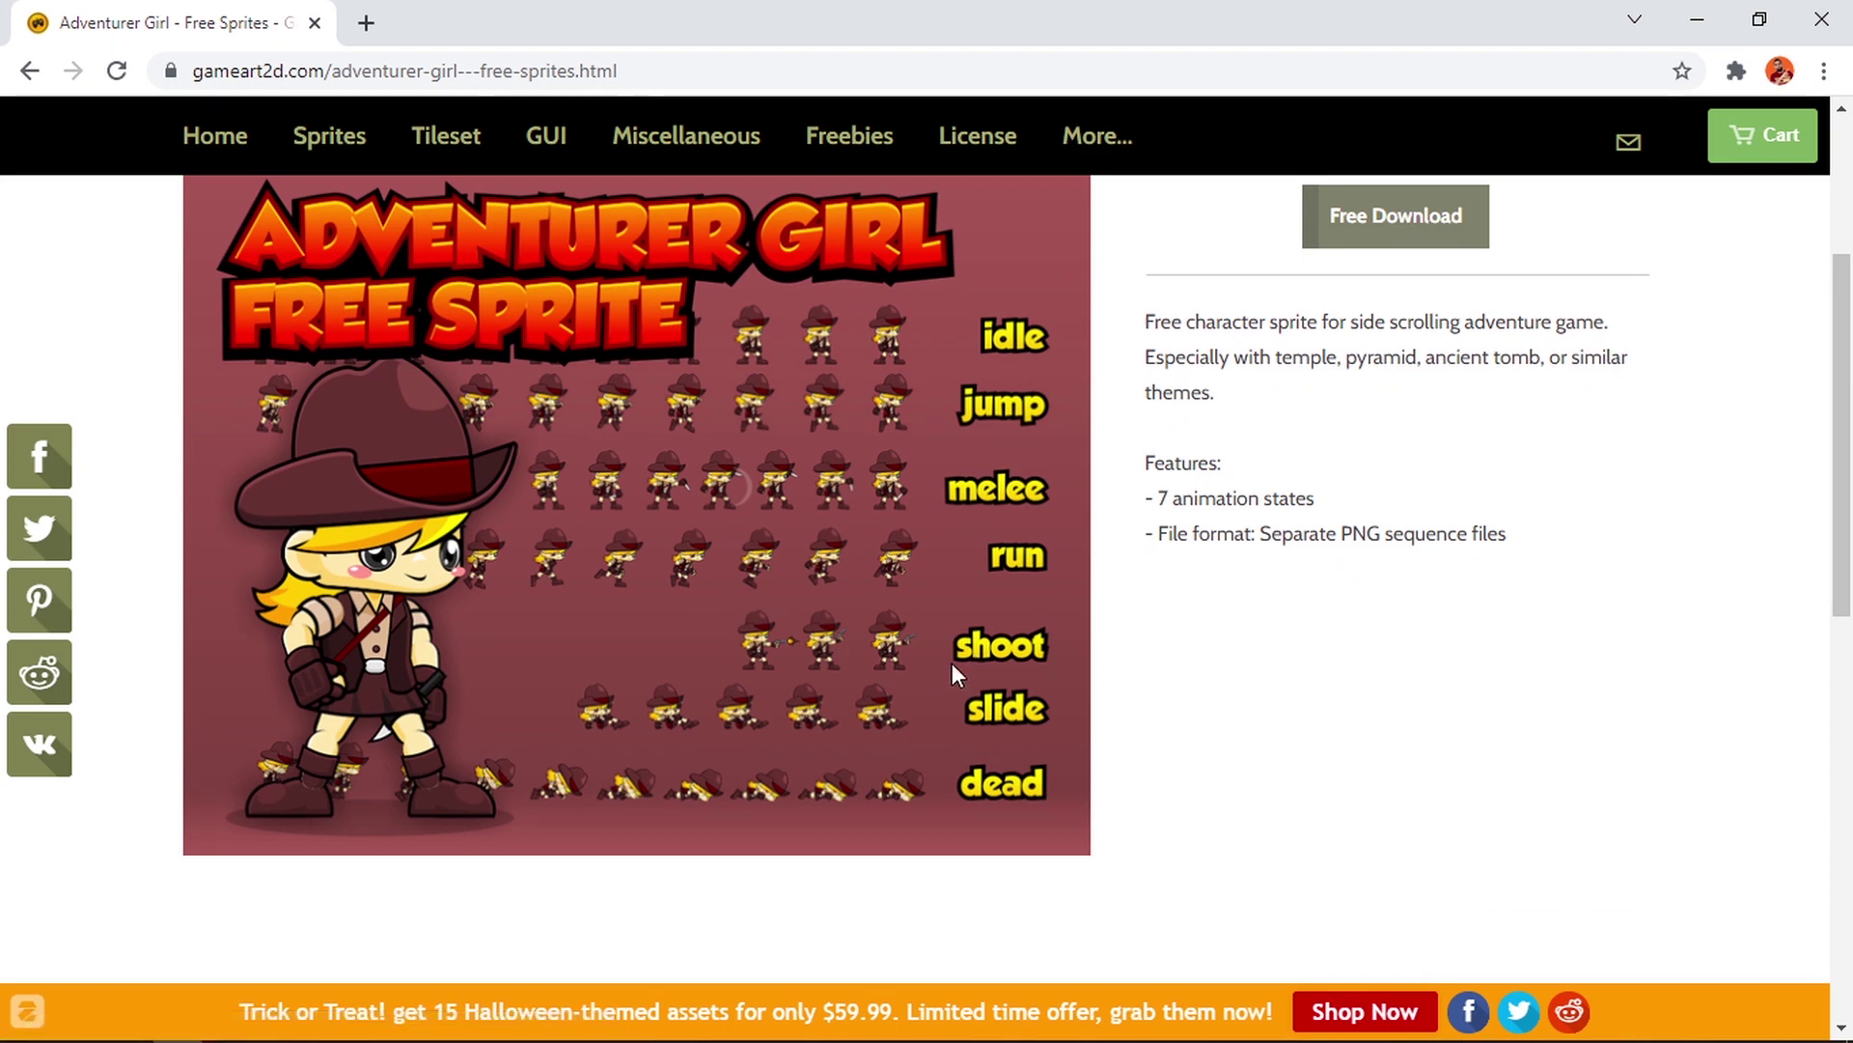
{"action": "scroll", "coordinate": [952, 663], "scroll_direction": "up", "scroll_amount": 1}
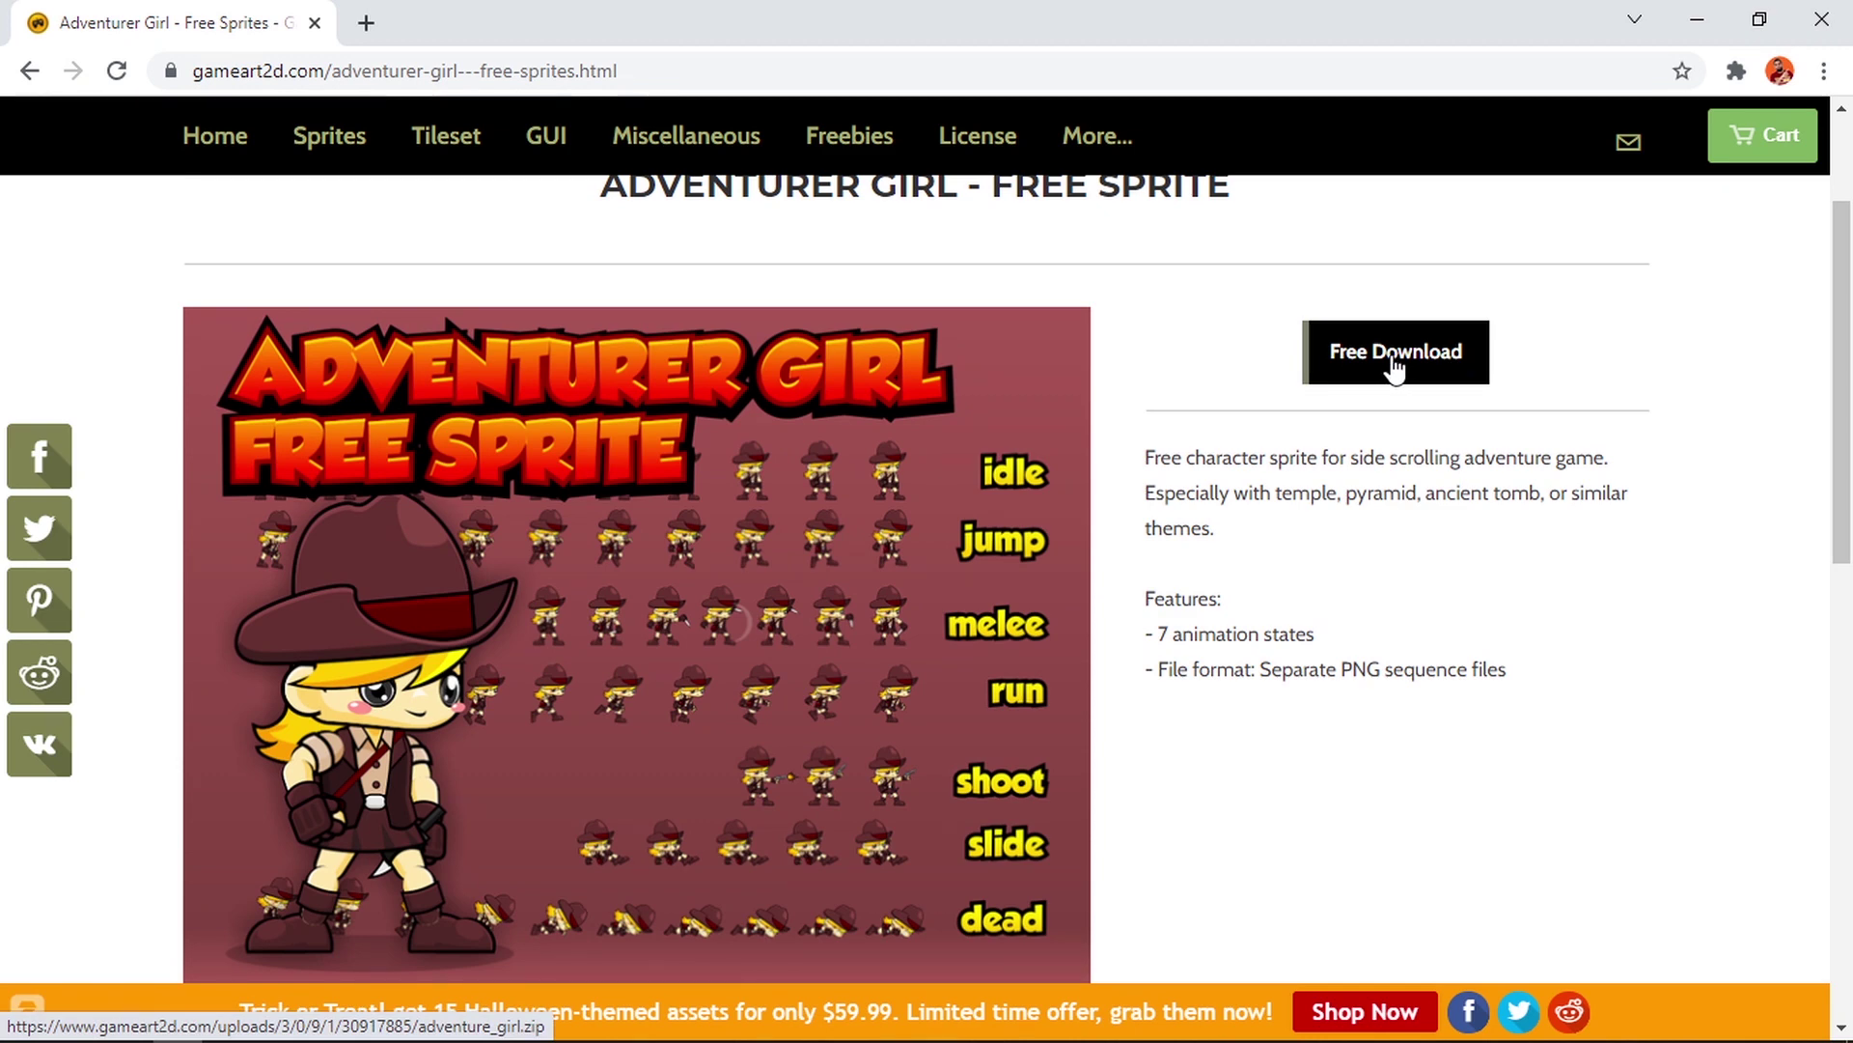
{"action": "left_click", "coordinate": [1696, 18]}
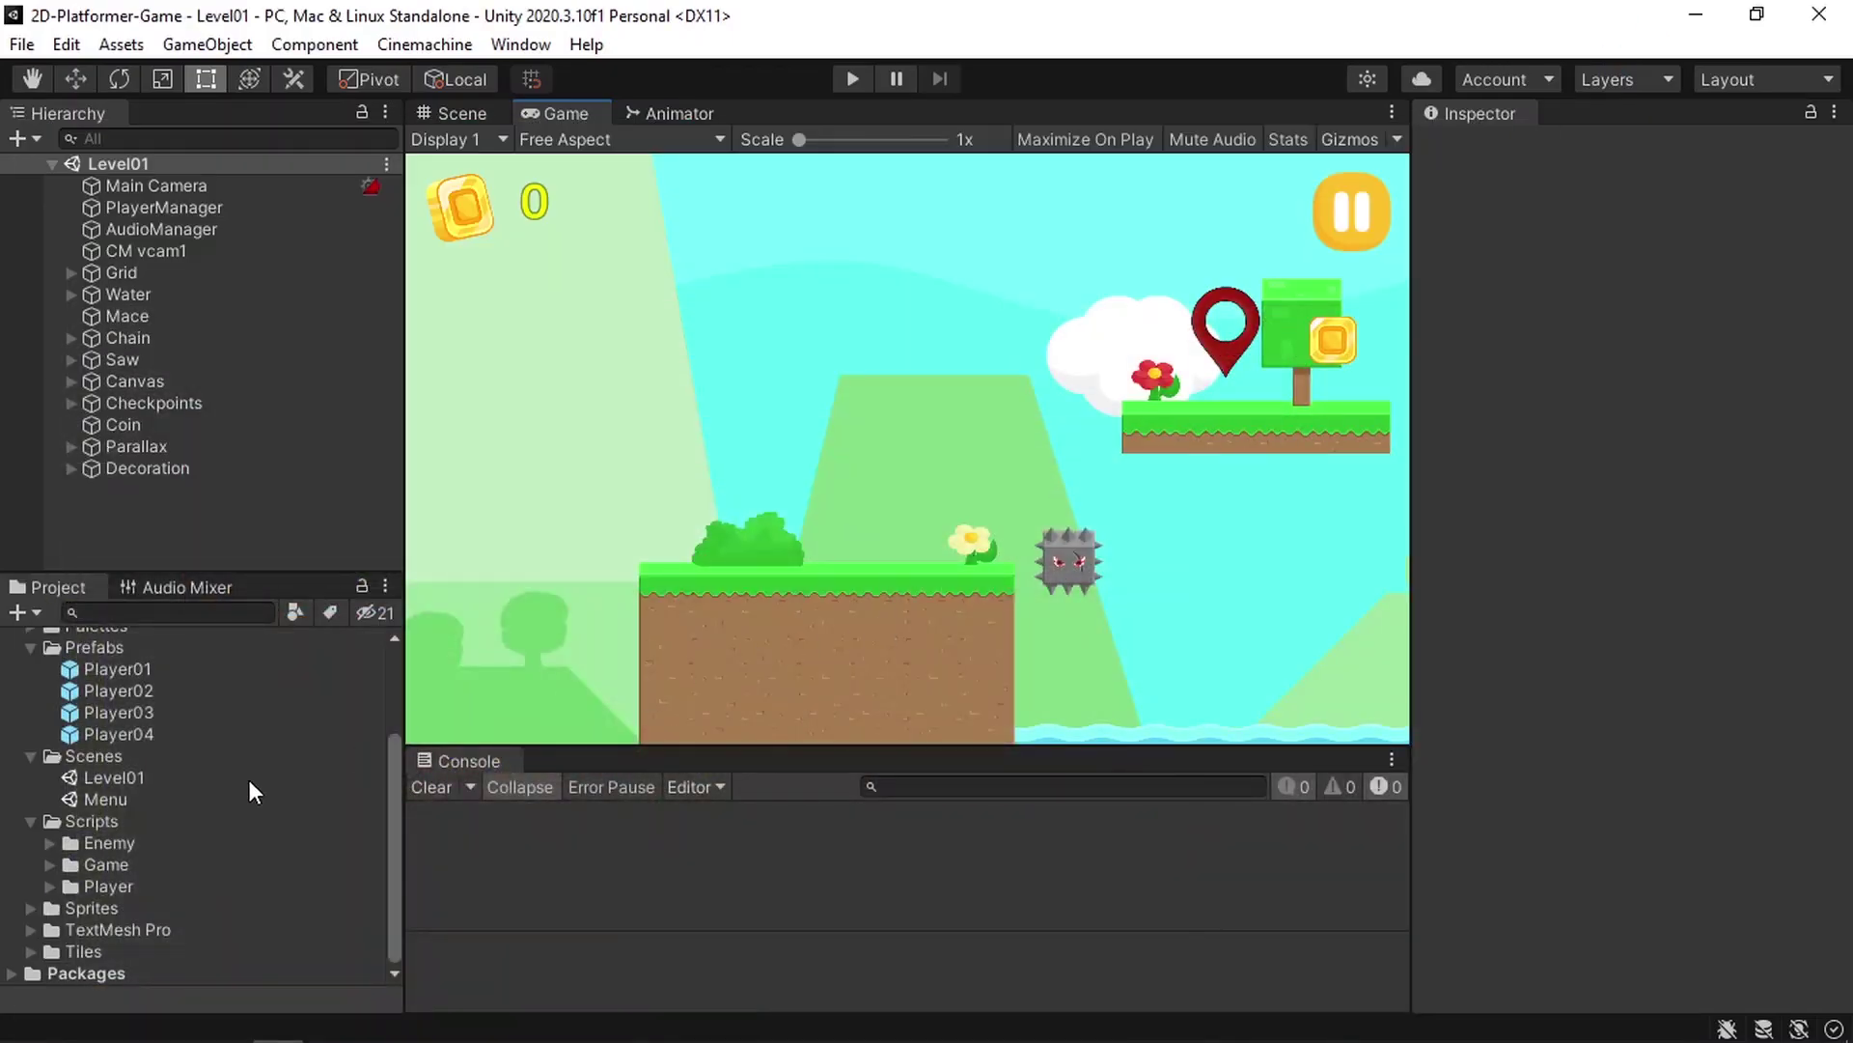
{"action": "scroll", "coordinate": [142, 778], "scroll_direction": "up", "scroll_amount": 3}
Step: Open Prefabs/Player04 in Prefab Mode and expand the Assets/adventure_girl/png folder
{"action": "left_click", "coordinate": [47, 689]}
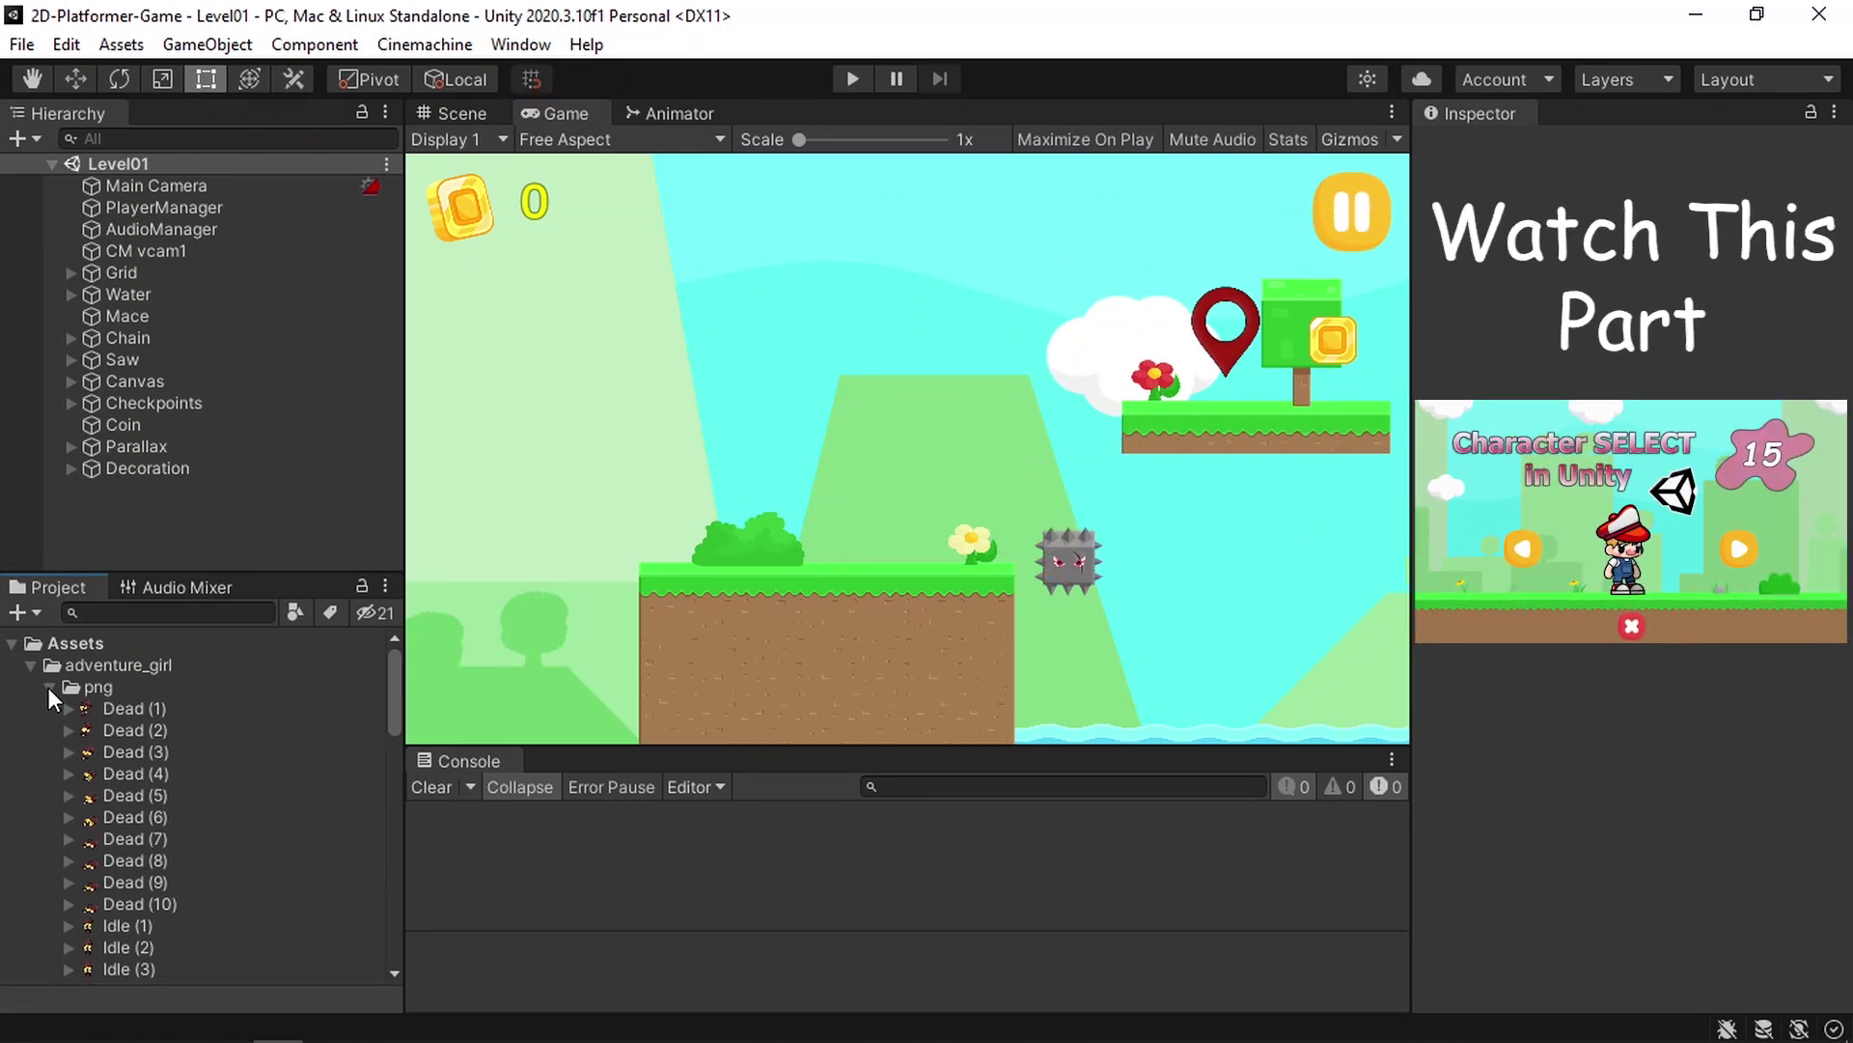
{"action": "left_click", "coordinate": [49, 688]}
{"action": "scroll", "coordinate": [49, 697], "scroll_direction": "down", "scroll_amount": 3}
{"action": "left_click", "coordinate": [149, 735]}
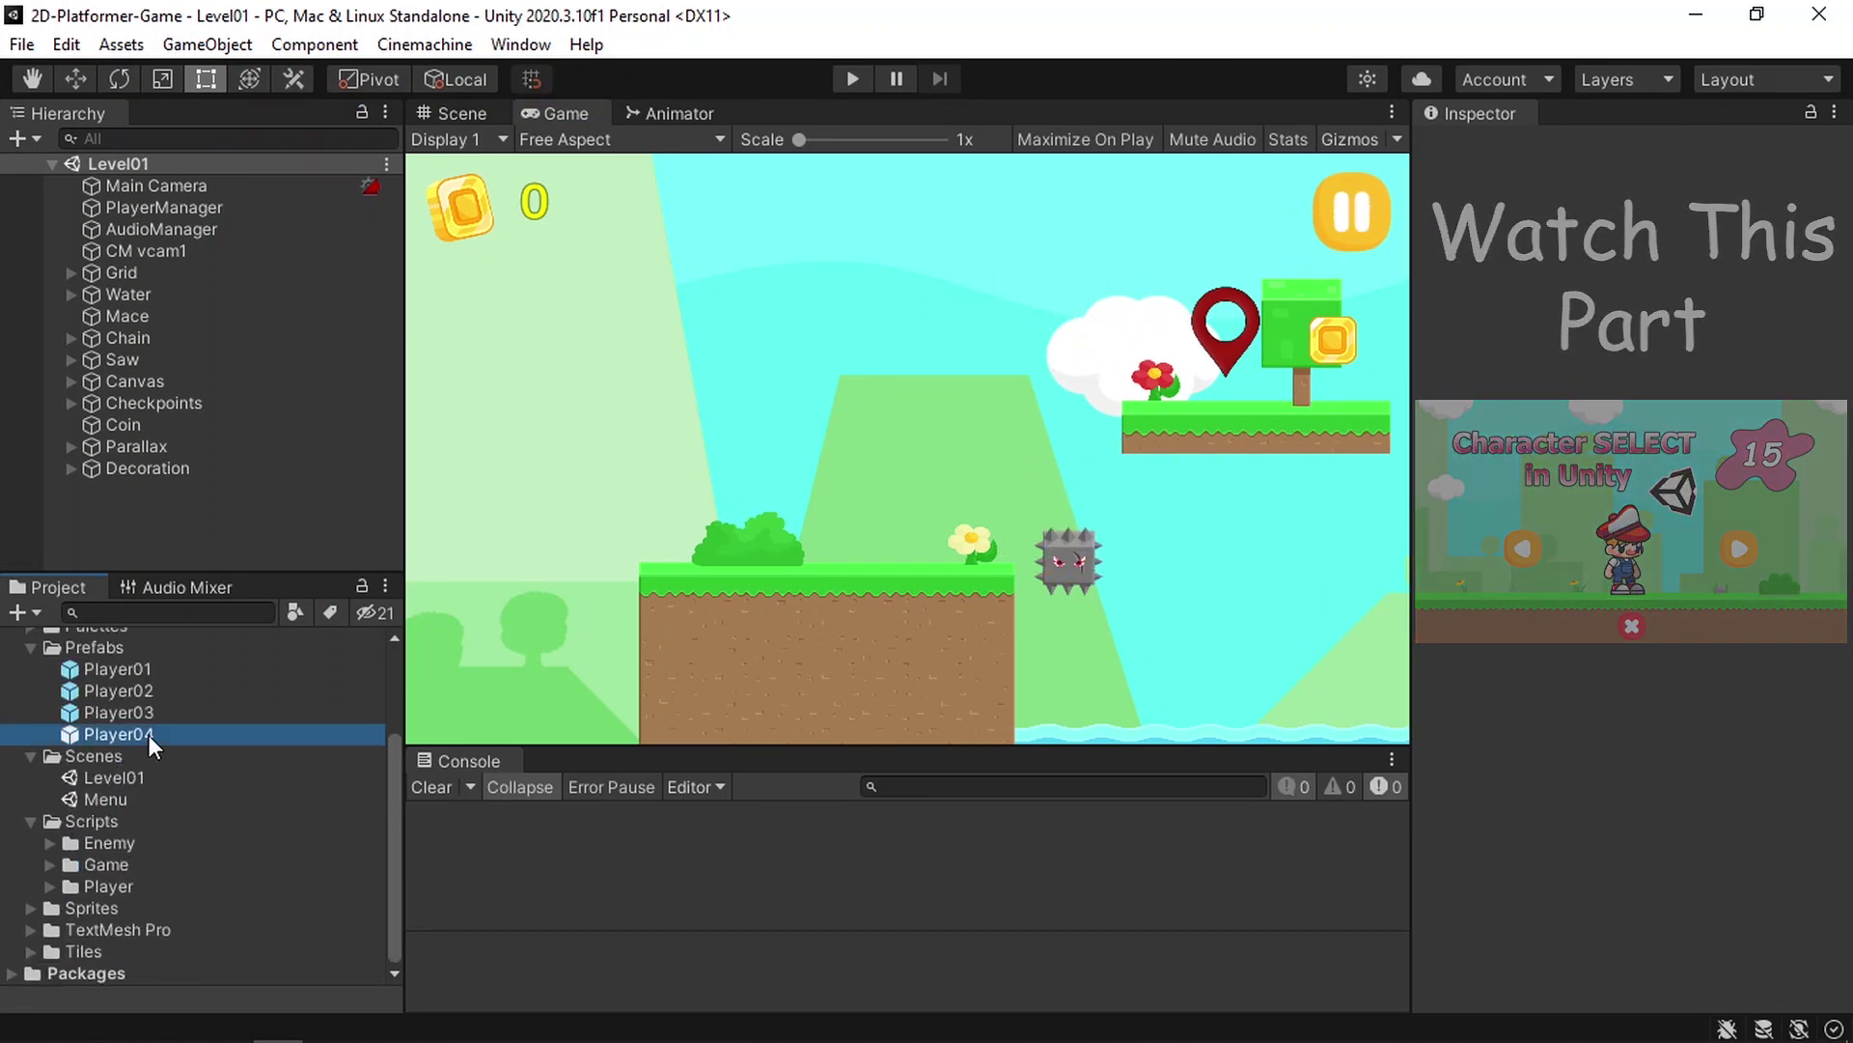
{"action": "double_click", "coordinate": [149, 735]}
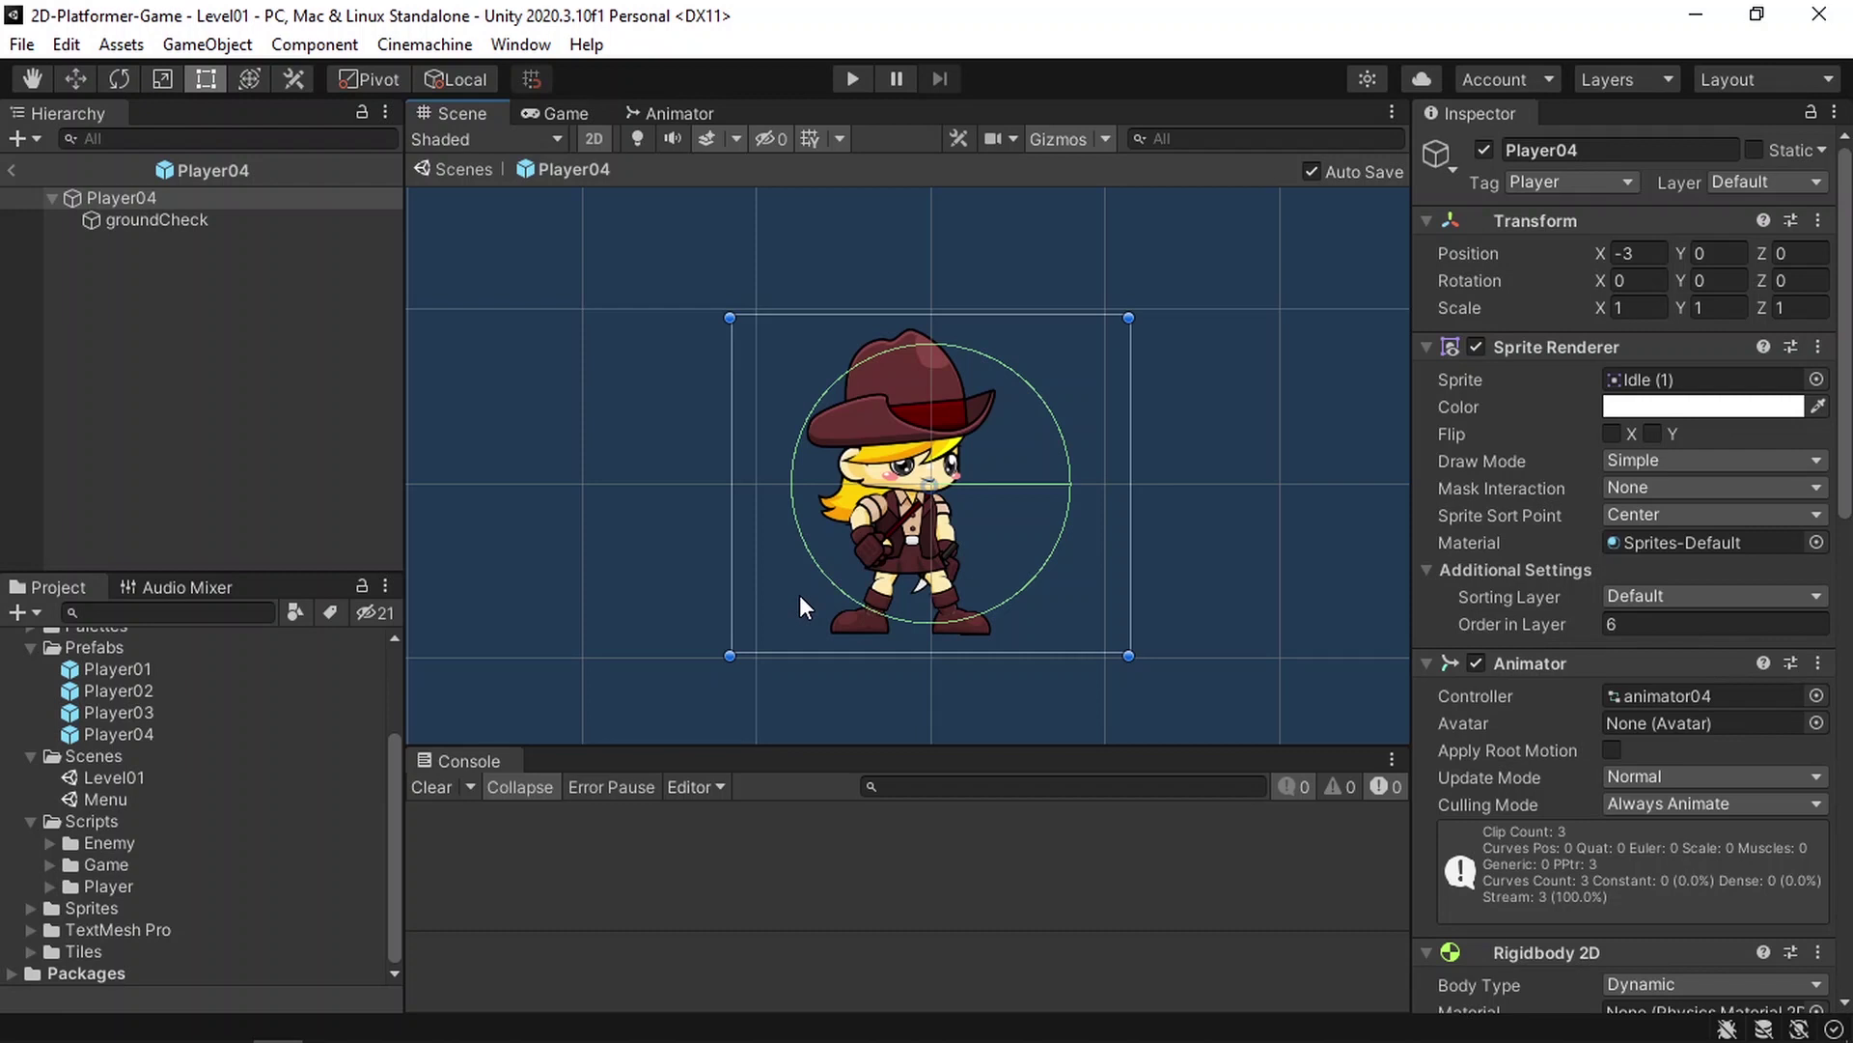
{"action": "scroll", "coordinate": [145, 830], "scroll_direction": "up", "scroll_amount": 3}
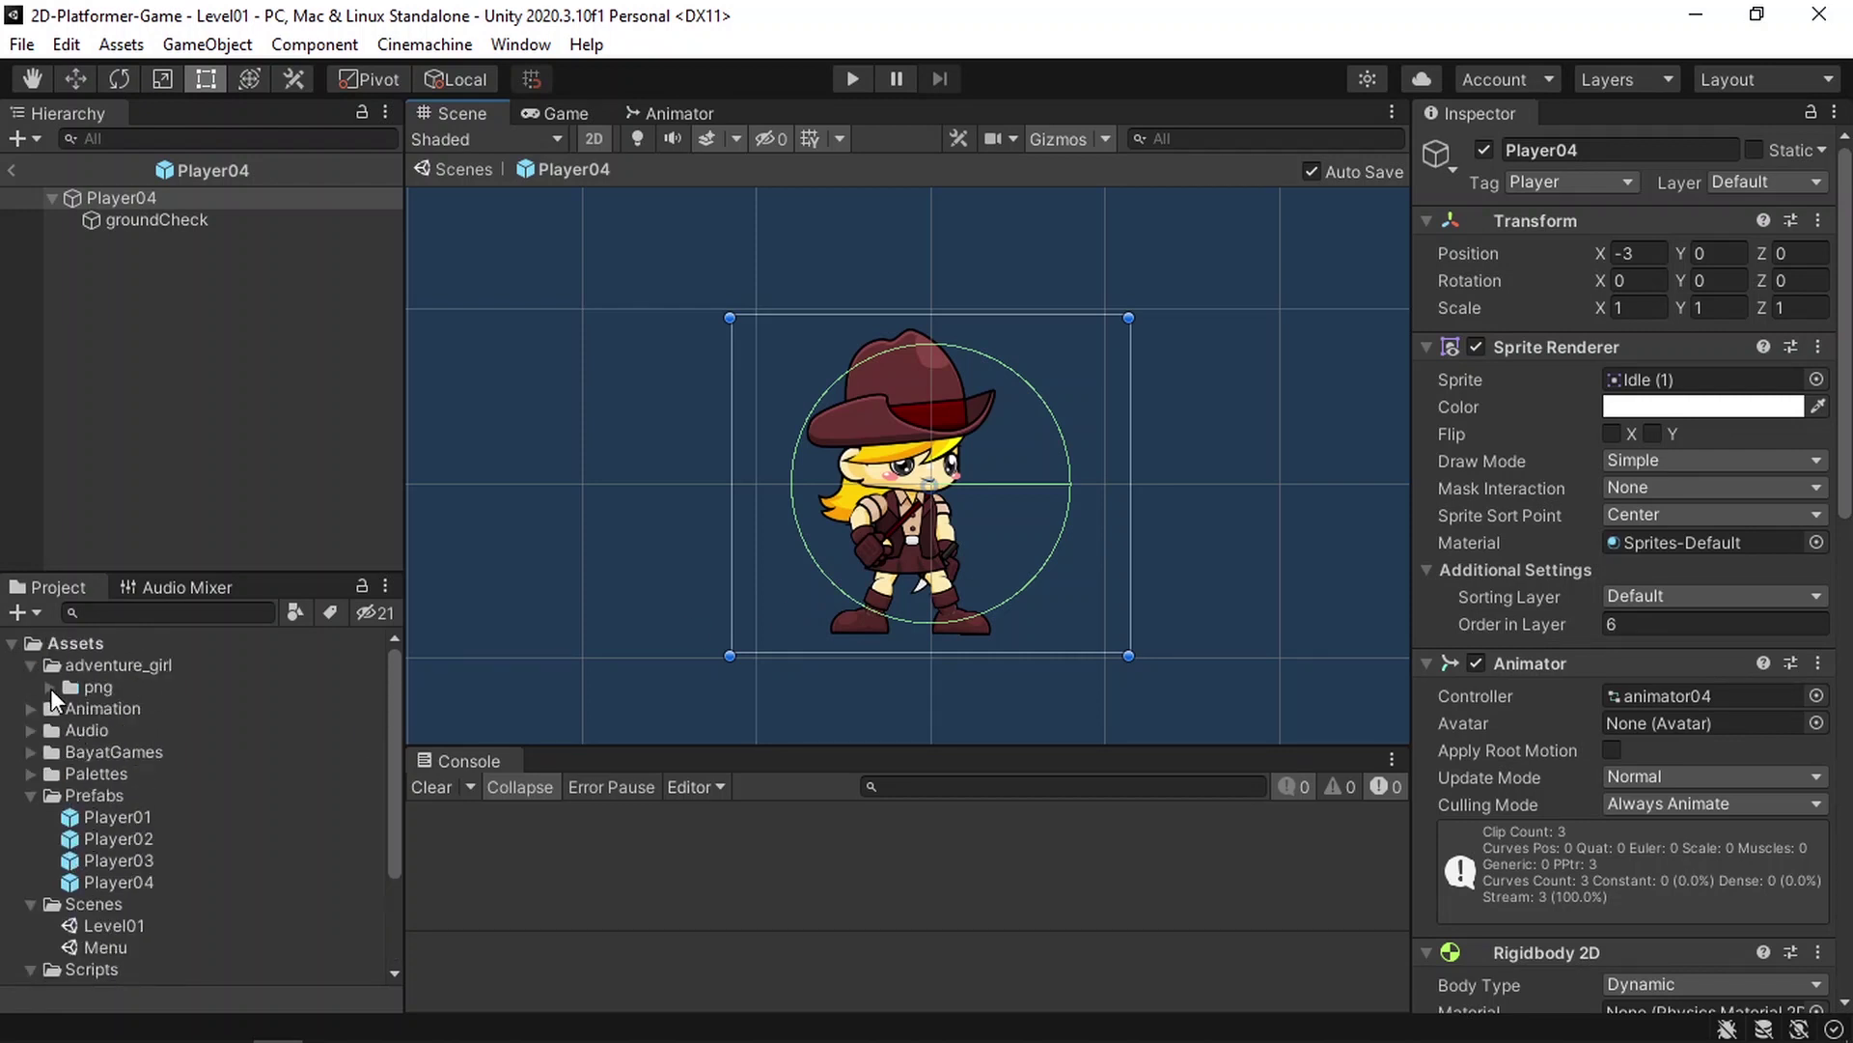
{"action": "left_click", "coordinate": [50, 687]}
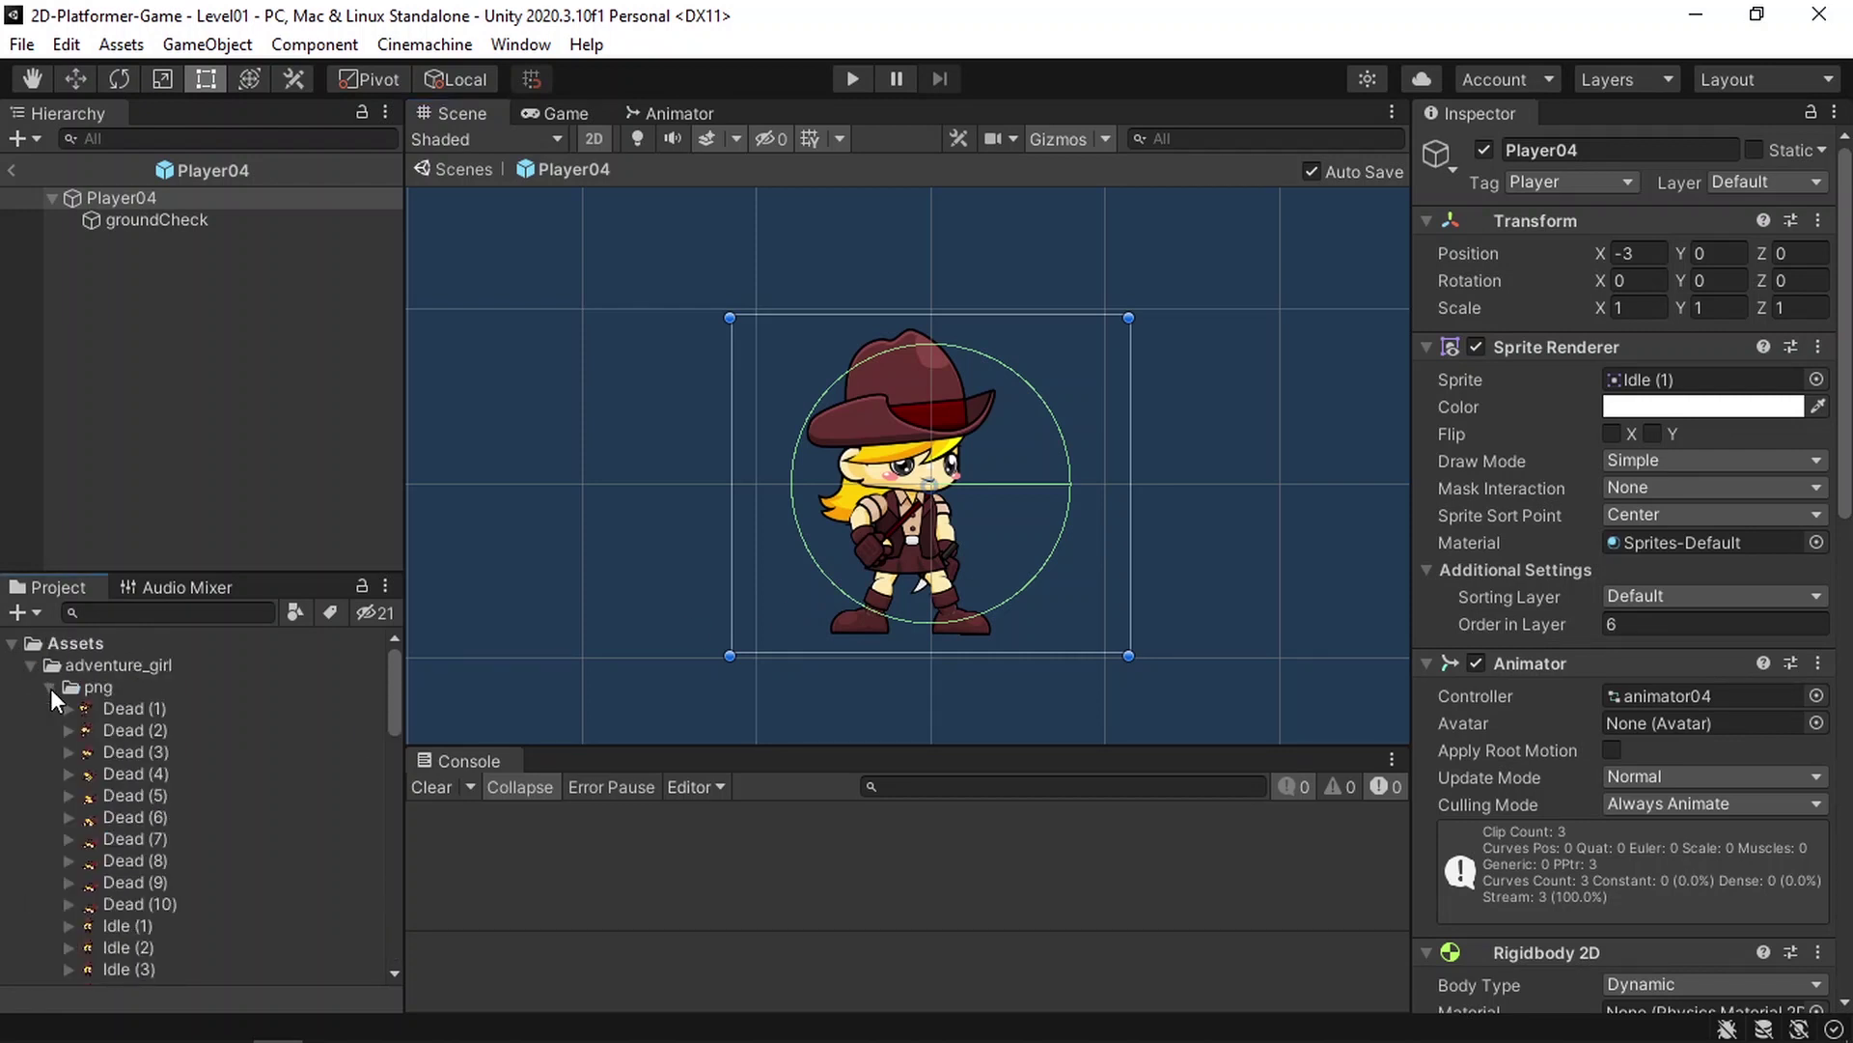
Step: Exit Prefab Mode back to the Level01 scene and scroll to the png sprites
{"action": "left_click", "coordinate": [13, 173]}
{"action": "scroll", "coordinate": [149, 804], "scroll_direction": "down", "scroll_amount": 3}
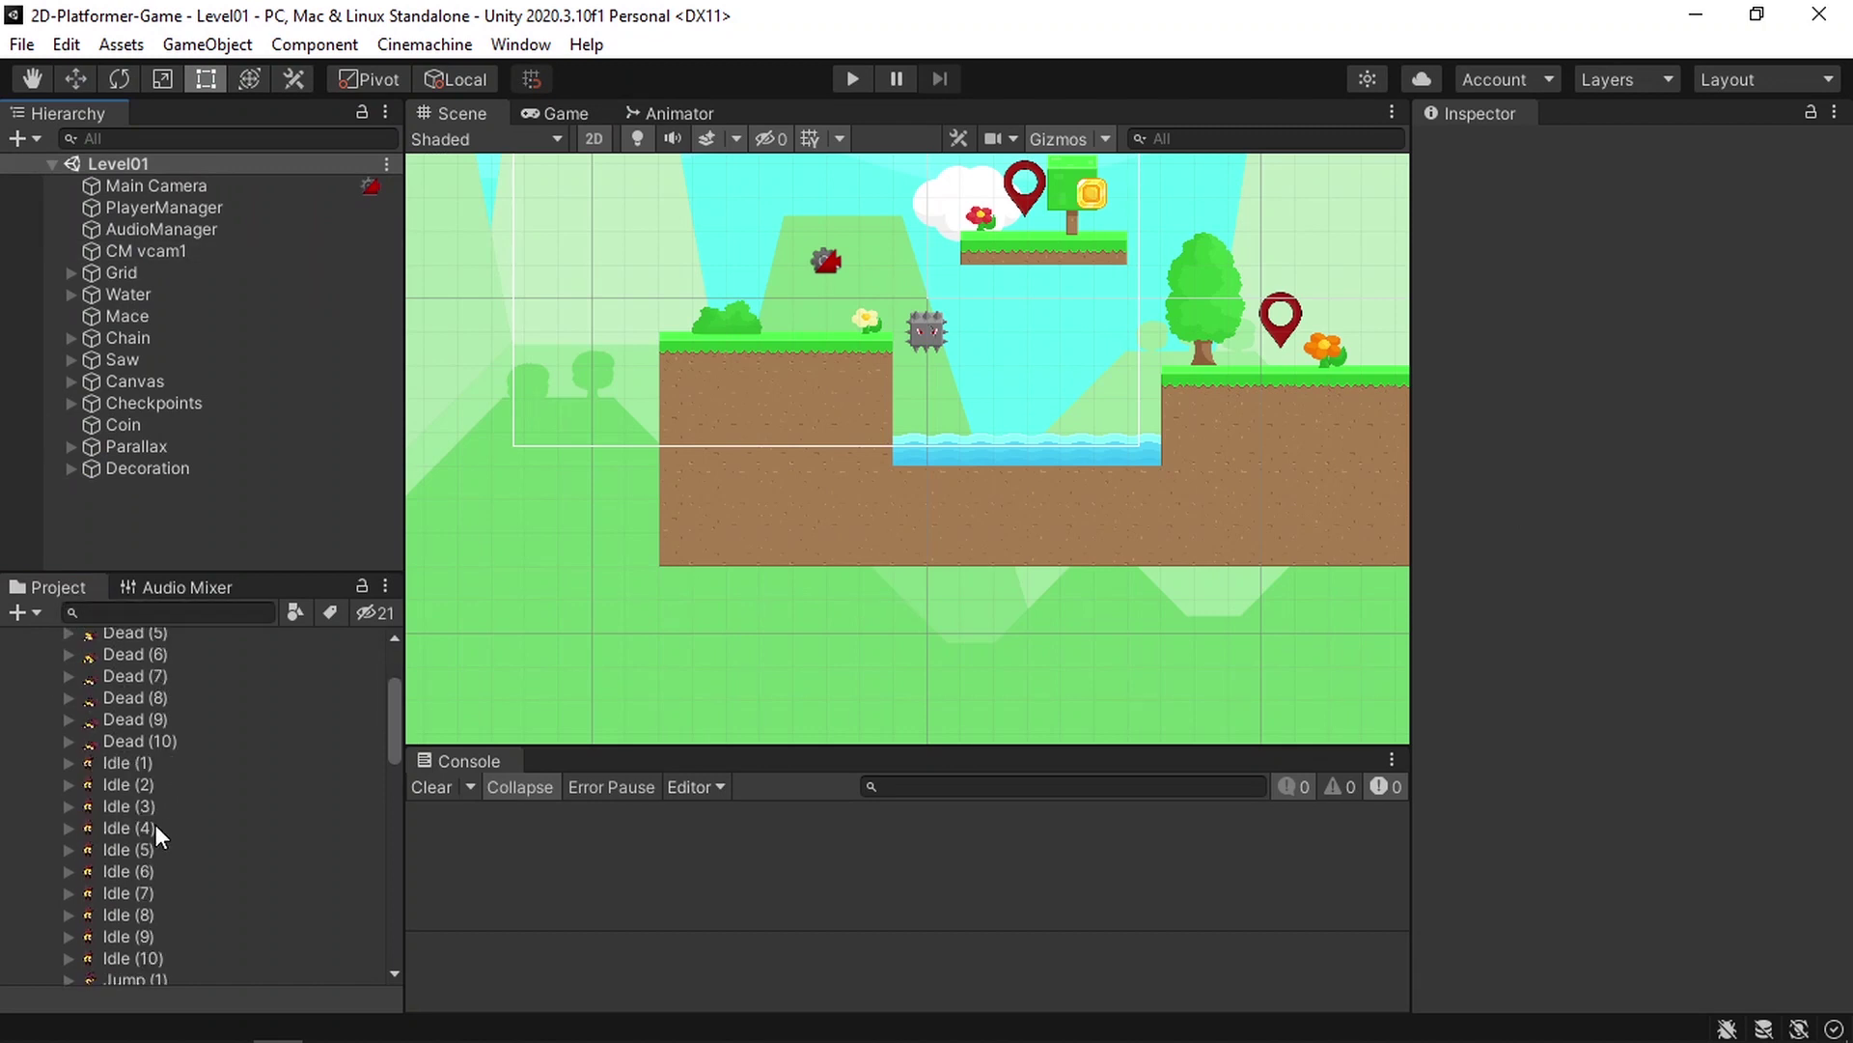
{"action": "scroll", "coordinate": [155, 823], "scroll_direction": "down", "scroll_amount": 10}
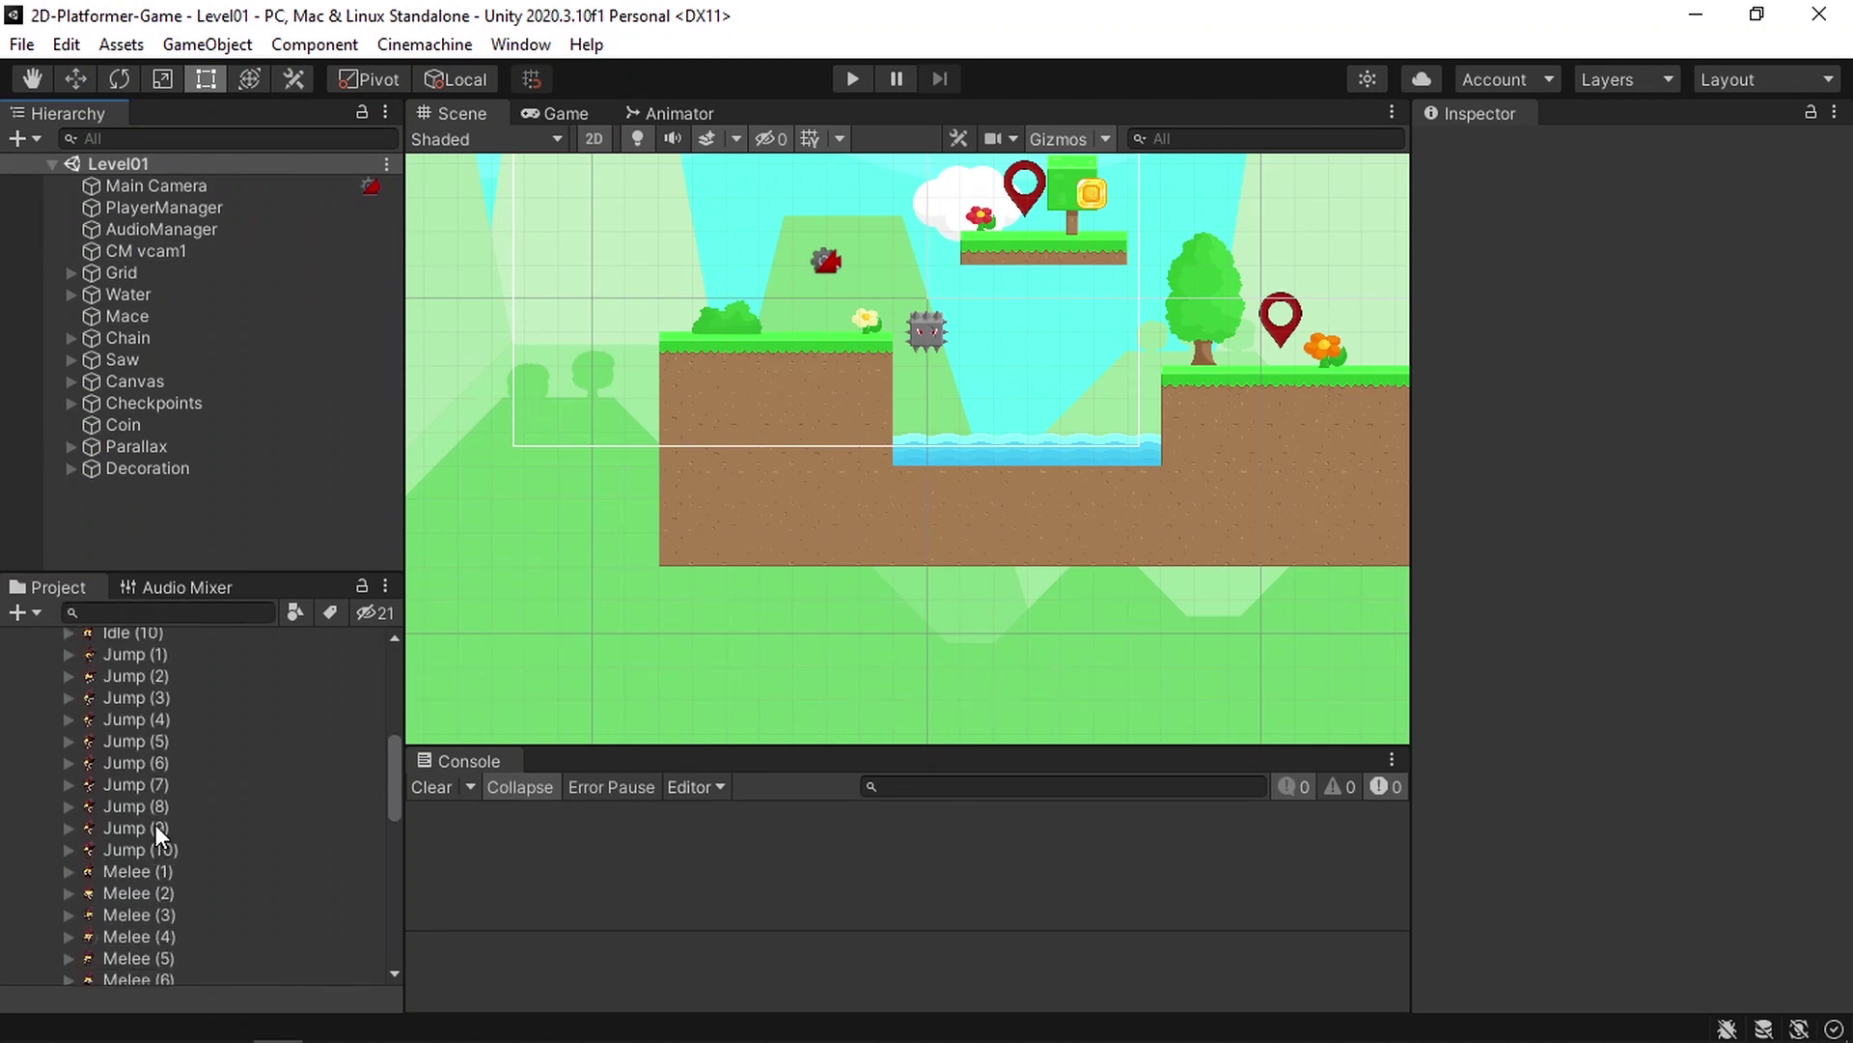
{"action": "scroll", "coordinate": [154, 824], "scroll_direction": "down", "scroll_amount": 3}
Step: Select sprites Shoot (1) through Shoot (3) and drag them into the Hierarchy
{"action": "left_click", "coordinate": [170, 792]}
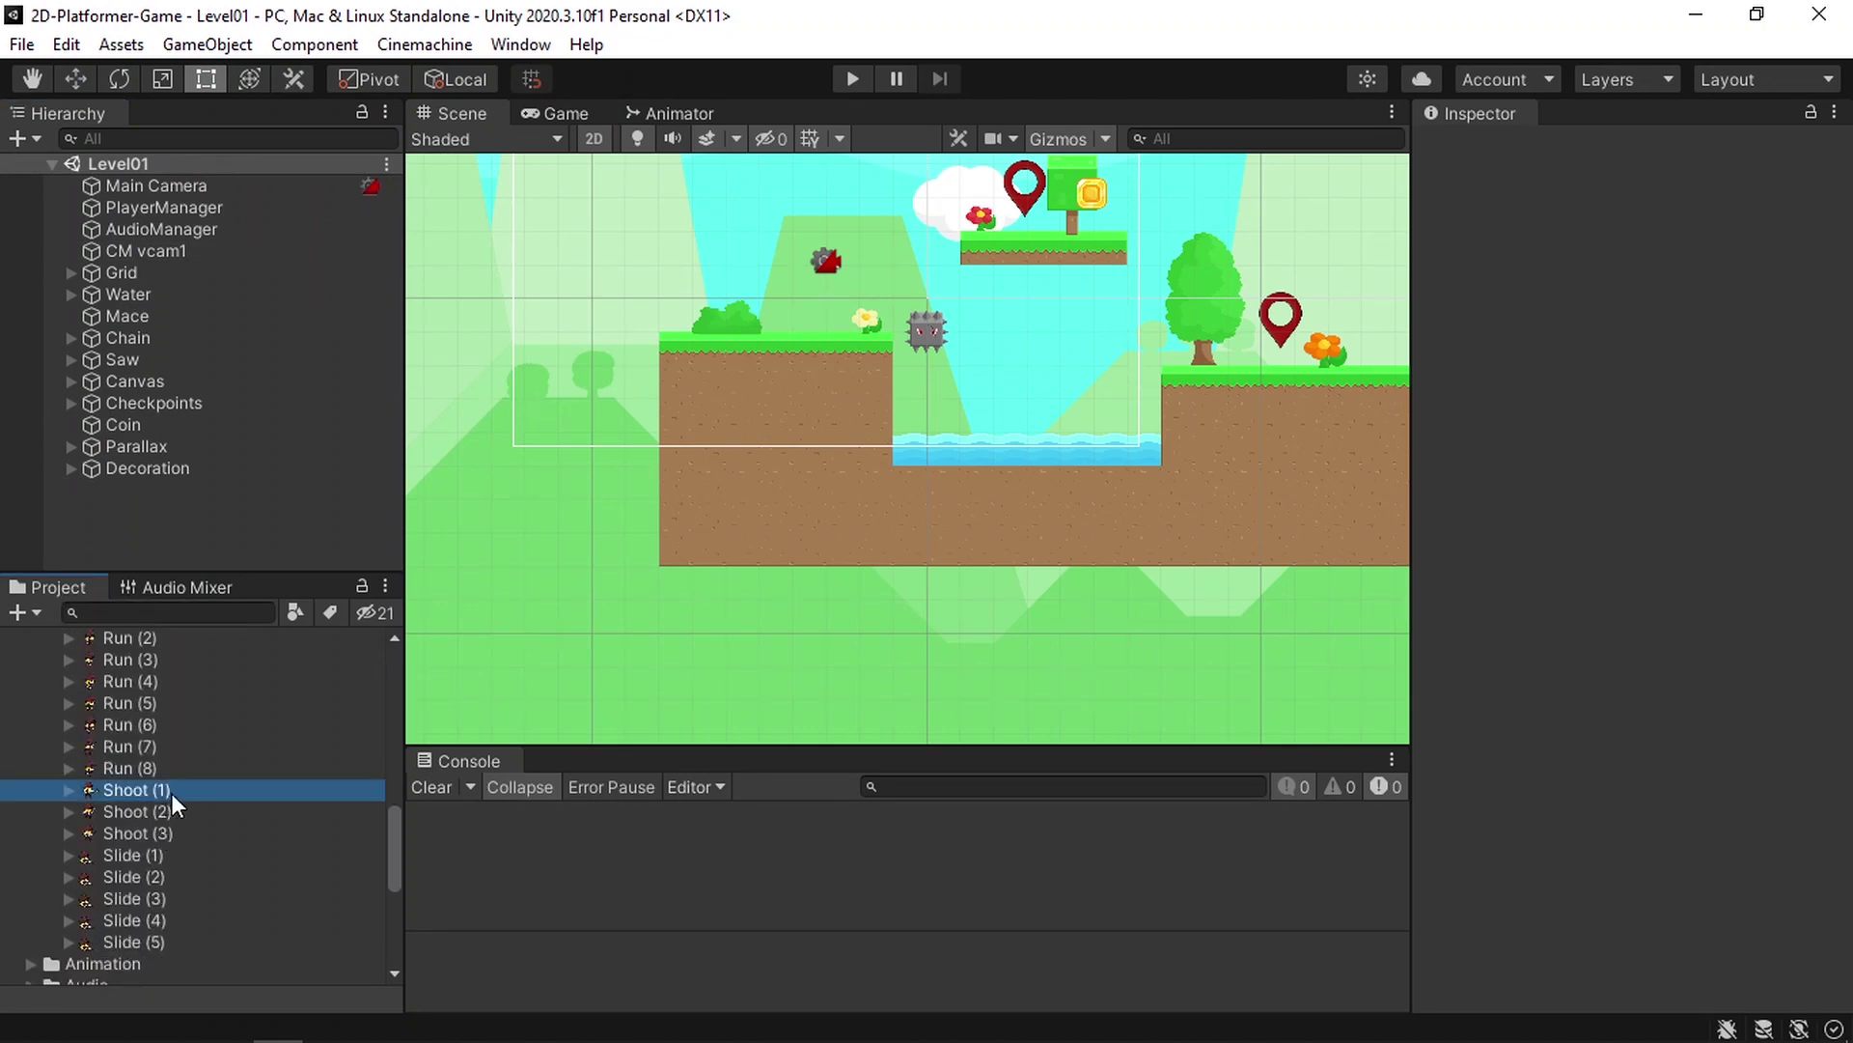
{"action": "key", "text": "Down"}
{"action": "key", "text": "Down"}
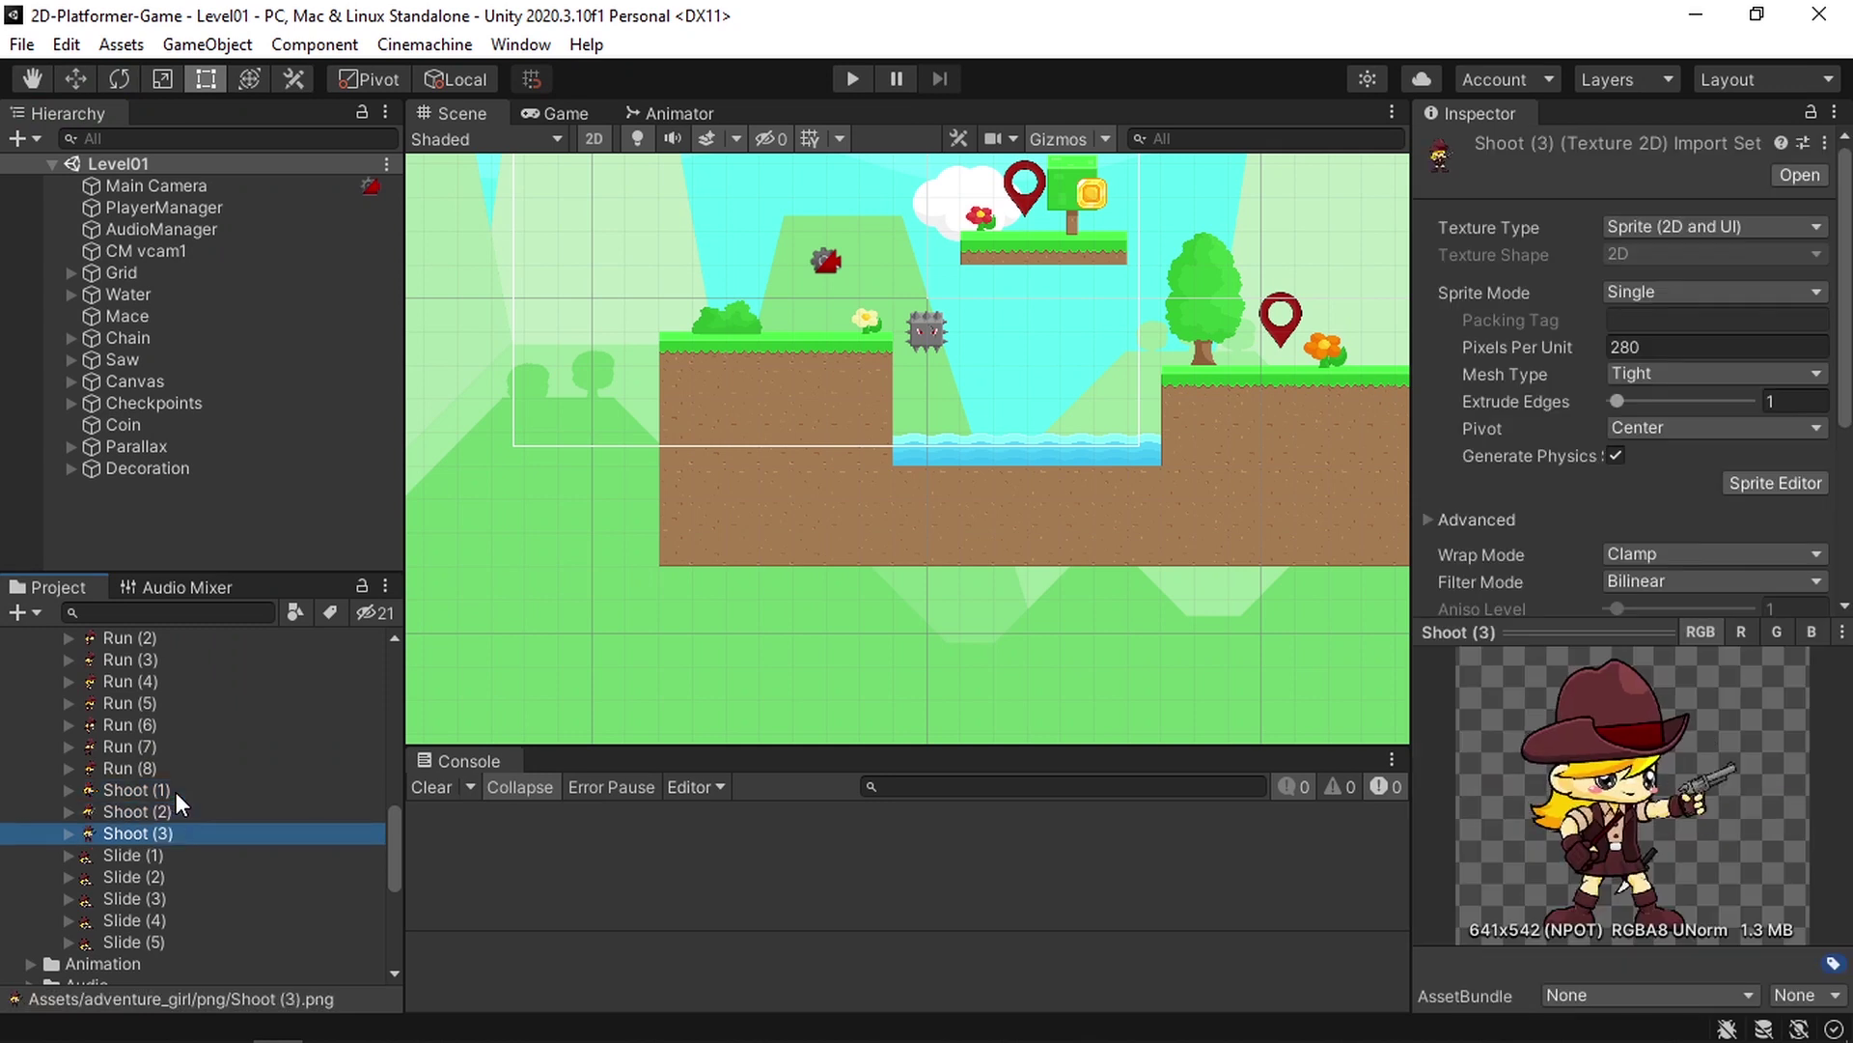
{"action": "left_click", "coordinate": [164, 784]}
{"action": "left_click", "coordinate": [174, 833], "text": "shift"}
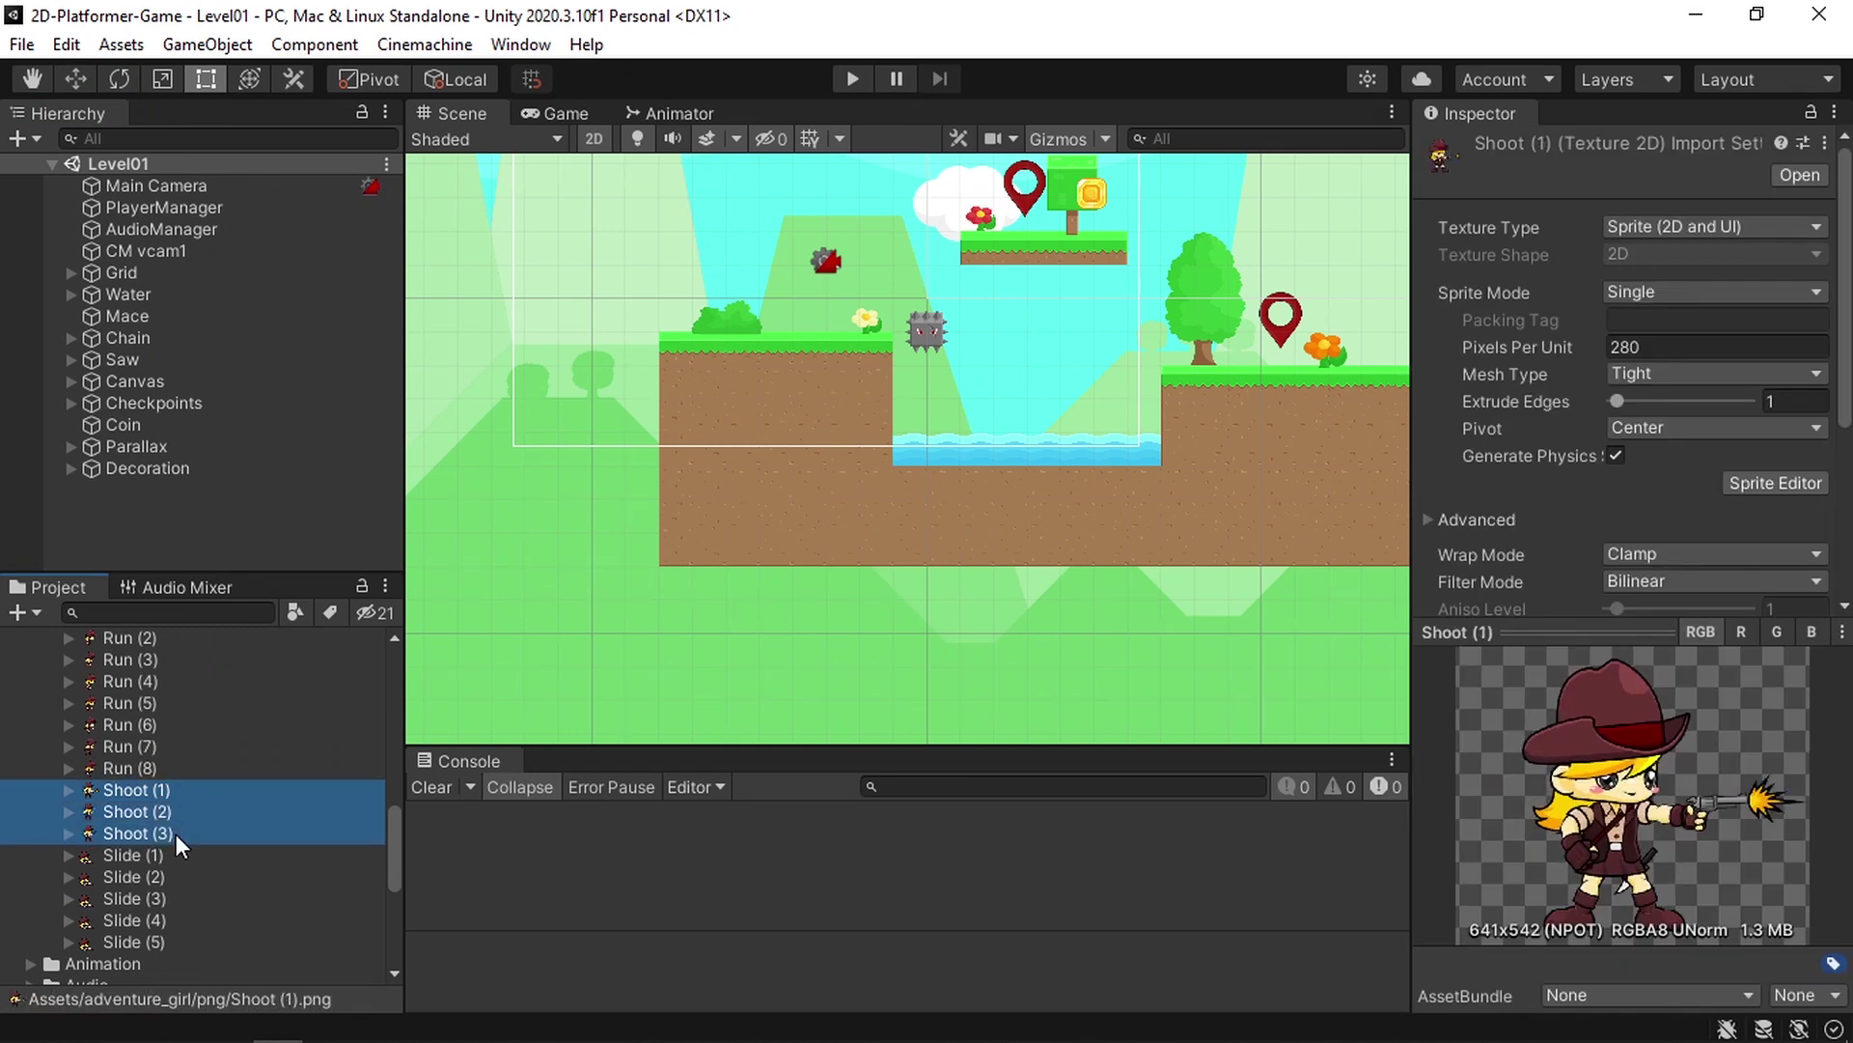
{"action": "left_click_drag", "start_coordinate": [262, 529], "coordinate": [182, 494]}
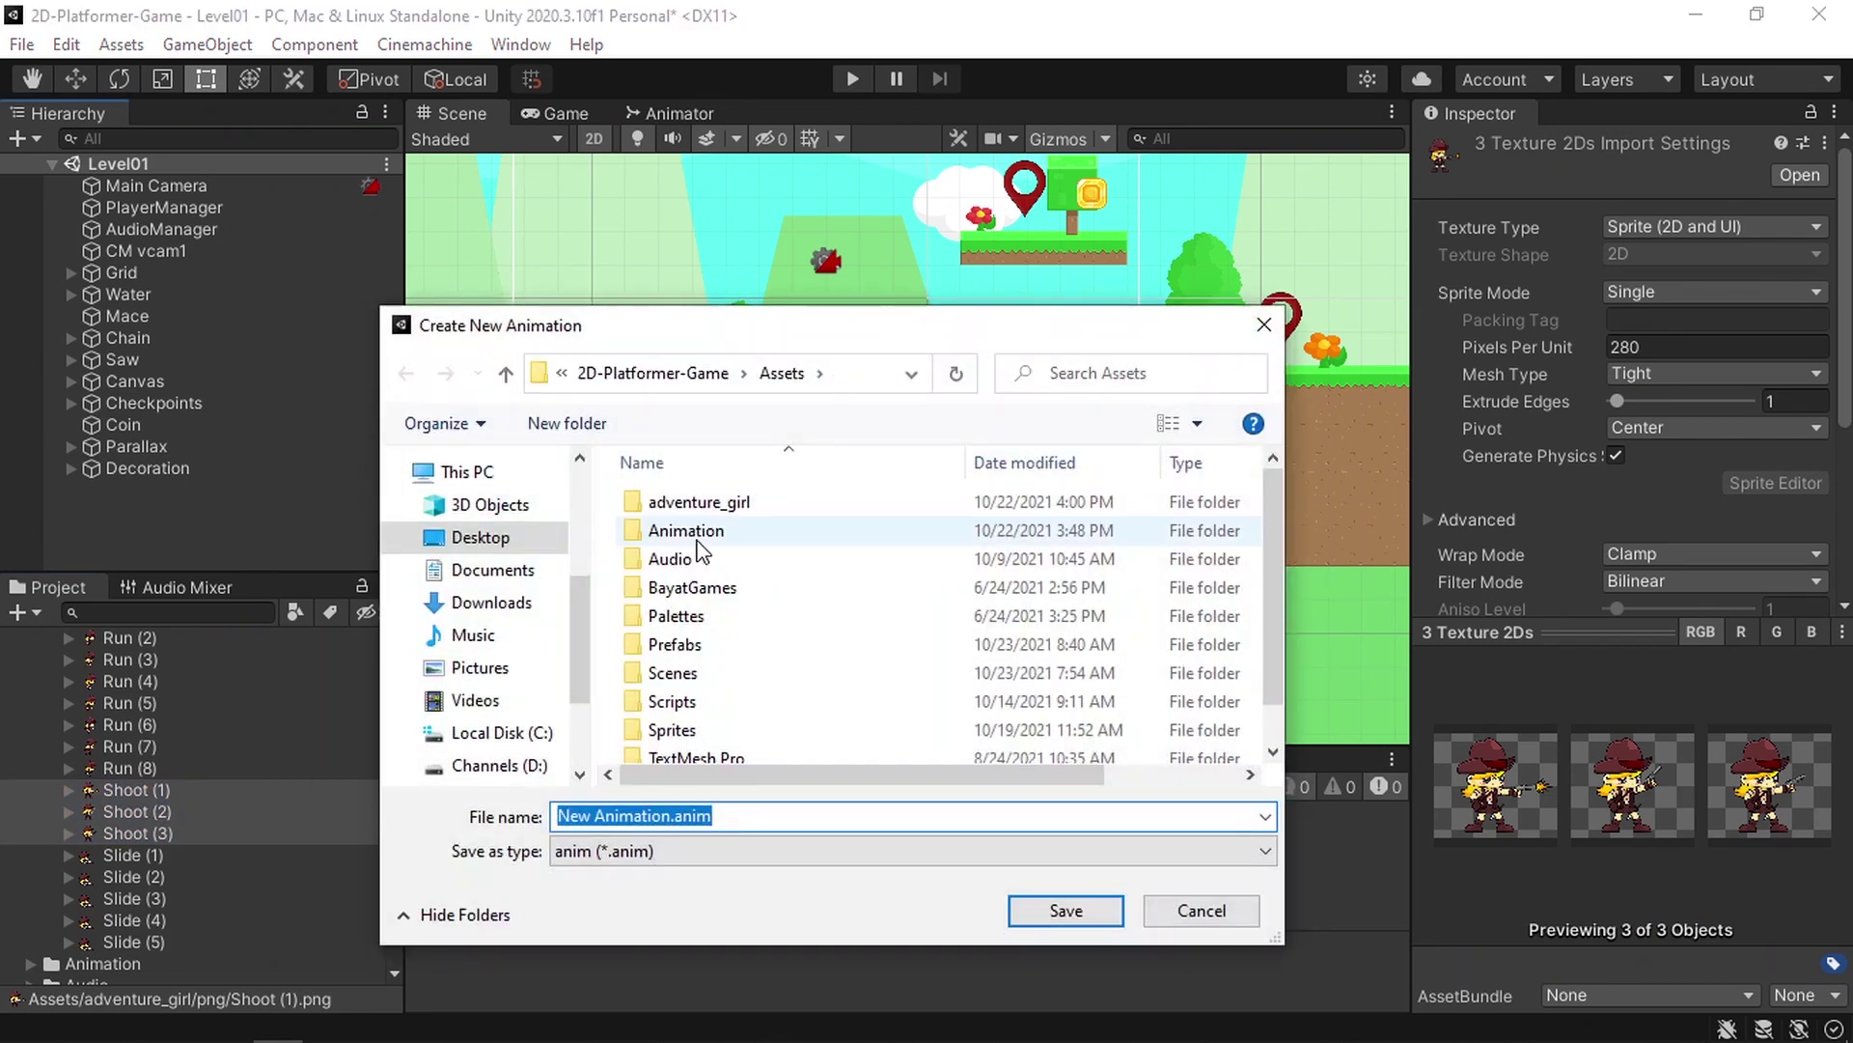
Step: Save the new clip as Shoot04.anim in Assets/Animation/Player/04
{"action": "double_click", "coordinate": [694, 534]}
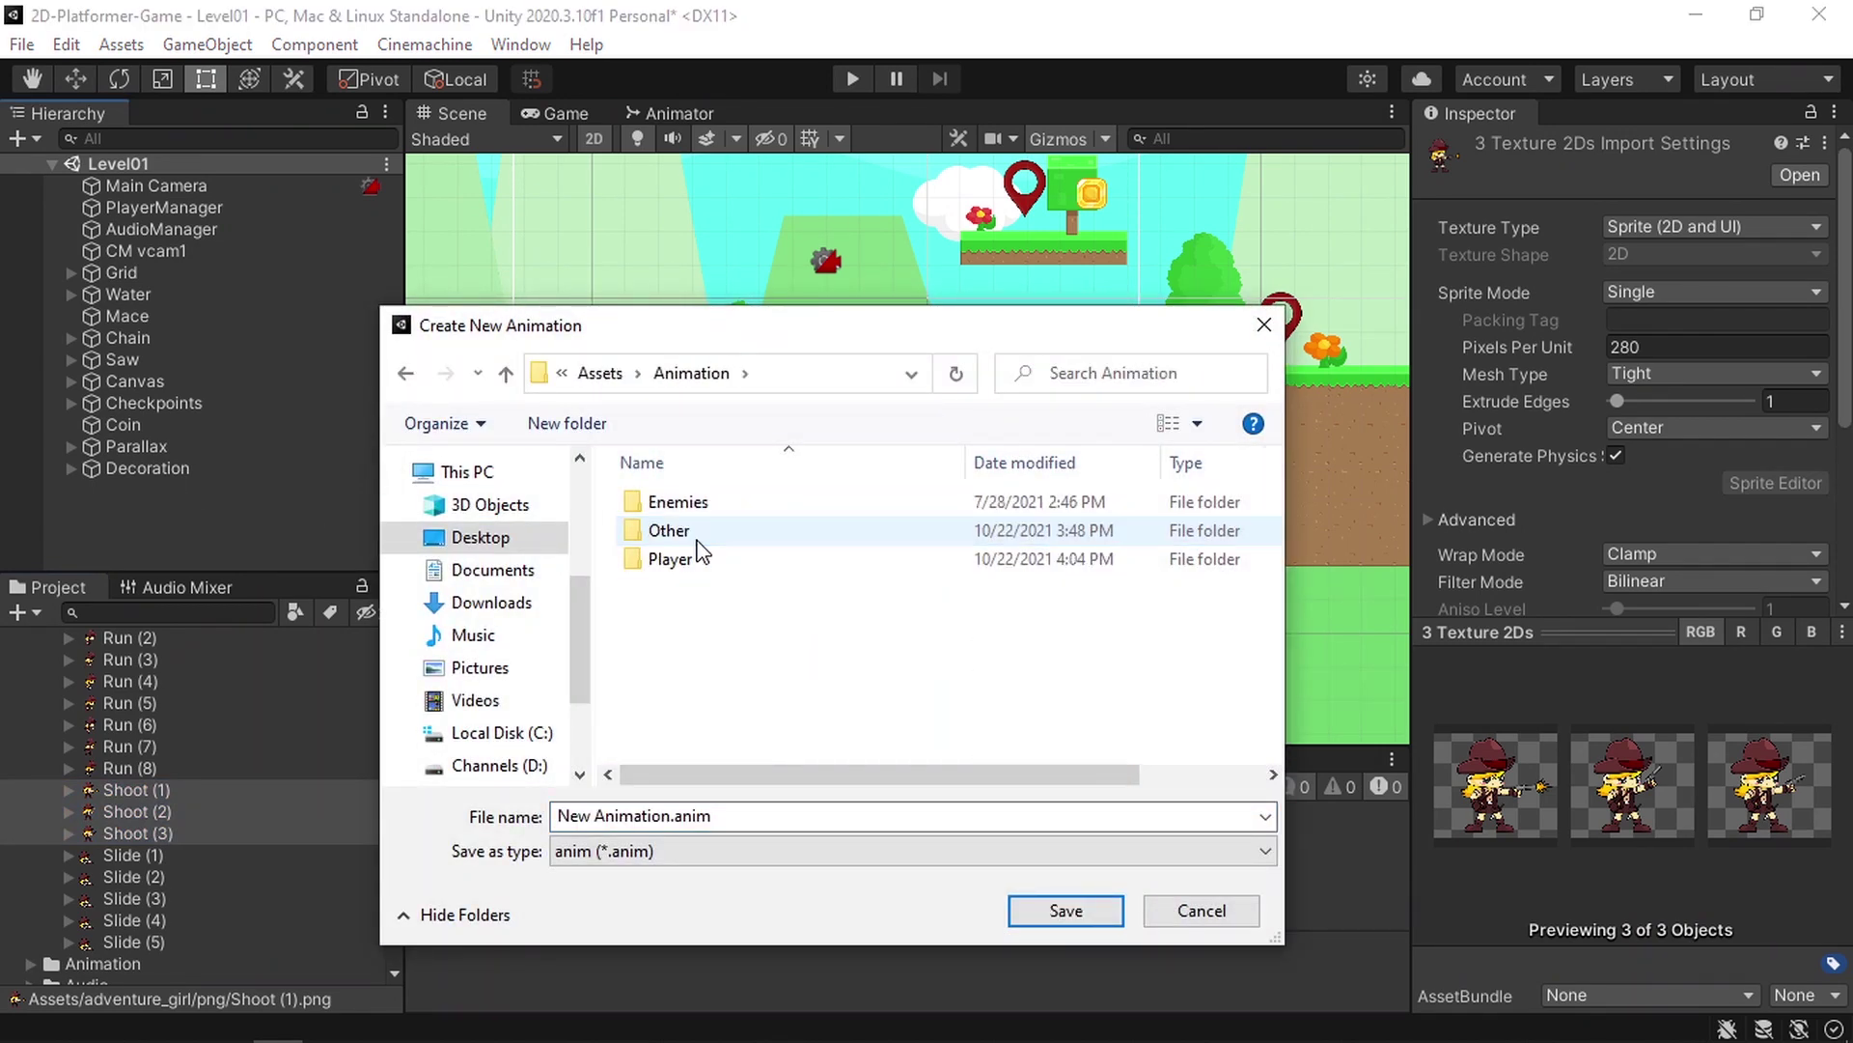
{"action": "double_click", "coordinate": [693, 560]}
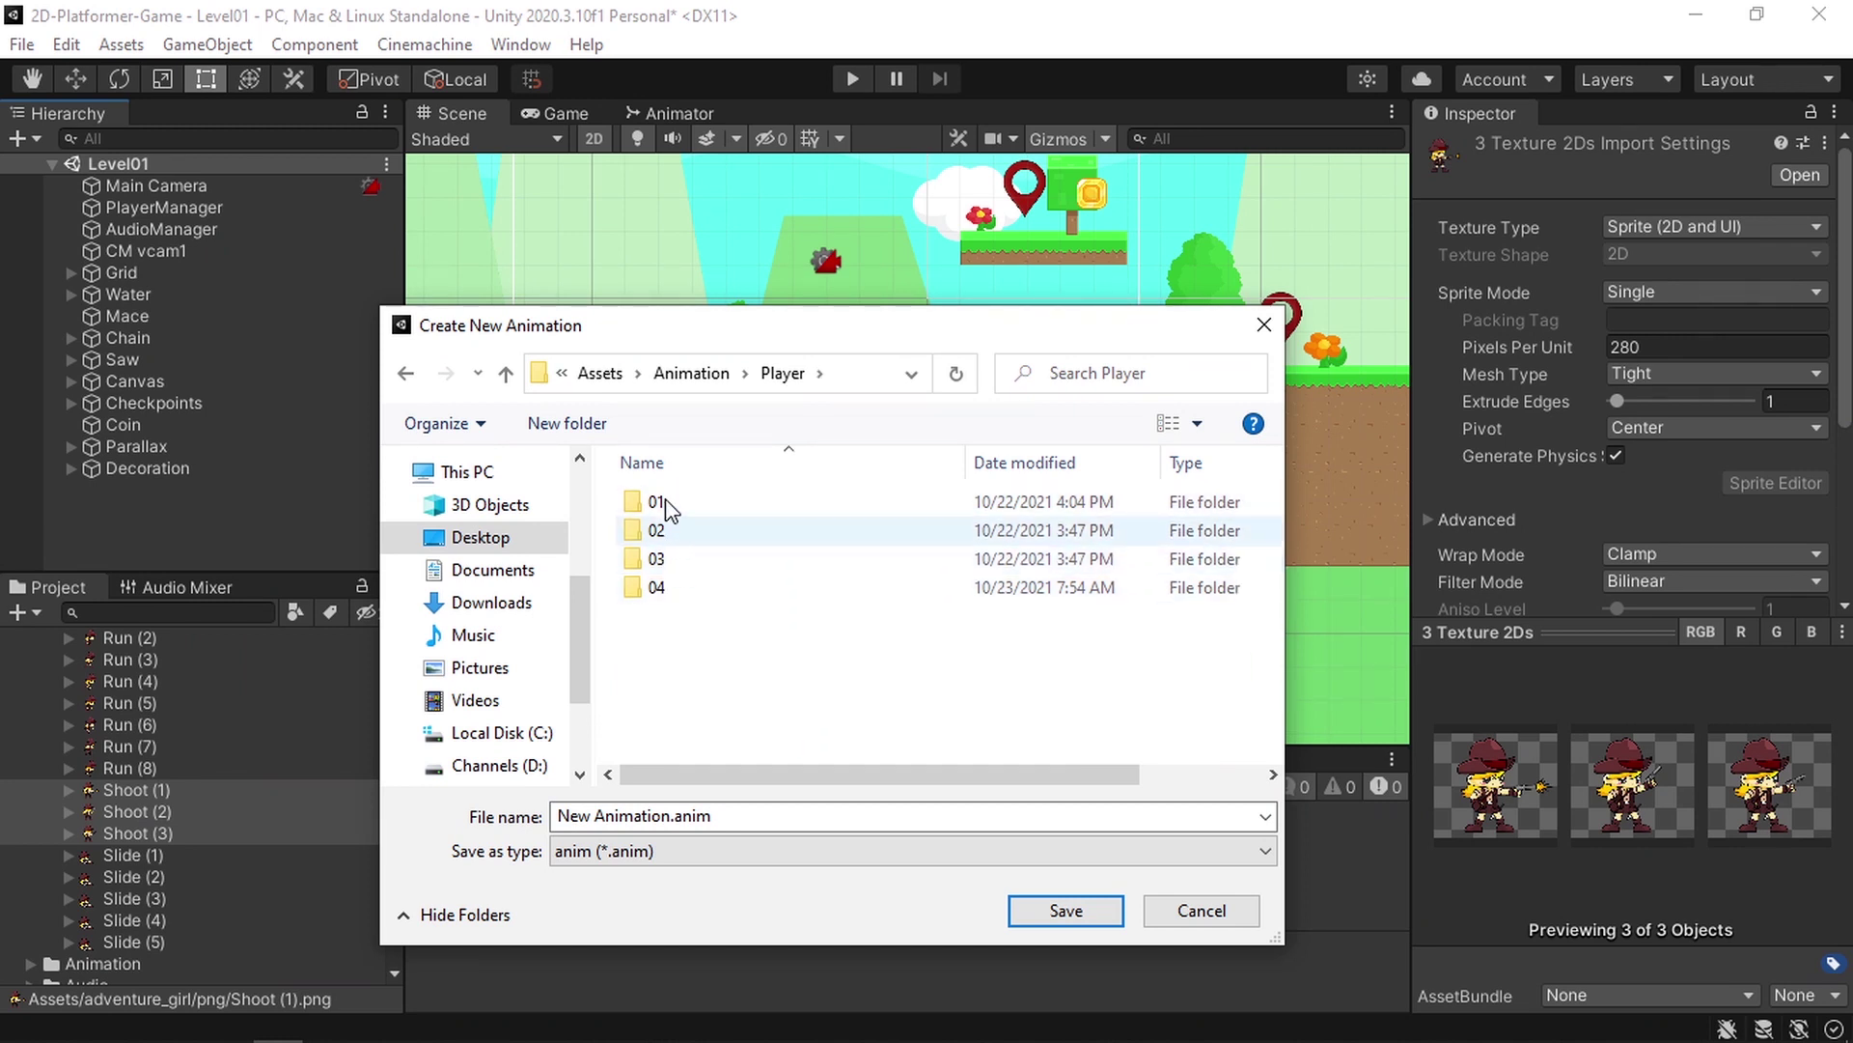
{"action": "double_click", "coordinate": [656, 587]}
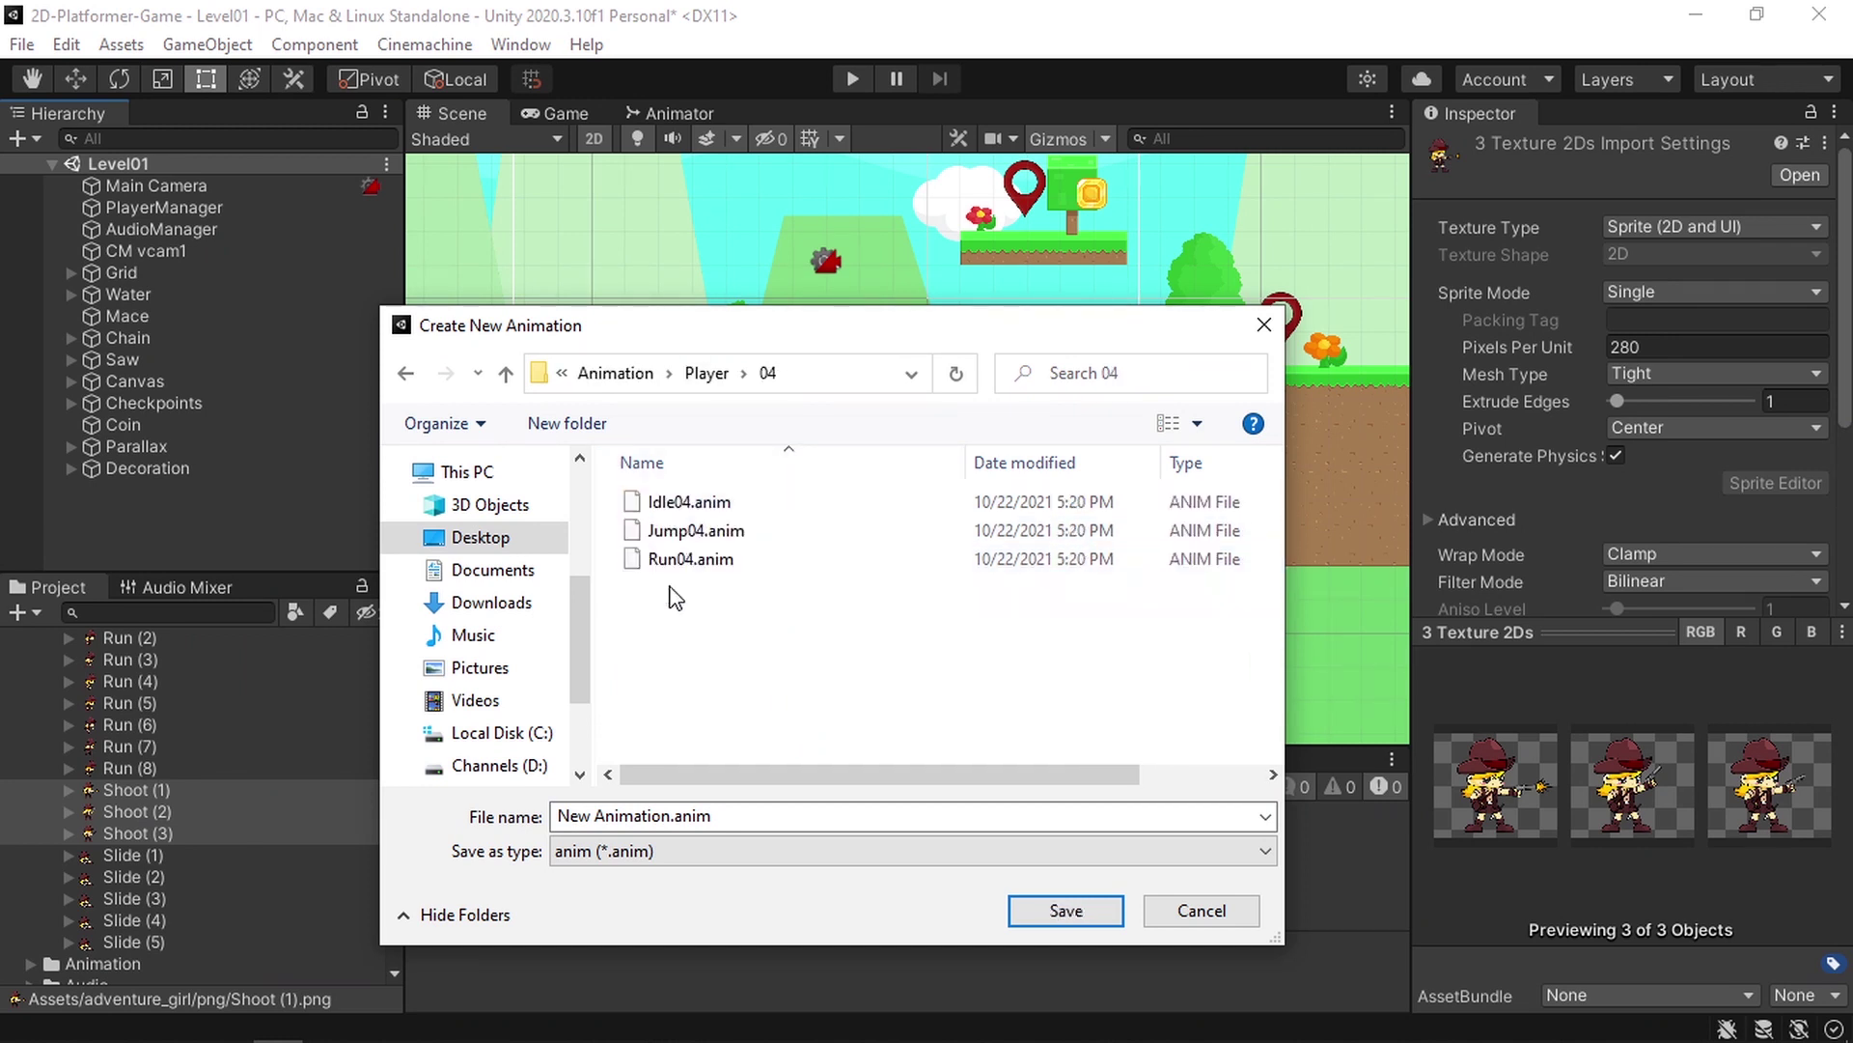
{"action": "left_click_drag", "start_coordinate": [558, 816], "coordinate": [685, 816]}
{"action": "key", "text": "BackSpace"}
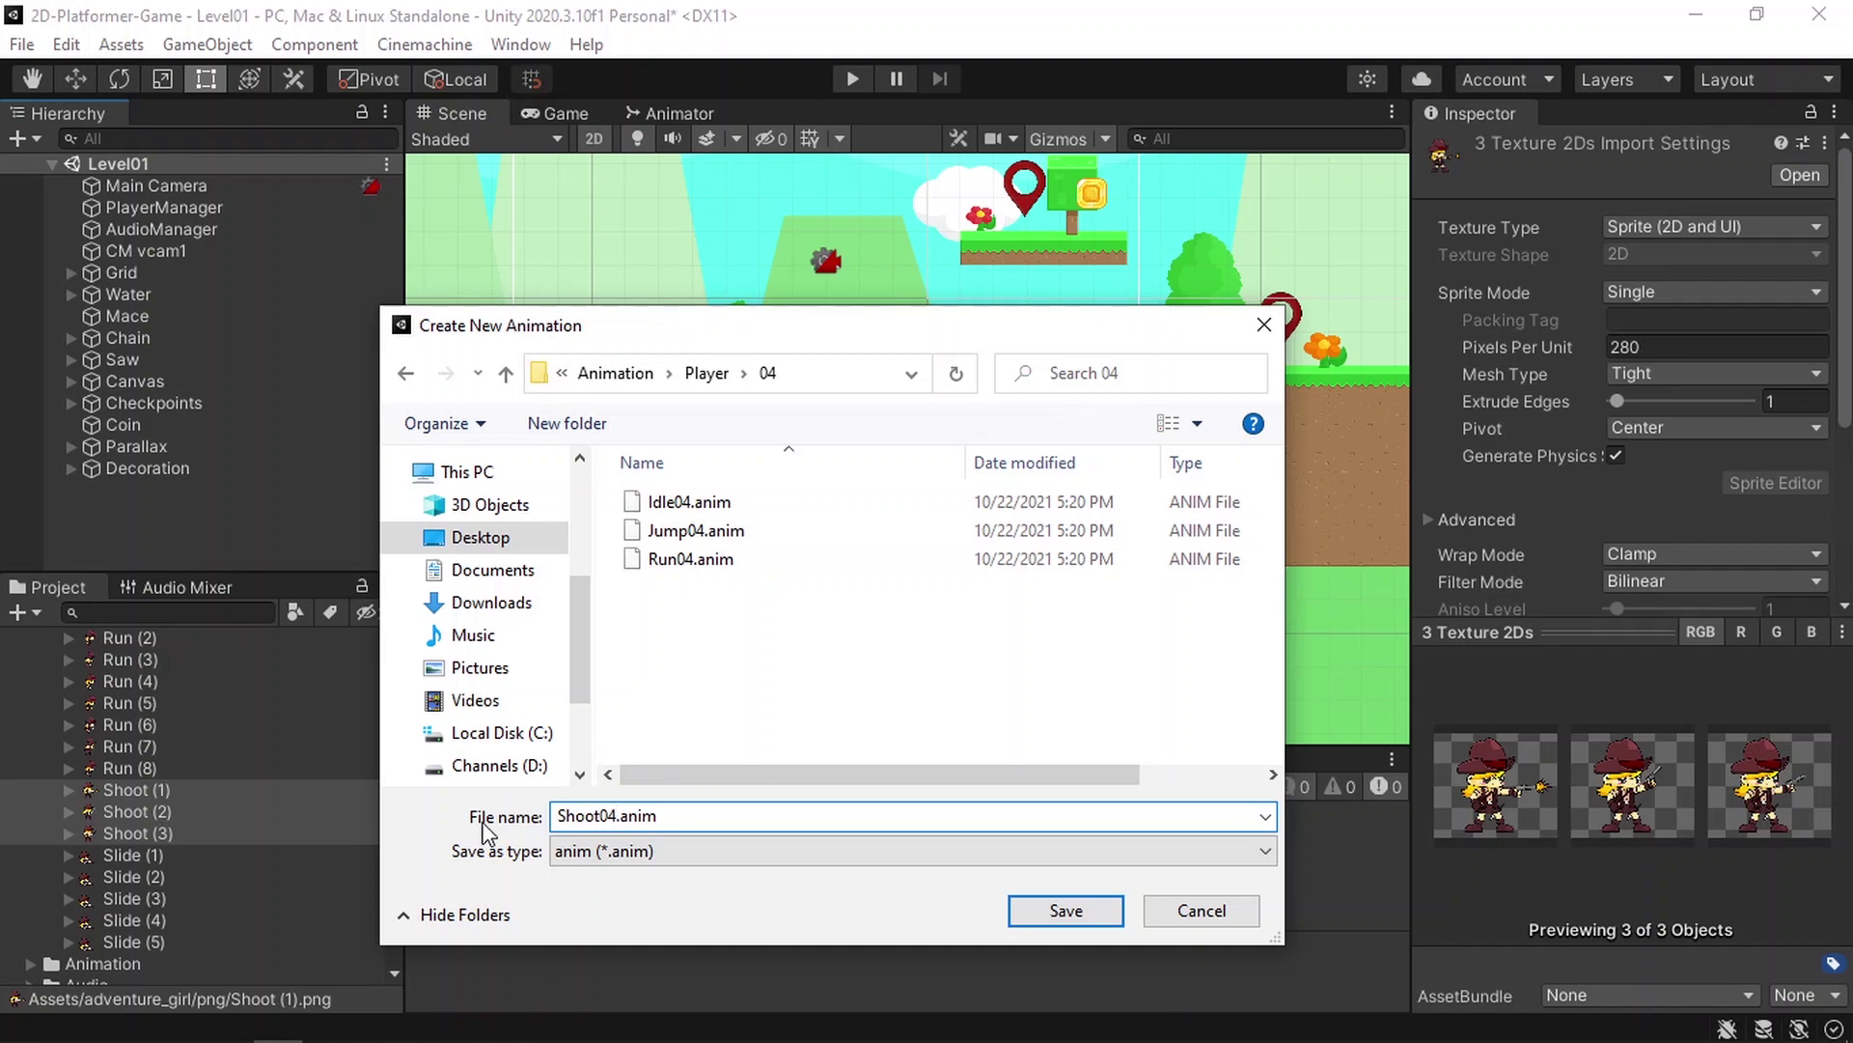
{"action": "left_click", "coordinate": [1064, 910]}
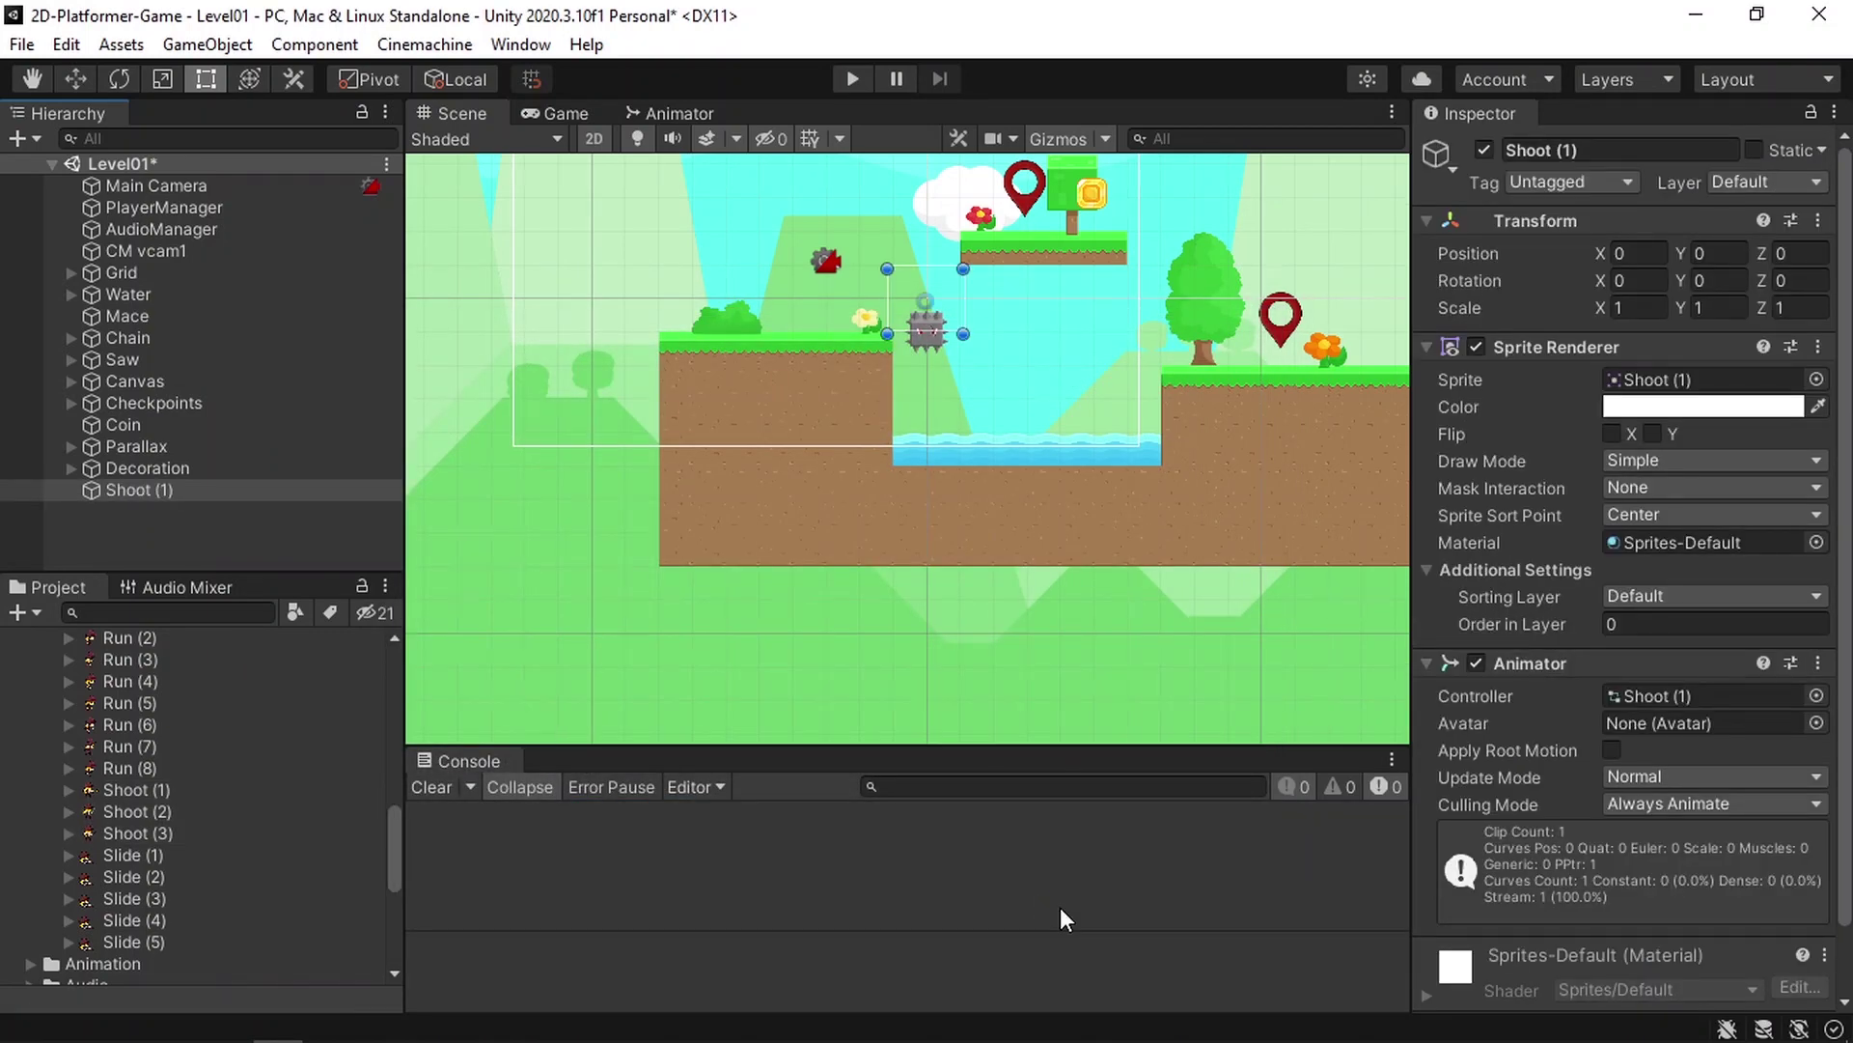
Step: Delete the Shoot (1) object from Level01 and expand the Animation/Player/04 folder
{"action": "left_click", "coordinate": [167, 493]}
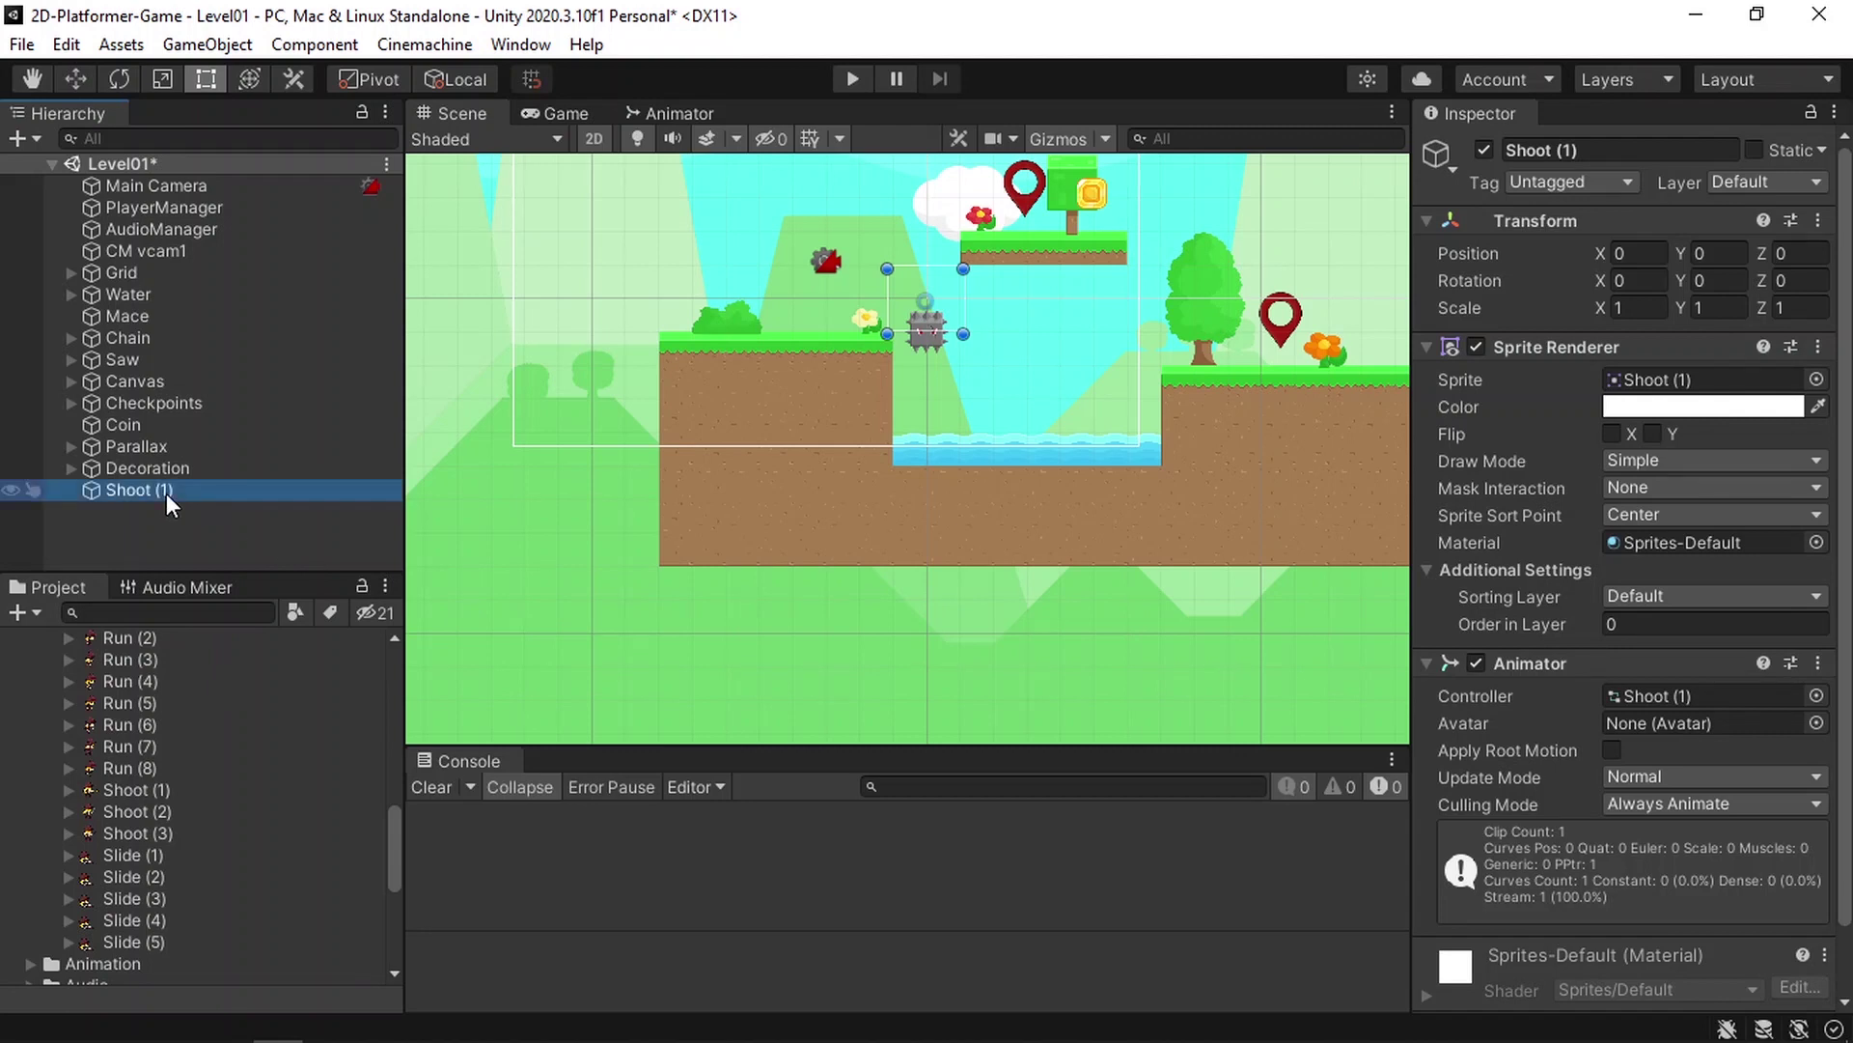
{"action": "key", "text": "Delete"}
{"action": "scroll", "coordinate": [129, 818], "scroll_direction": "up", "scroll_amount": 10}
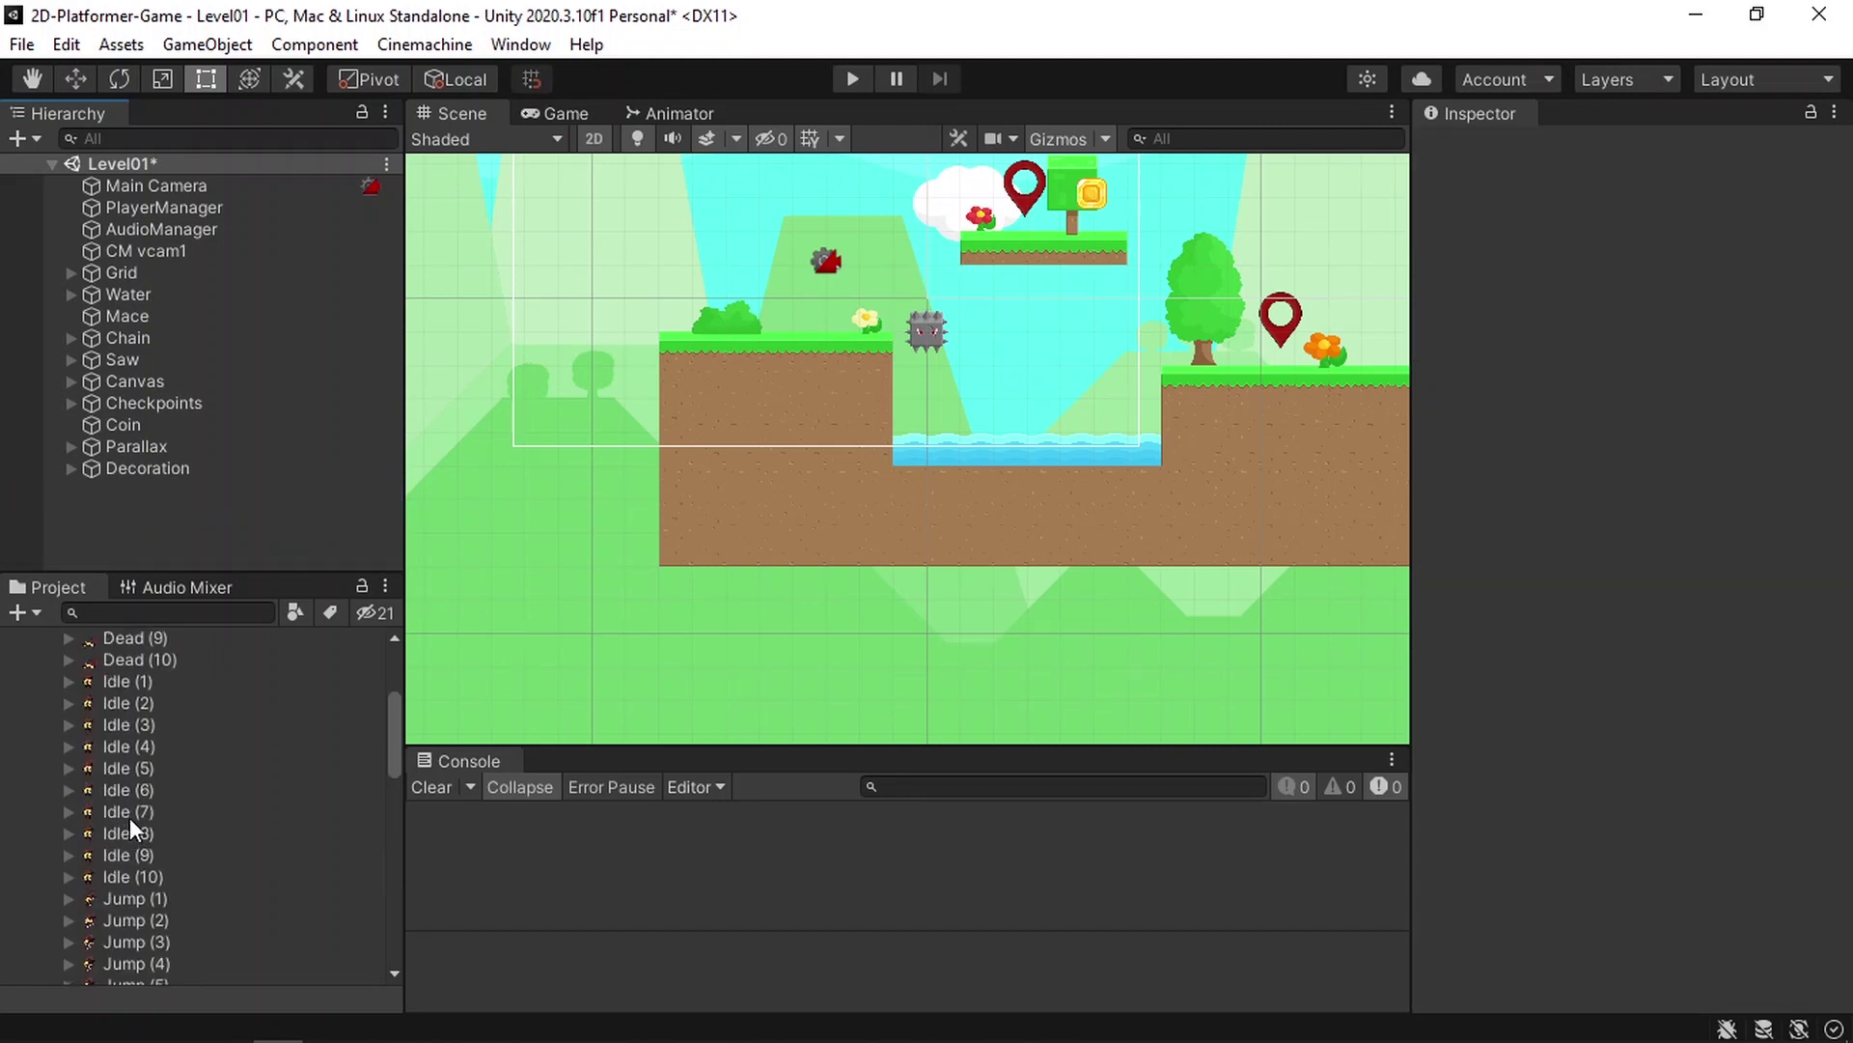
{"action": "left_click", "coordinate": [49, 687]}
{"action": "left_click", "coordinate": [54, 768]}
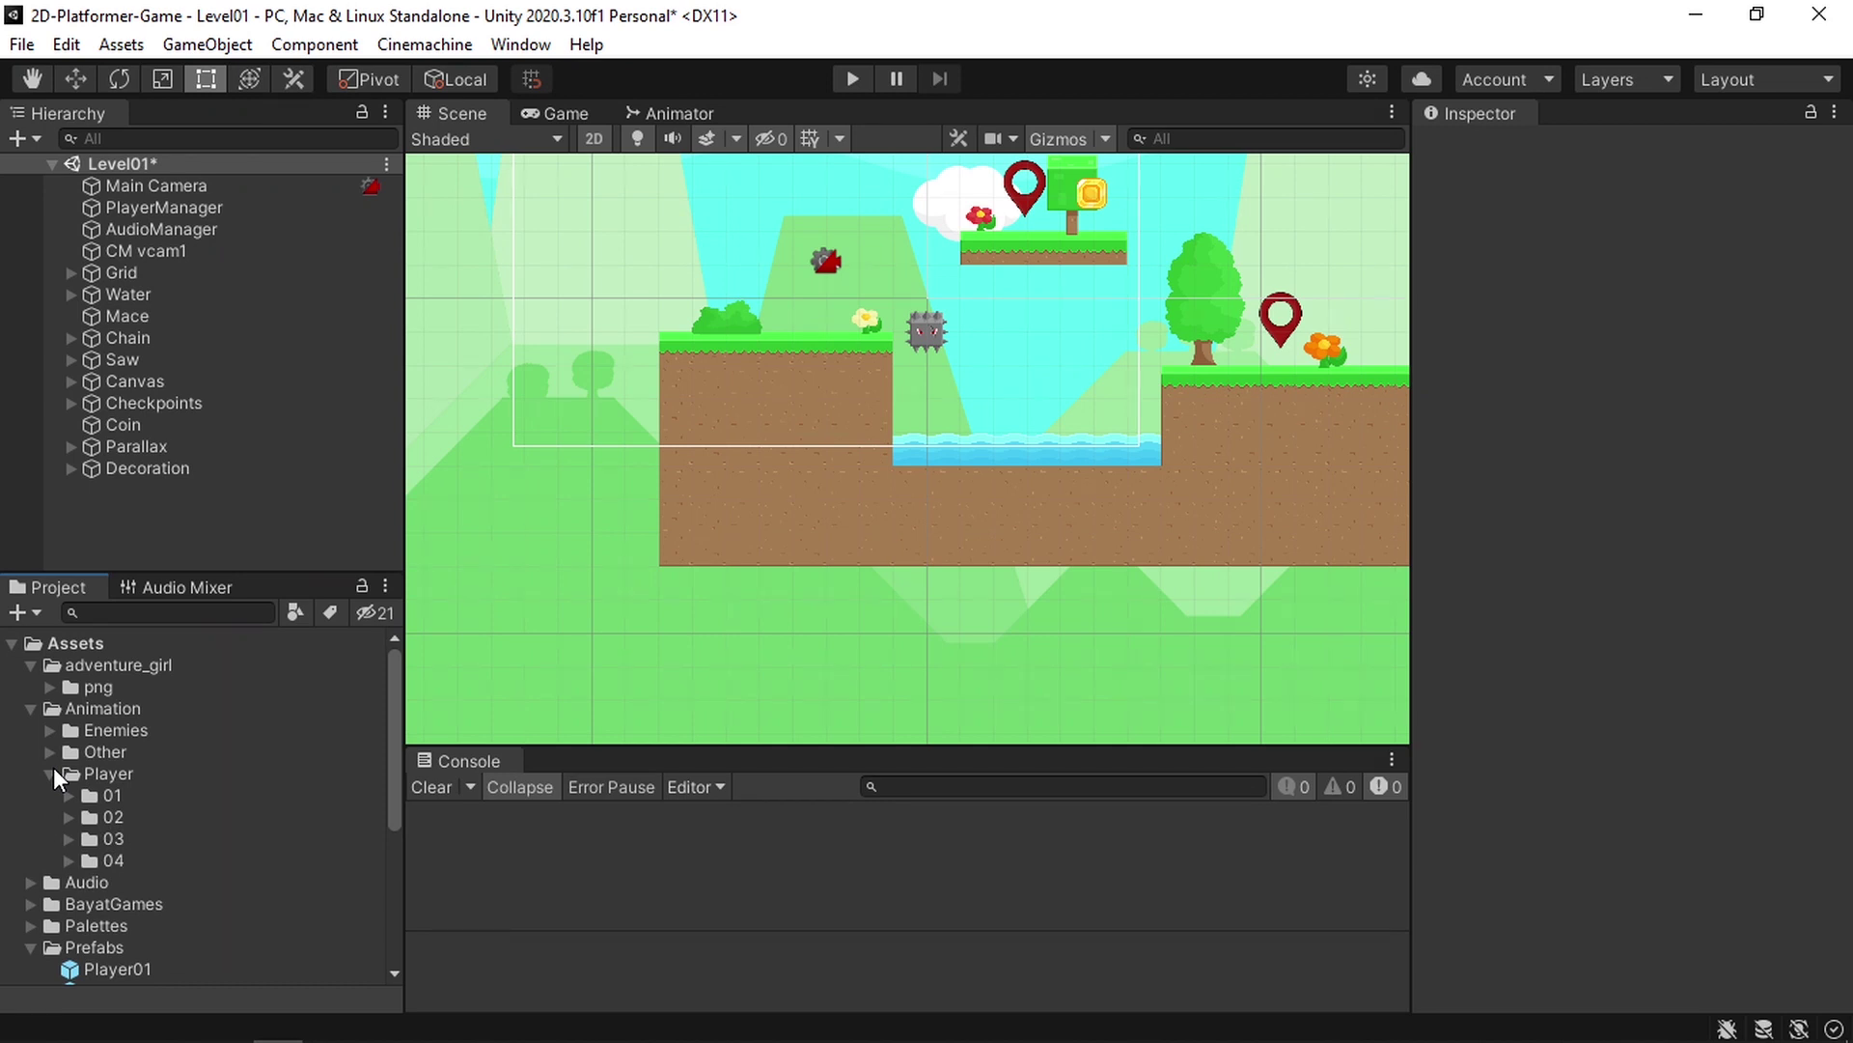
{"action": "left_click", "coordinate": [67, 860]}
{"action": "scroll", "coordinate": [64, 860], "scroll_direction": "down", "scroll_amount": 3}
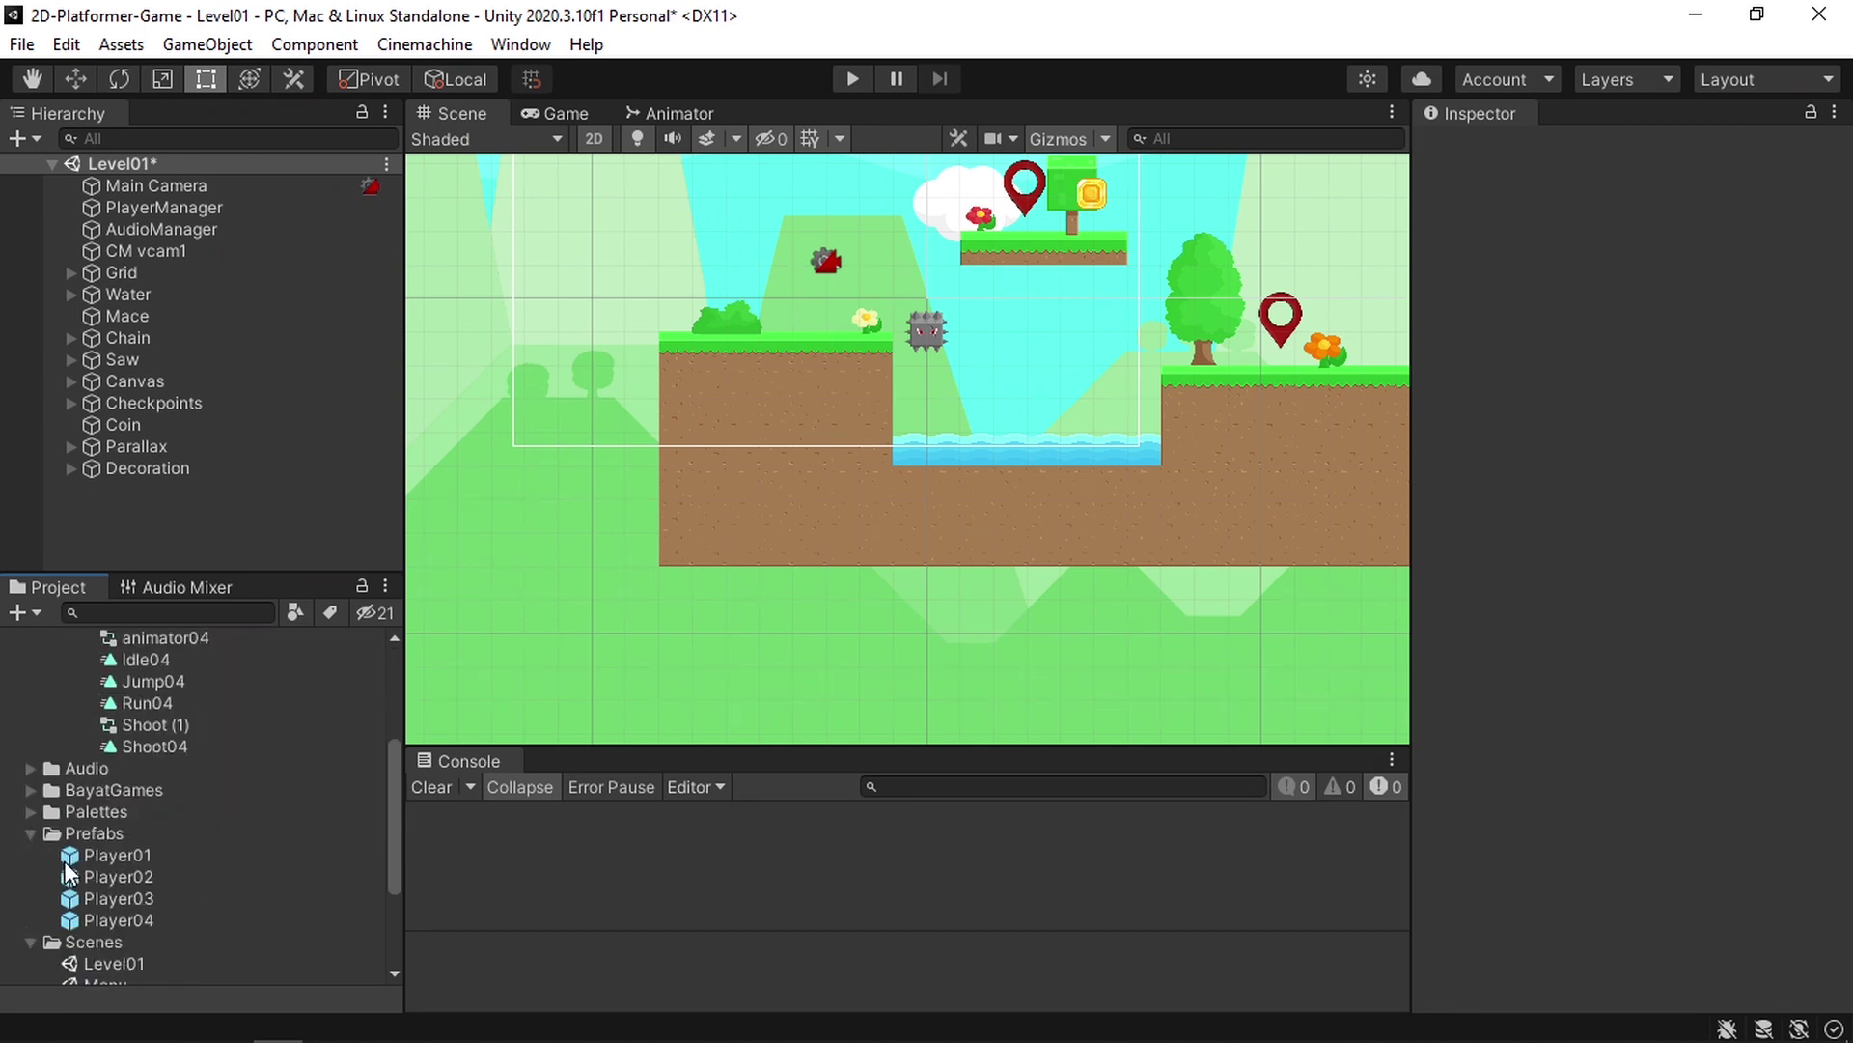
Step: Delete the extra Shoot (1) animator controller, keeping the Shoot04 clip
{"action": "left_click", "coordinate": [170, 827]}
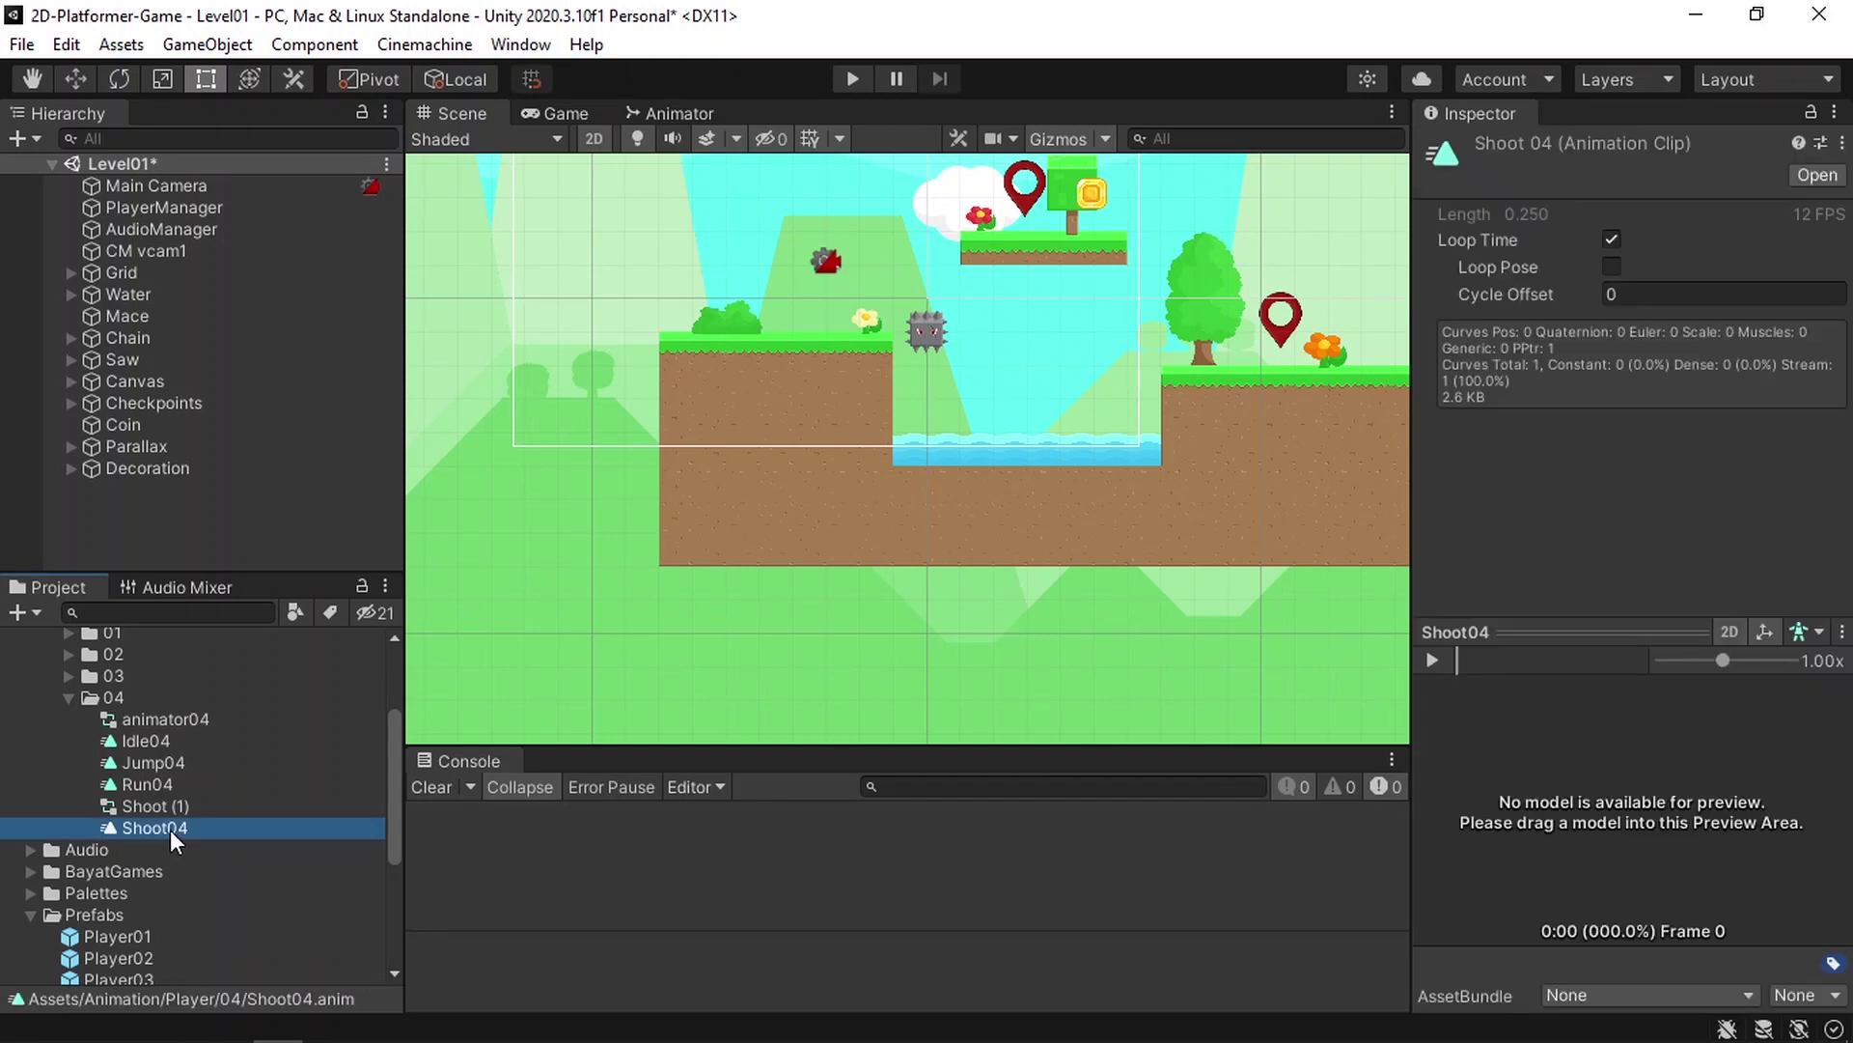
{"action": "left_click", "coordinate": [193, 807]}
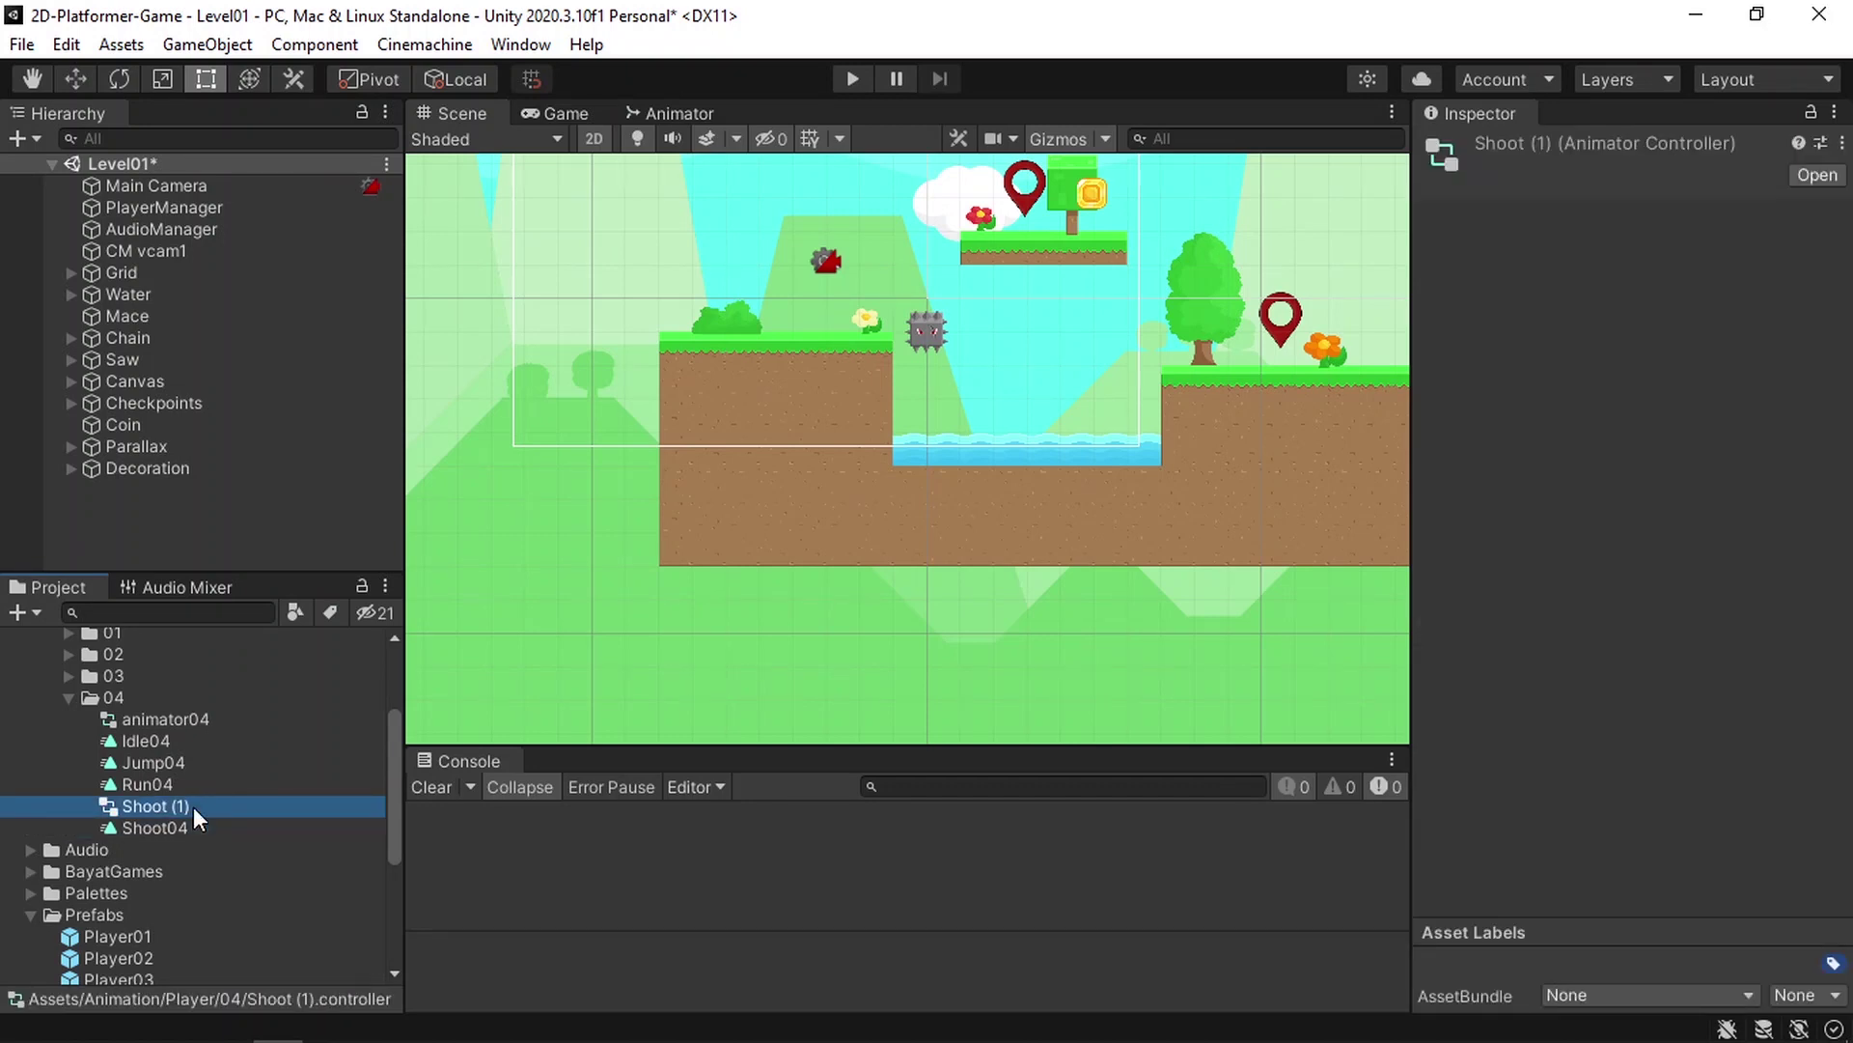
{"action": "key", "text": "Delete"}
{"action": "key", "text": "Return"}
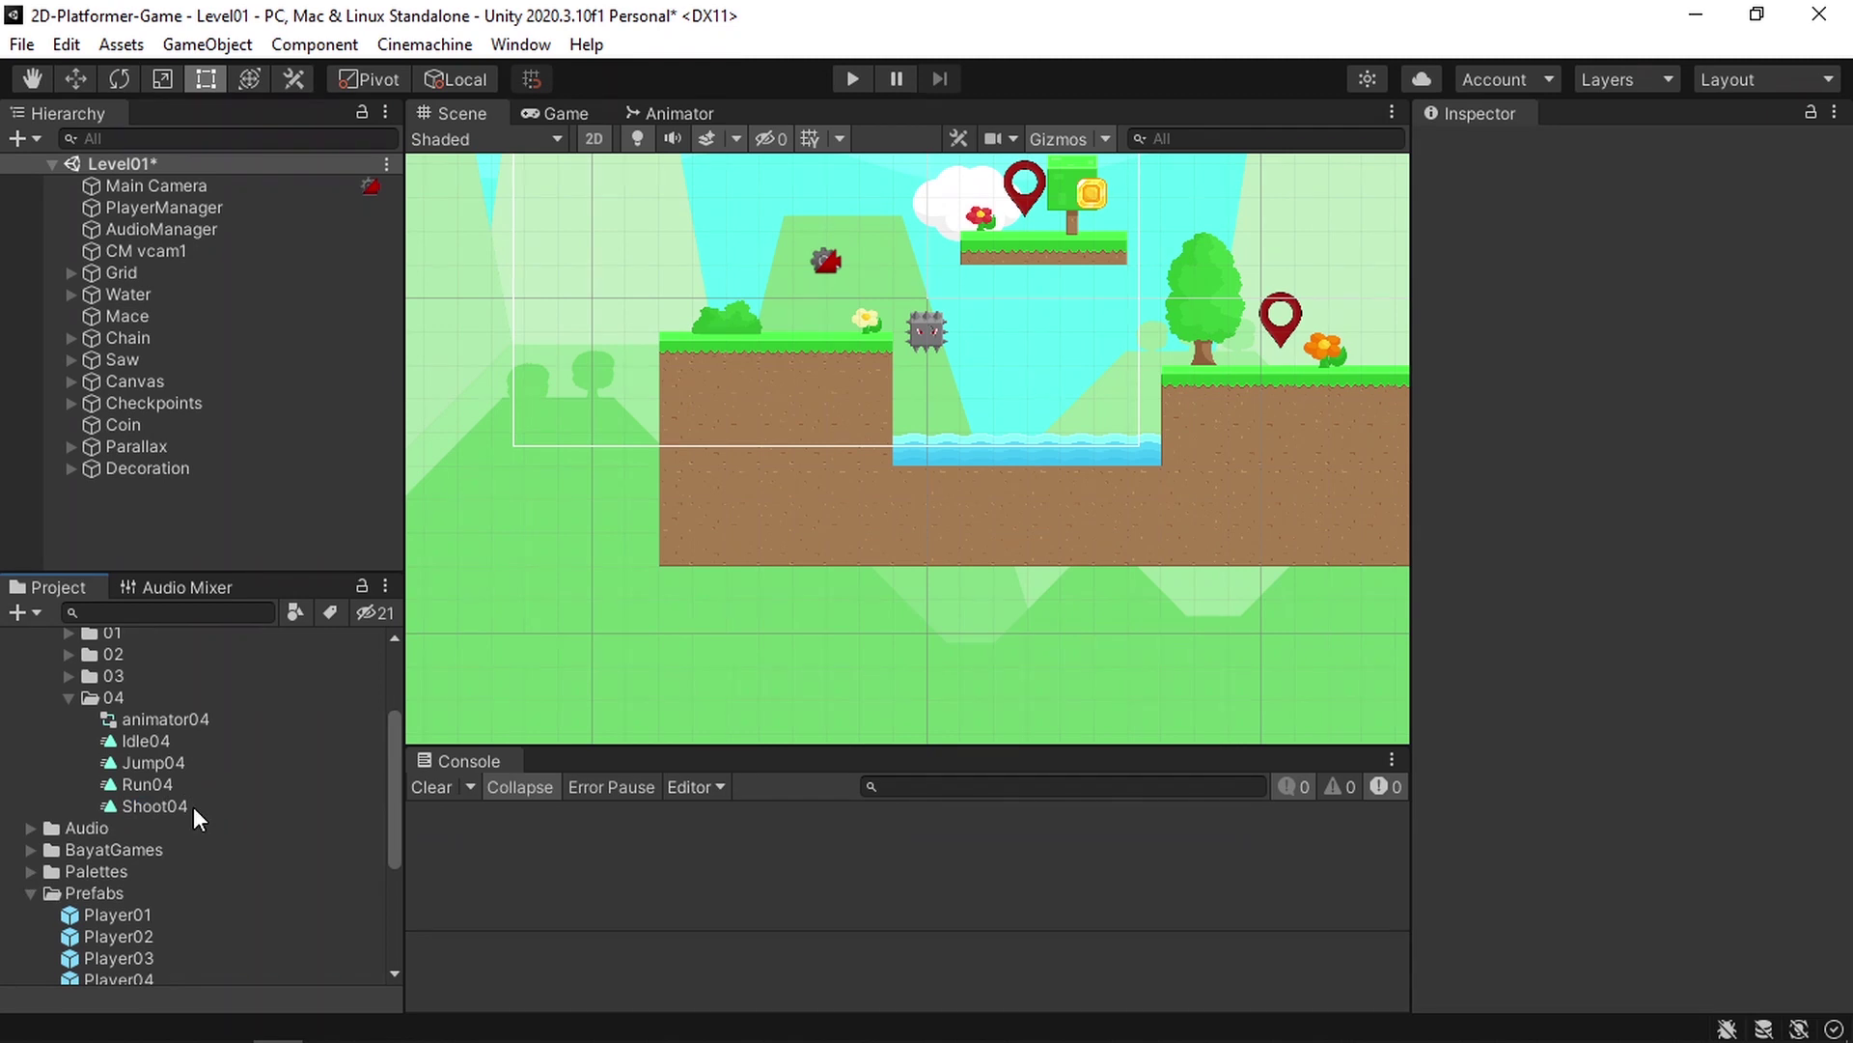
{"action": "left_click", "coordinate": [196, 806]}
Step: Drop the Shoot04 clip into animator04's graph as a state and place Any State below it
{"action": "double_click", "coordinate": [193, 718]}
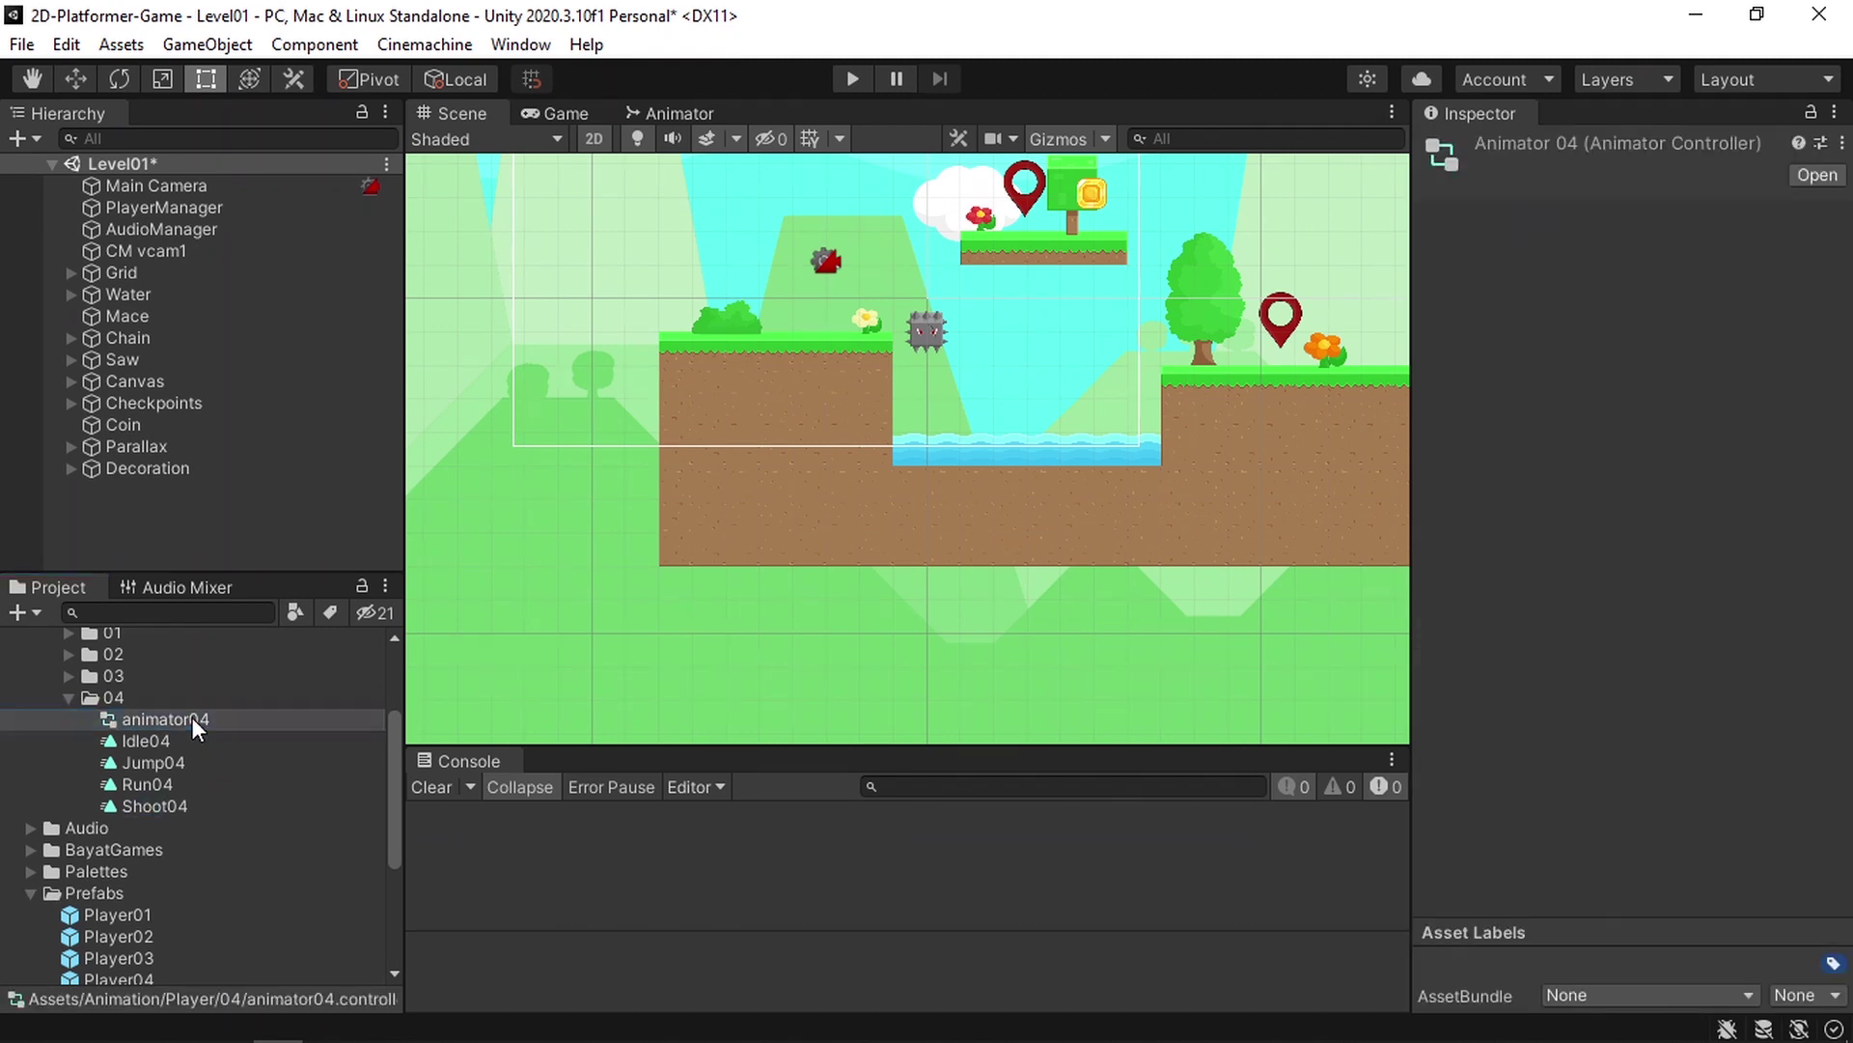
{"action": "scroll", "coordinate": [923, 468], "scroll_direction": "up", "scroll_amount": 3}
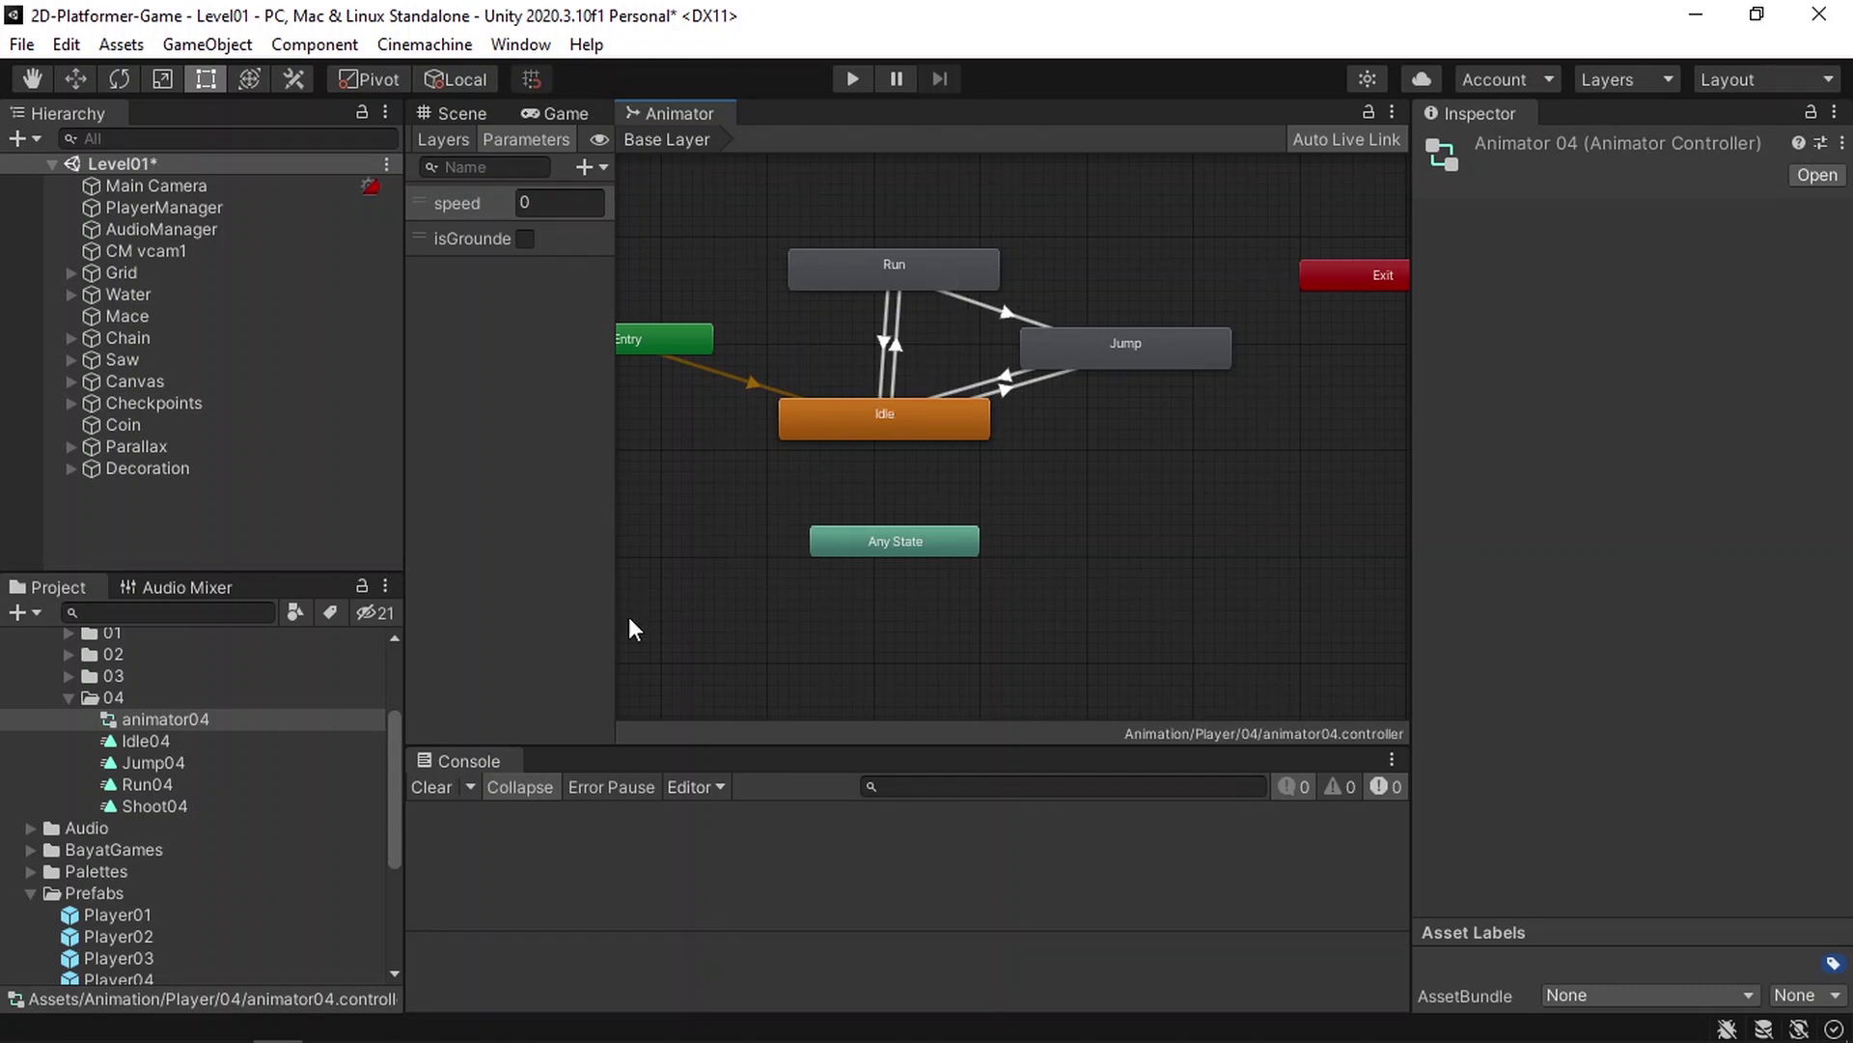
{"action": "left_click_drag", "start_coordinate": [177, 809], "coordinate": [803, 491]}
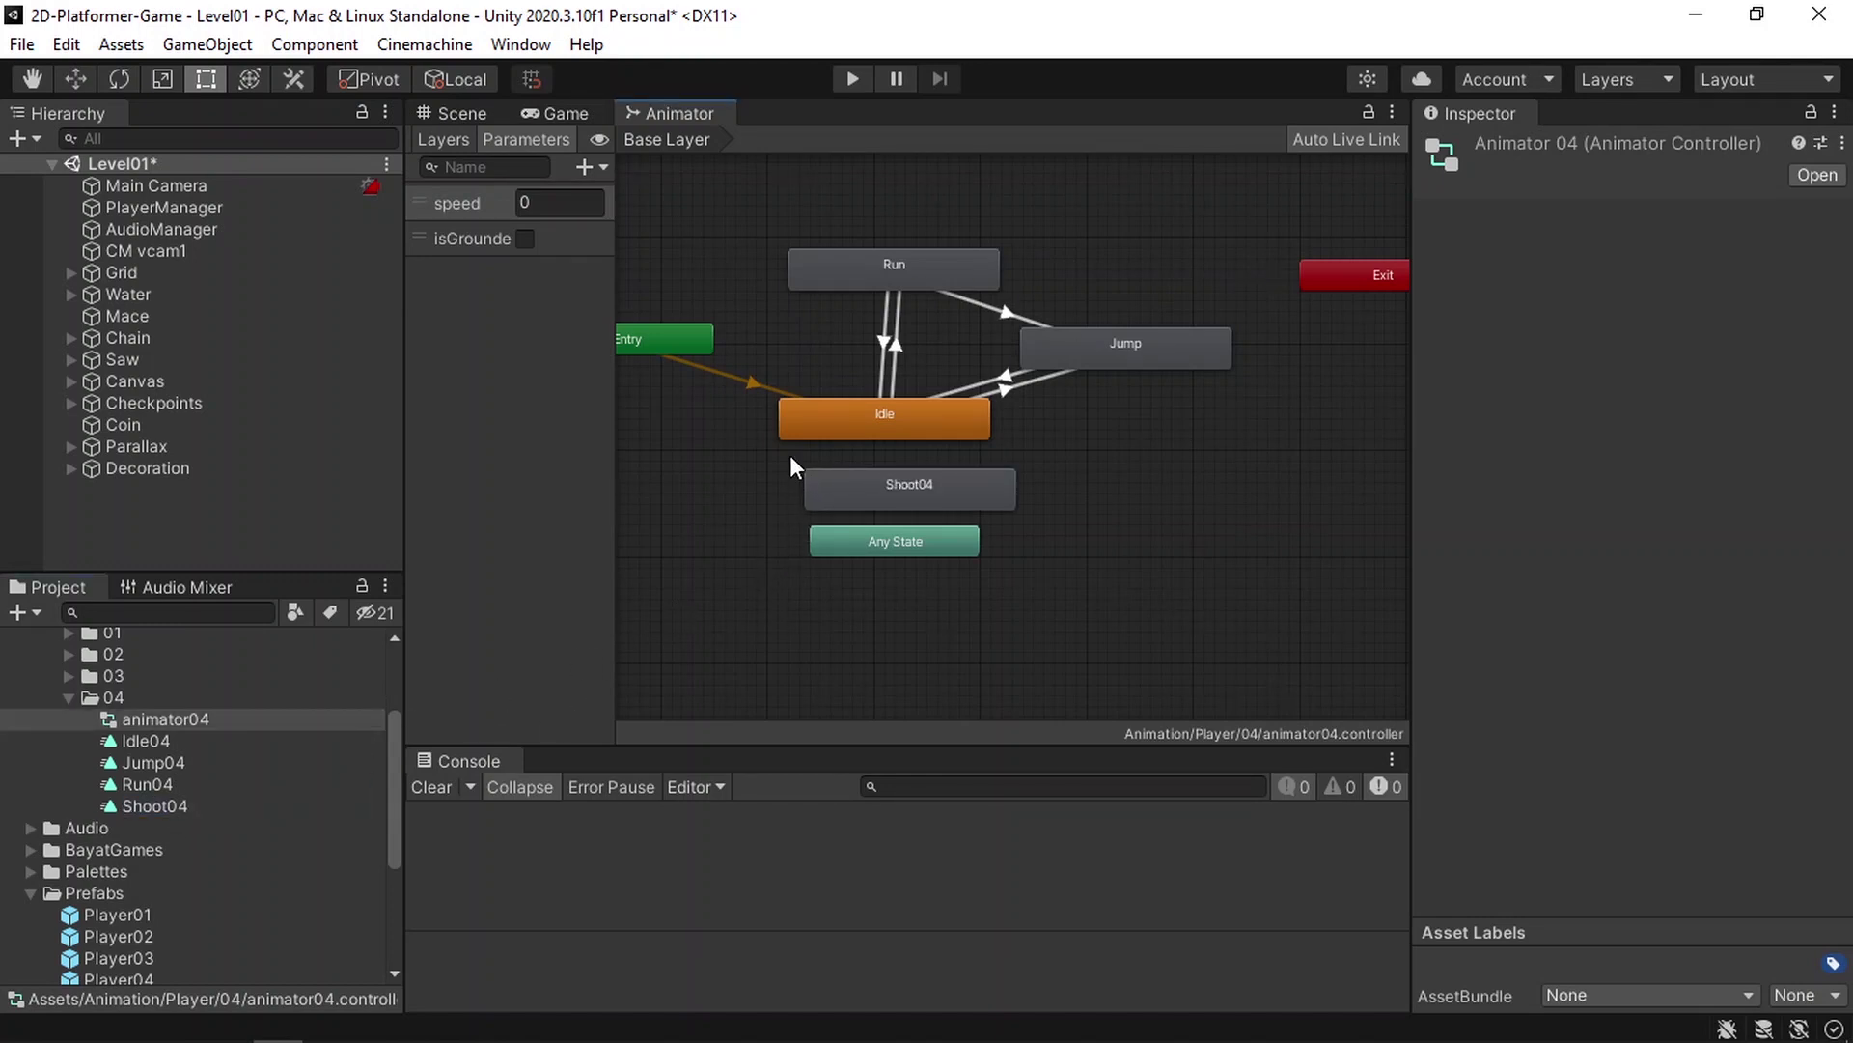
{"action": "middle_click_drag", "start_coordinate": [1016, 564], "coordinate": [1107, 533]}
{"action": "scroll", "coordinate": [1171, 515], "scroll_direction": "down", "scroll_amount": 2}
{"action": "scroll", "coordinate": [1250, 498], "scroll_direction": "up", "scroll_amount": 3}
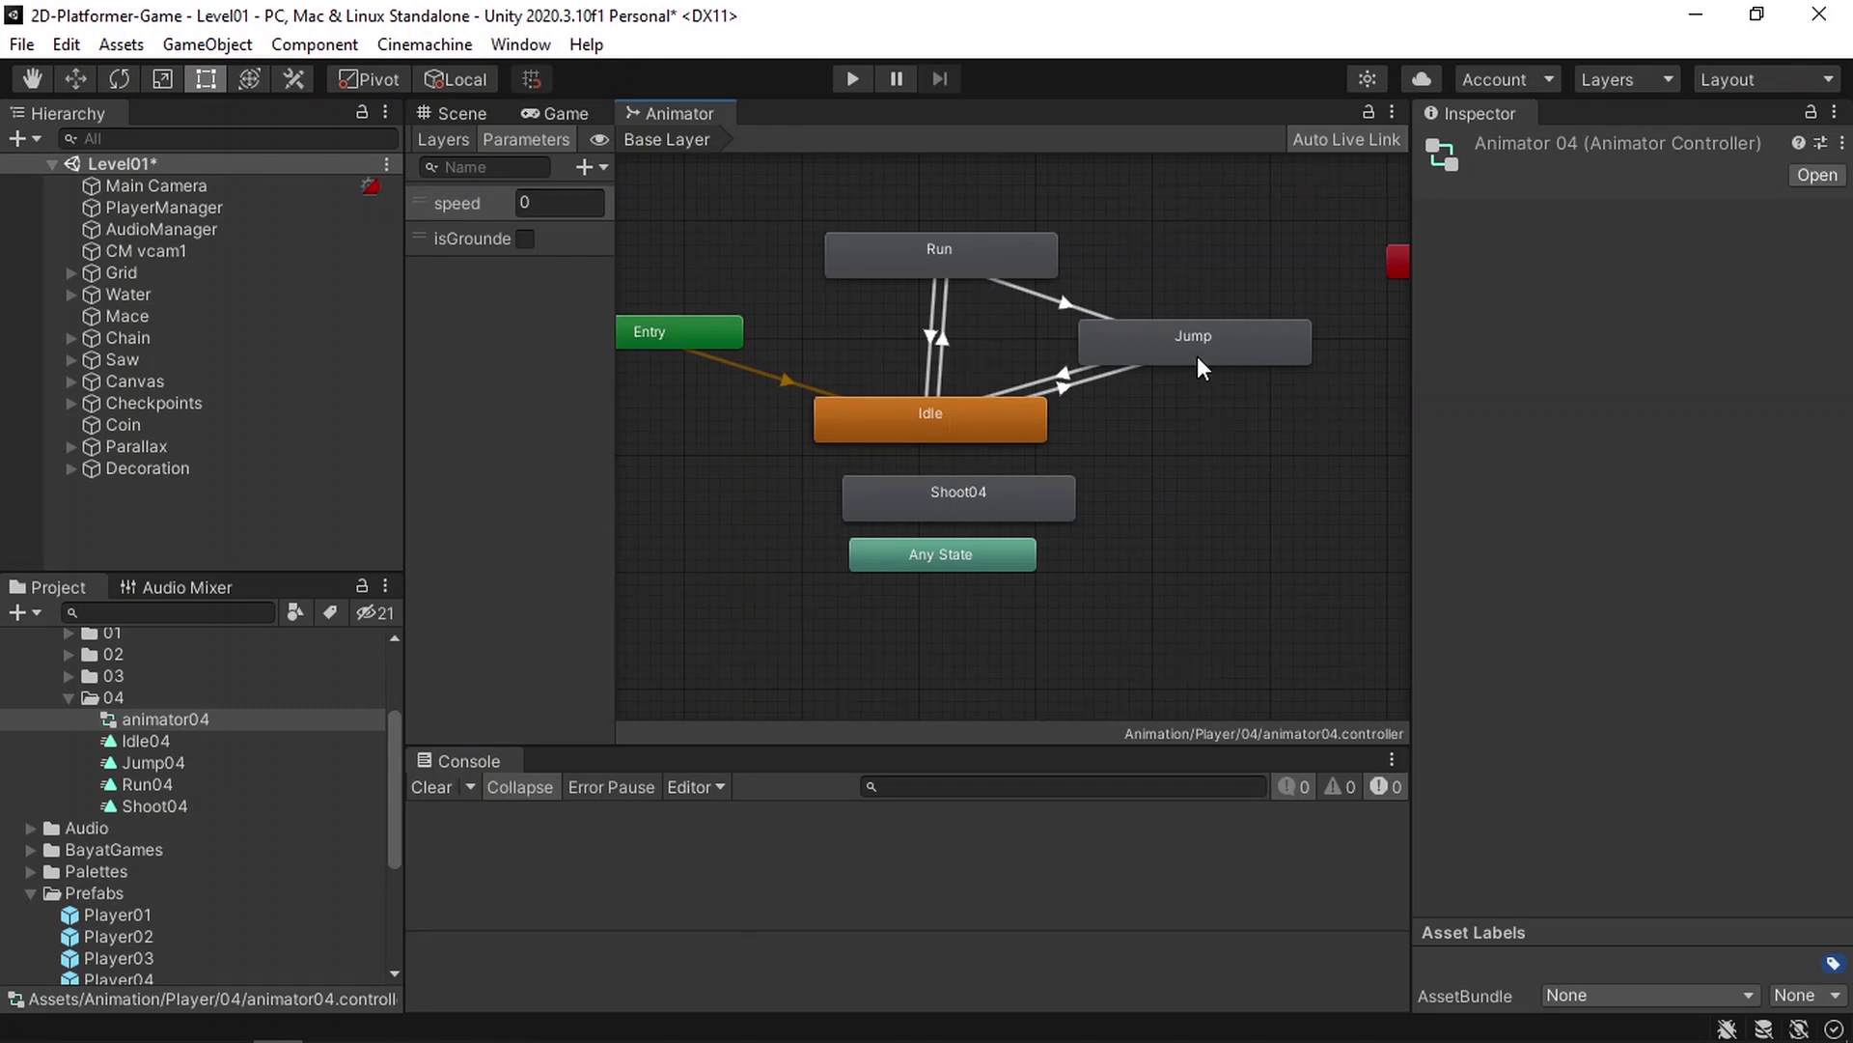
{"action": "middle_click_drag", "start_coordinate": [1074, 461], "coordinate": [1117, 337]}
{"action": "left_click_drag", "start_coordinate": [1071, 473], "coordinate": [1111, 561]}
Step: Make a transition from Any State to Shoot04, then select the Shoot04 state
{"action": "right_click", "coordinate": [1067, 574]}
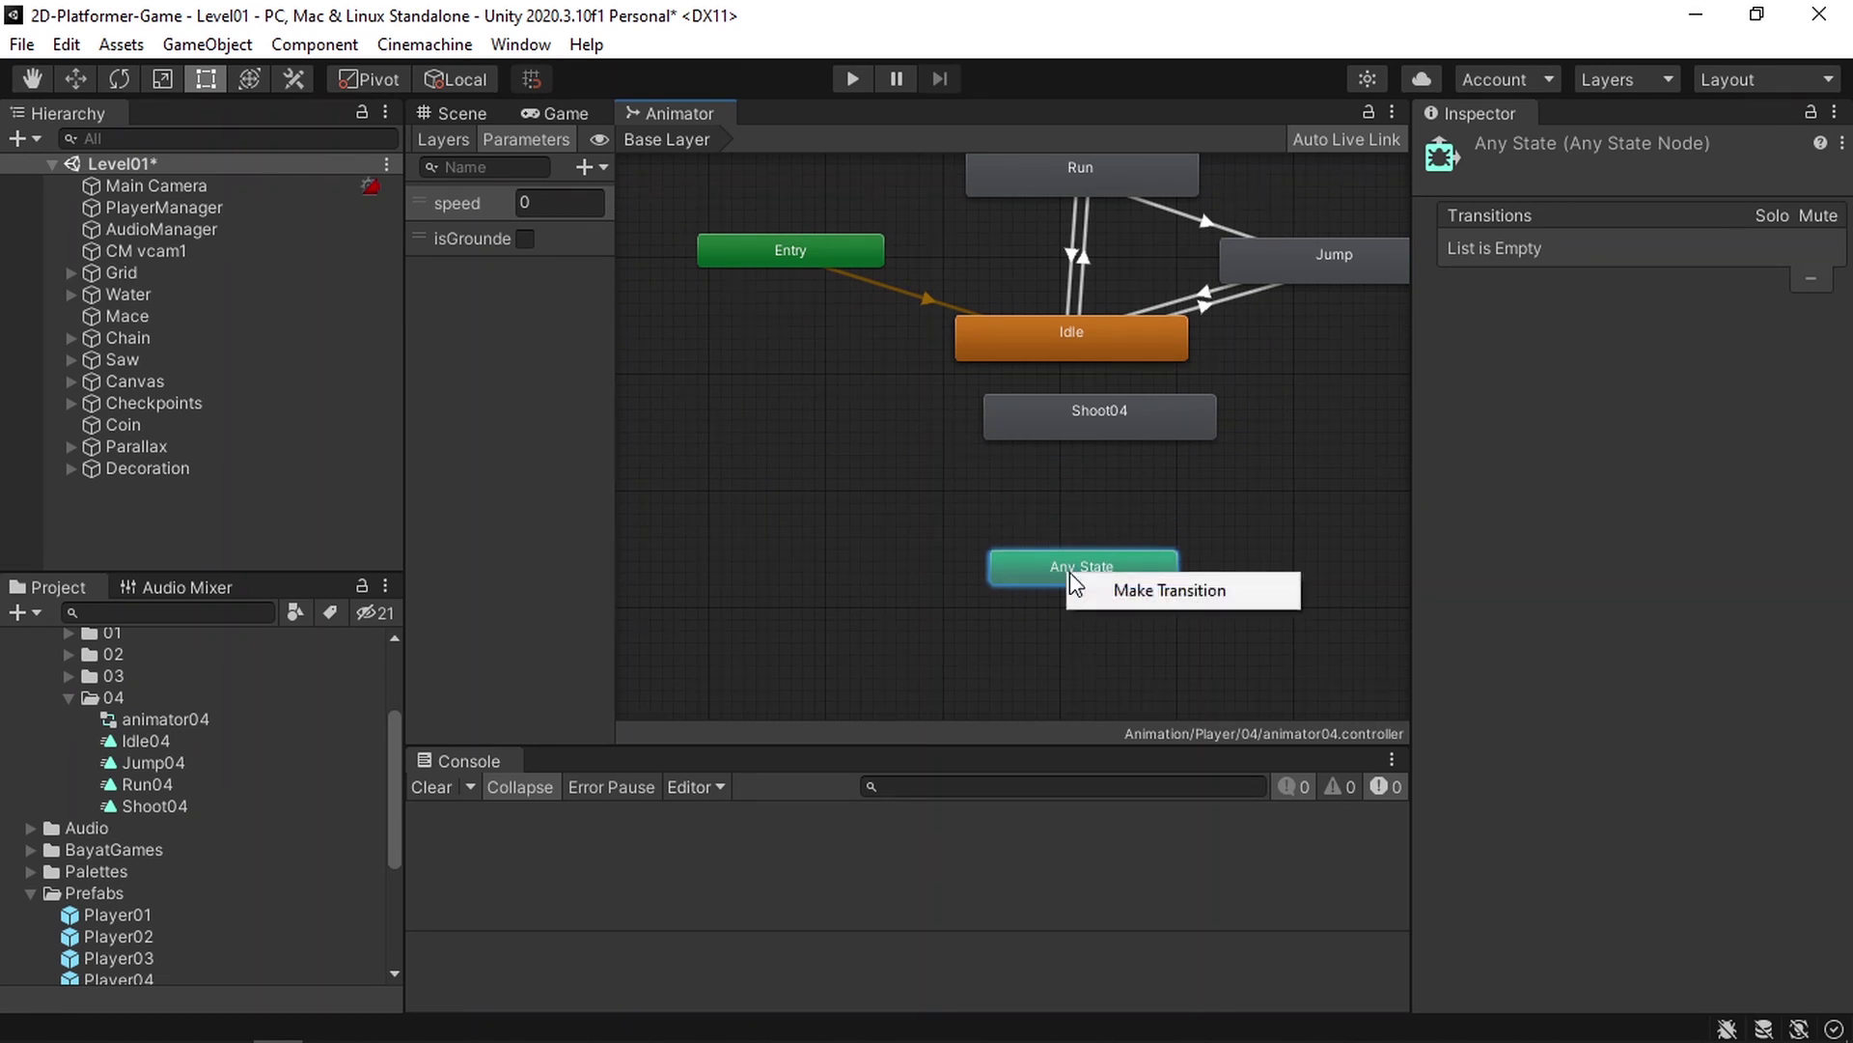
{"action": "left_click", "coordinate": [1108, 585]}
{"action": "left_click", "coordinate": [1083, 409]}
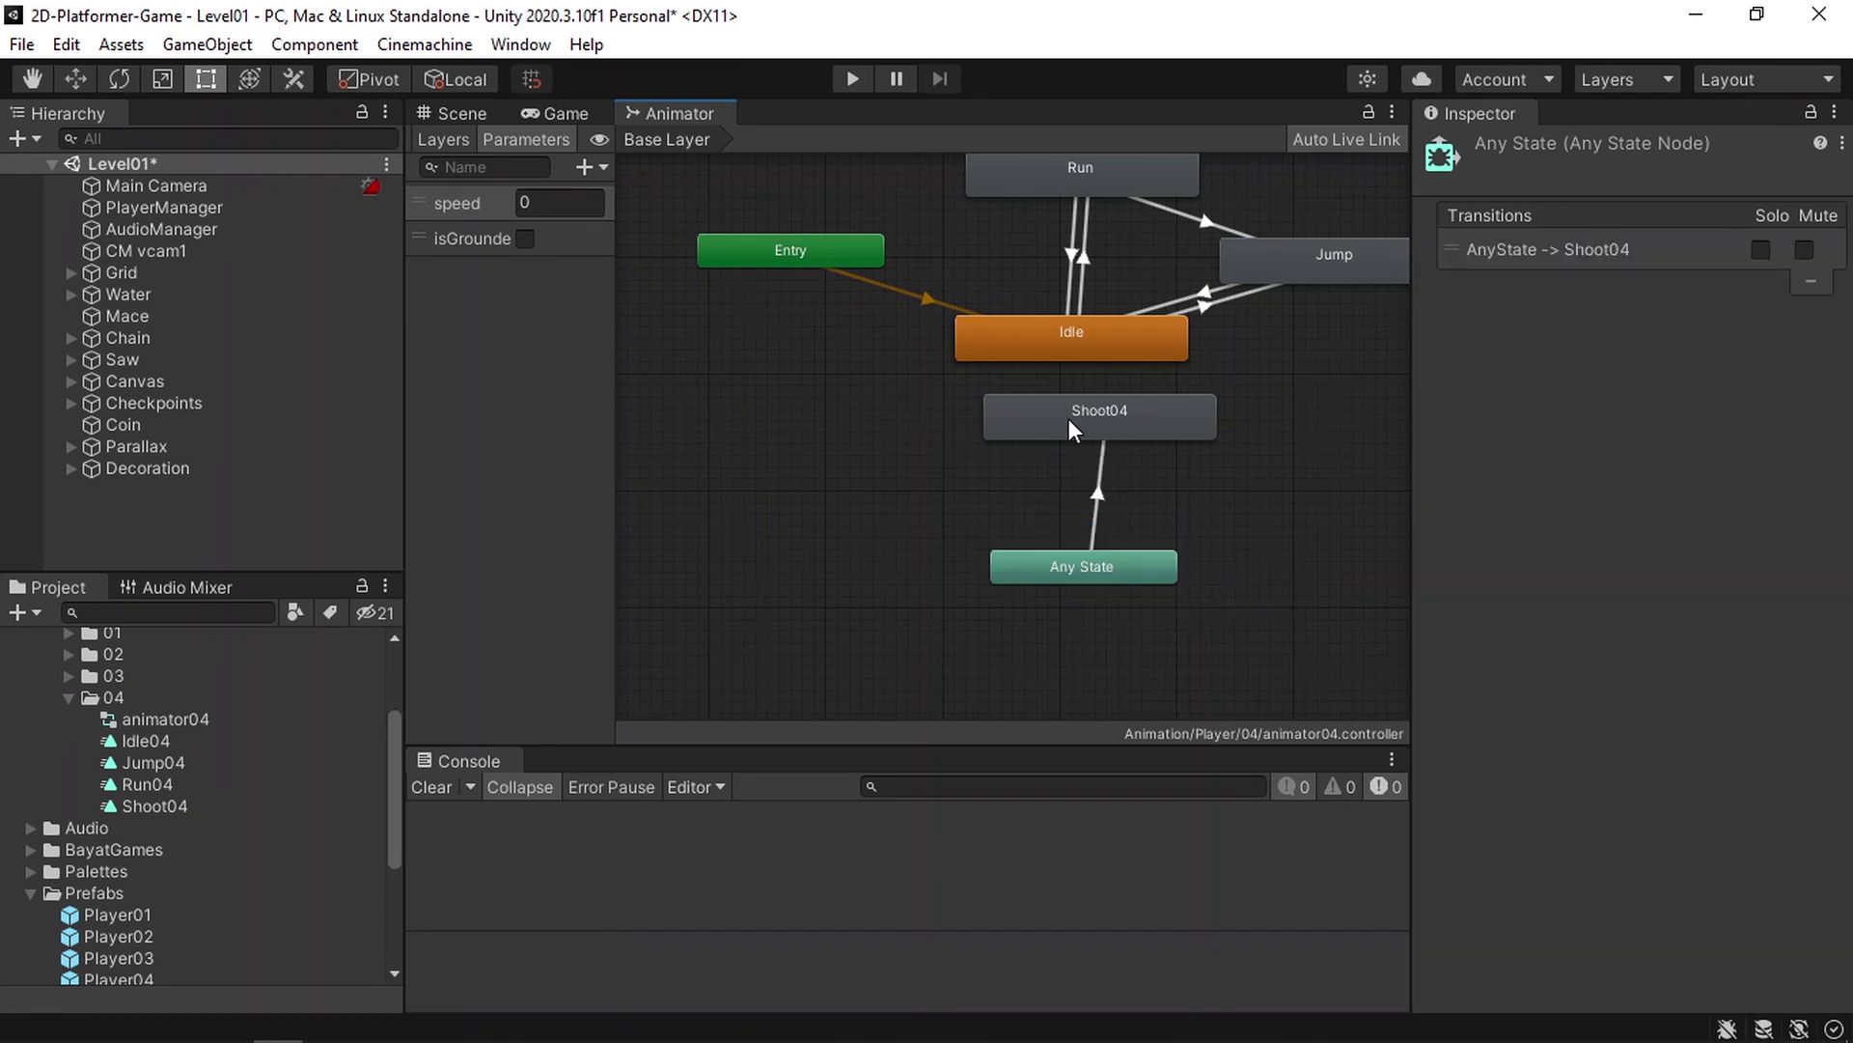
{"action": "left_click_drag", "start_coordinate": [1069, 418], "coordinate": [1058, 436]}
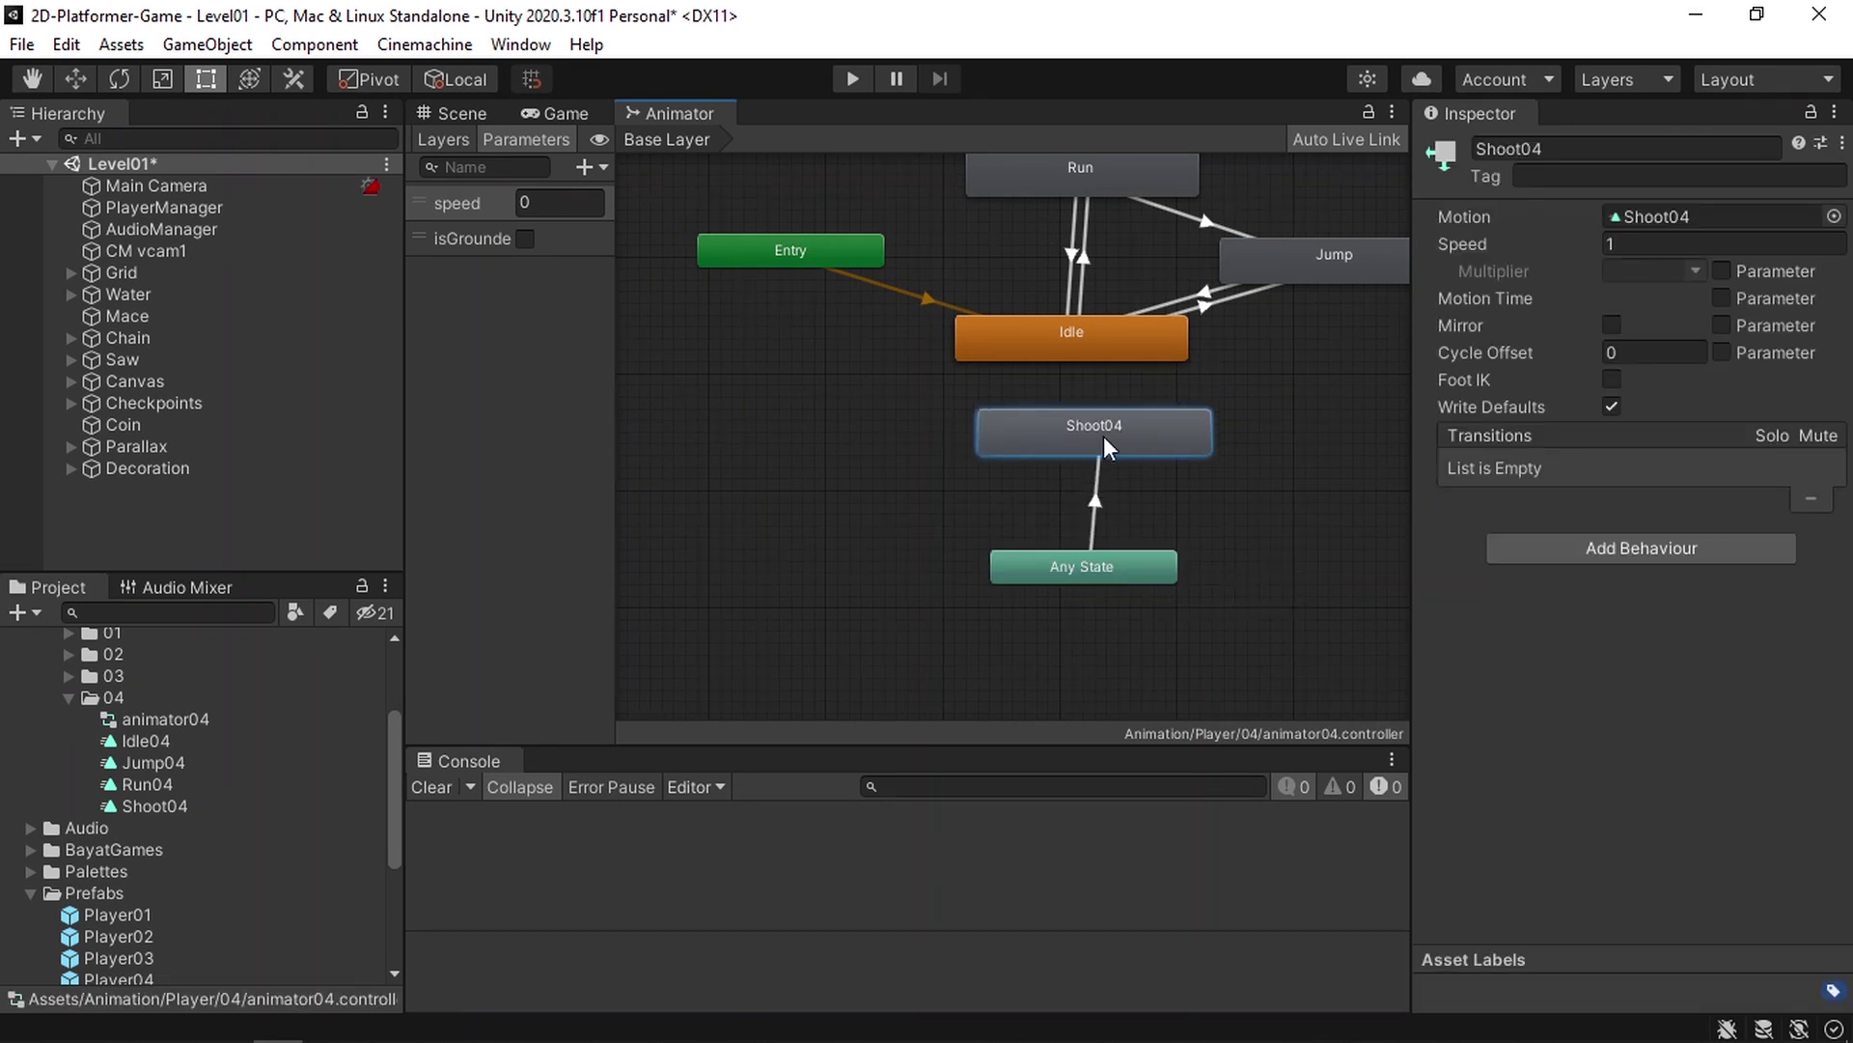